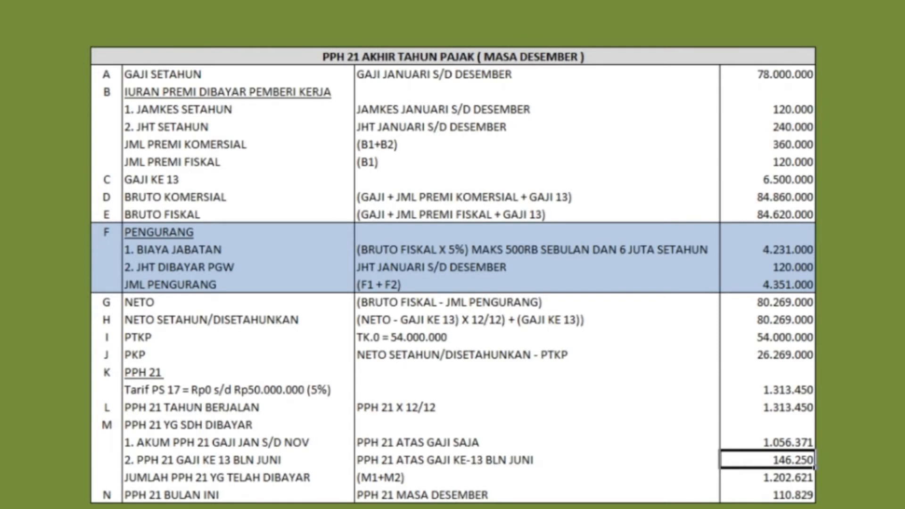
Step: Step down to December's PPh 21 of 110.829, then scroll to the FORMULIR 1721-A2 table
key("Down")
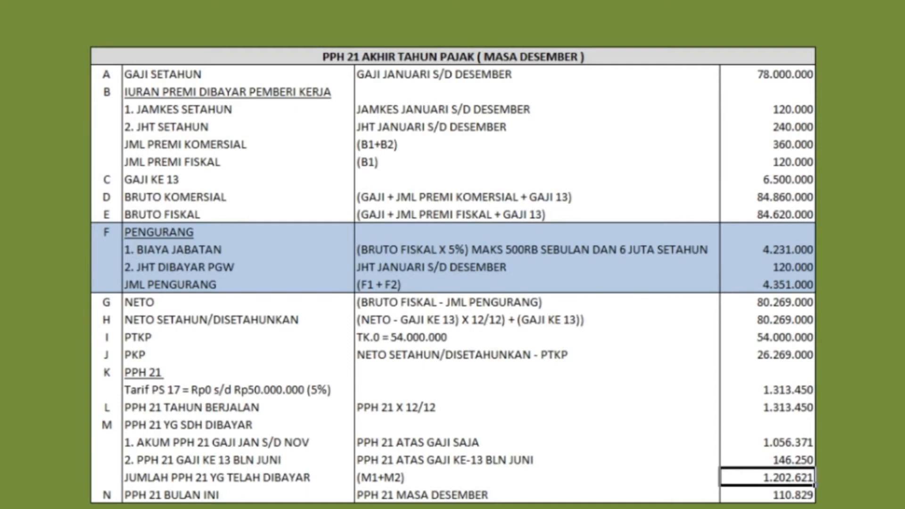
left_click(768, 495)
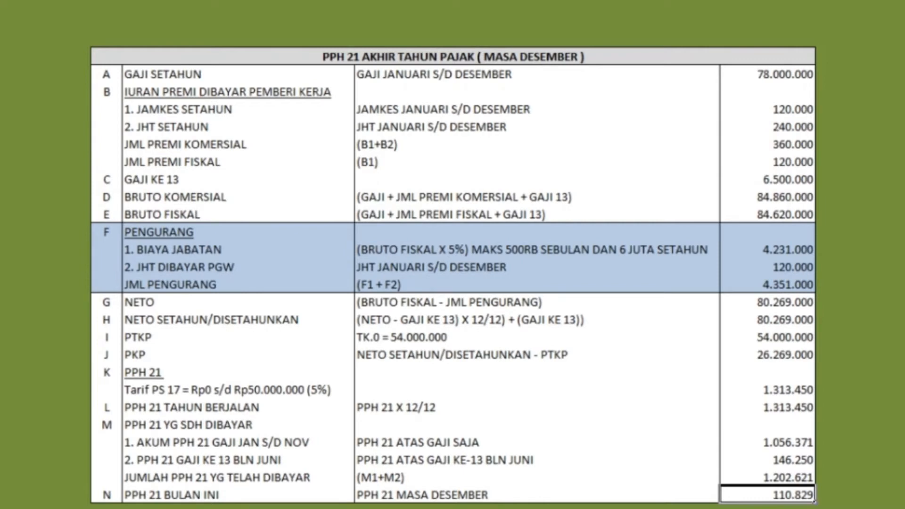
scroll(860, 281, "down", 5)
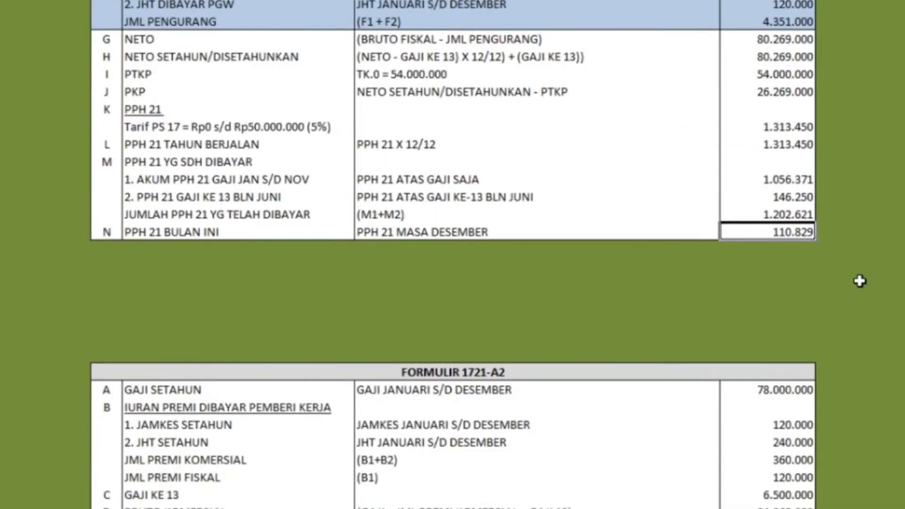
Step: Review the 1721-A2 rows from the 78.000.000 annual salary to the 1.313.450 PPh 21 owed
scroll(860, 281, "down", 6)
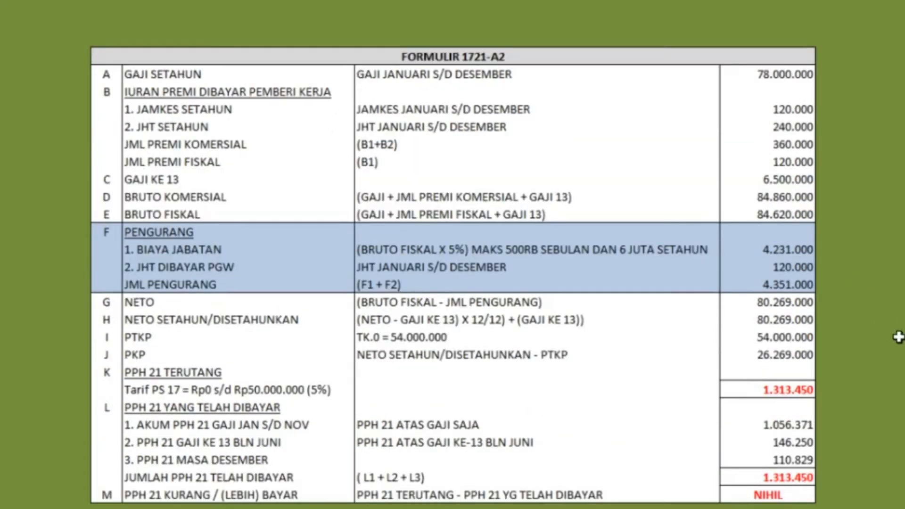
left_click(771, 76)
key("Down")
key("Down")
key("Down")
key("Down")
key("Down")
key("Down")
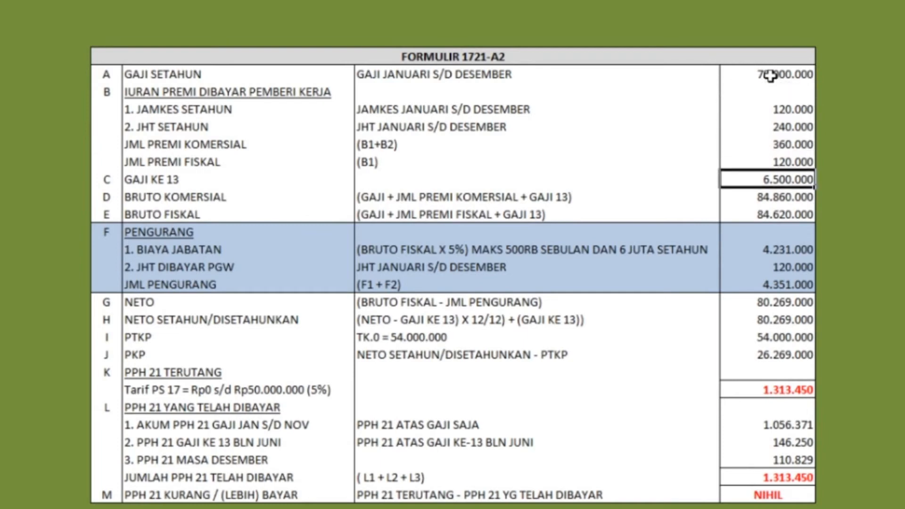
key("Down")
key("Down")
key("Down")
key("Down")
key("Down")
key("Down")
key("Down")
key("Down")
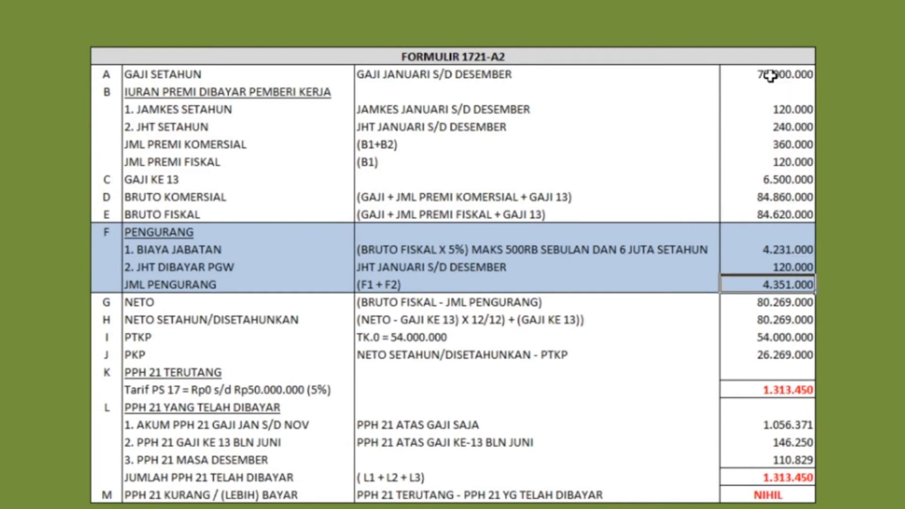
key("Down")
key("Down")
key("Down")
key("Down")
key("Down")
key("Up")
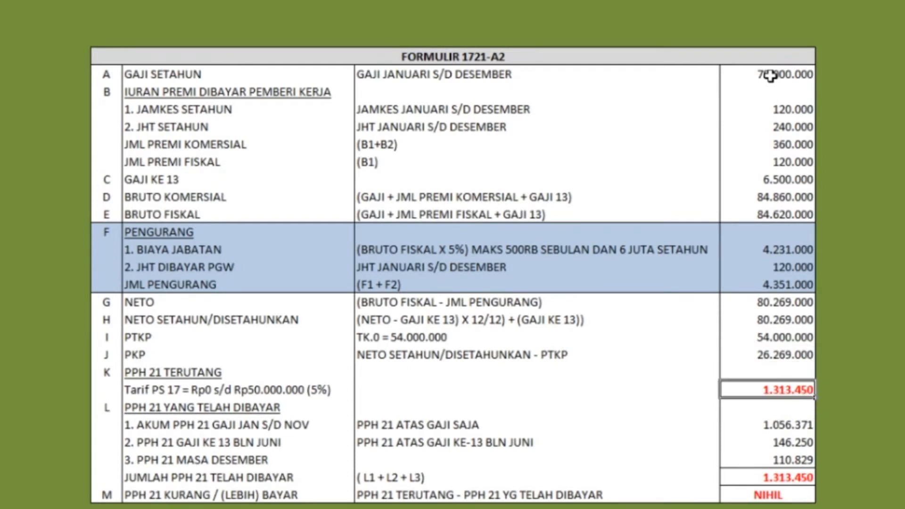
Step: Check PPh 21 paid (1.056.371 January–November, 110.829 December), ending at NIHIL
key("Down")
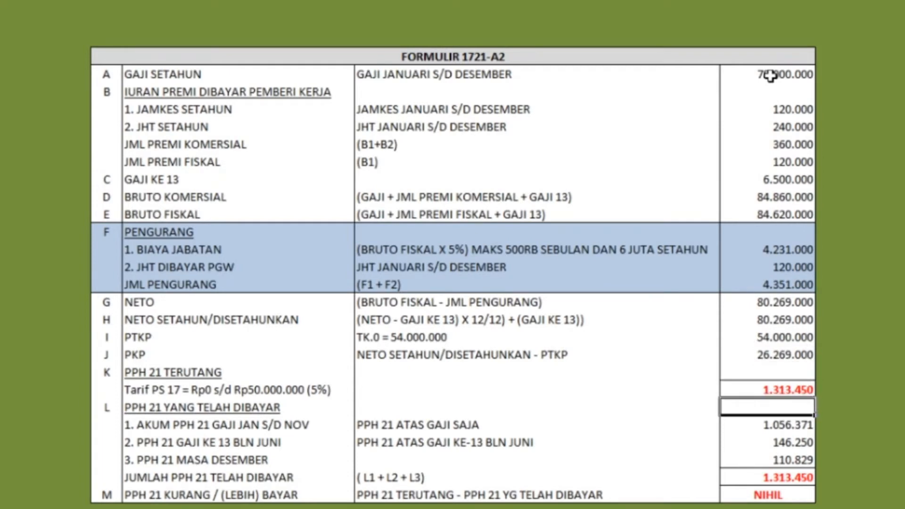
key("Down")
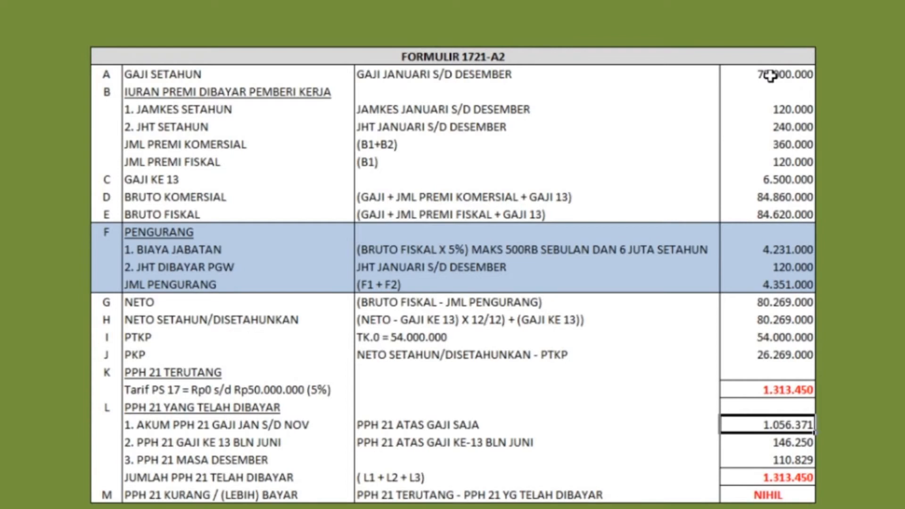
key("Down")
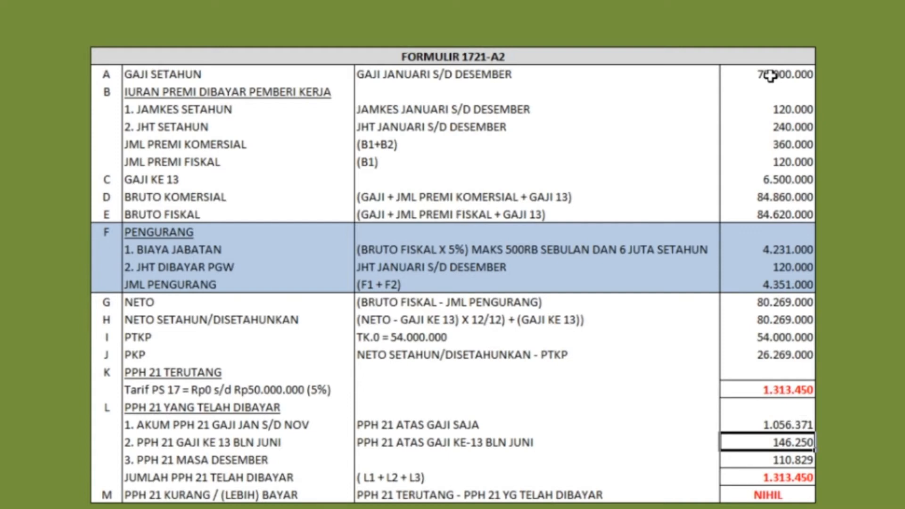
key("Down")
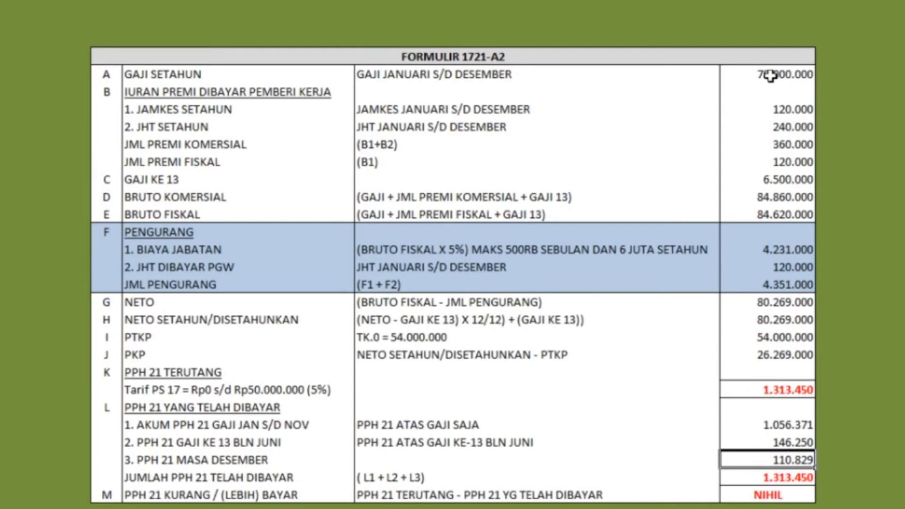
key("Down")
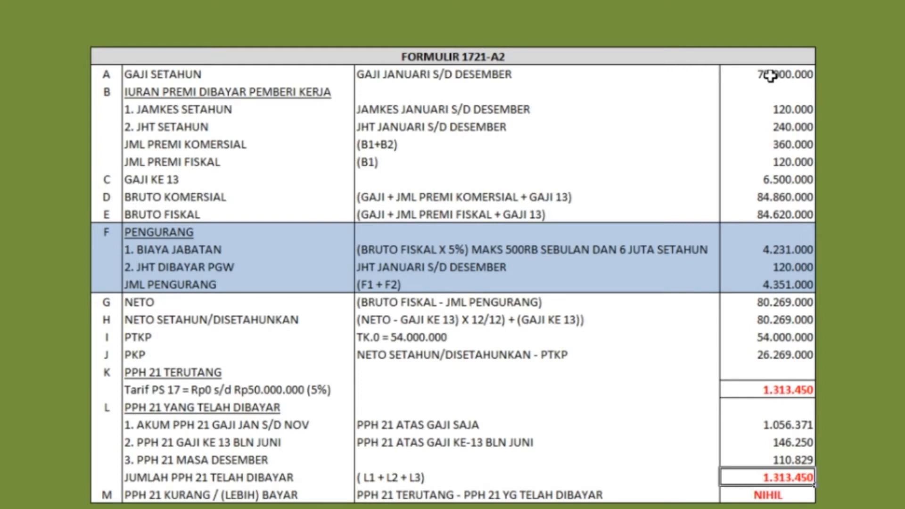
key("Down")
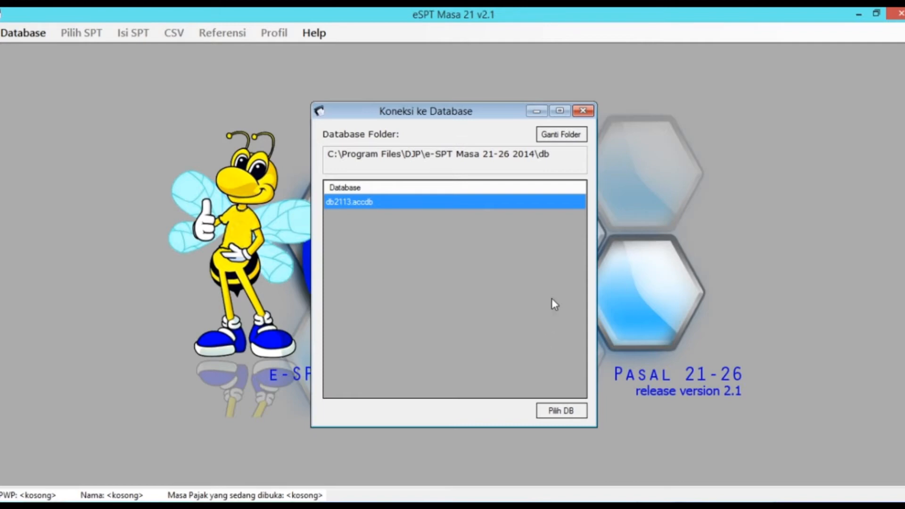
Step: Set the database folder to E:\4. DatabaseEspt21 and open db2113.accdb
left_click(565, 135)
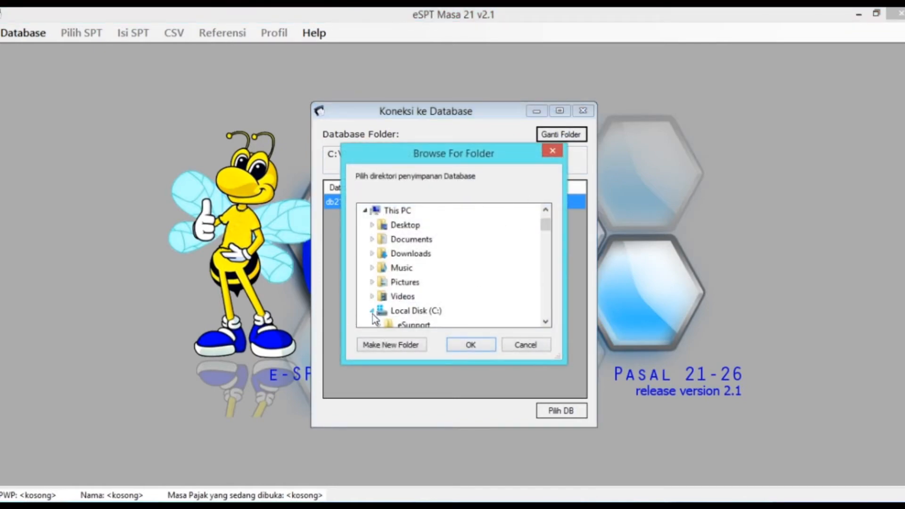
left_click(373, 312)
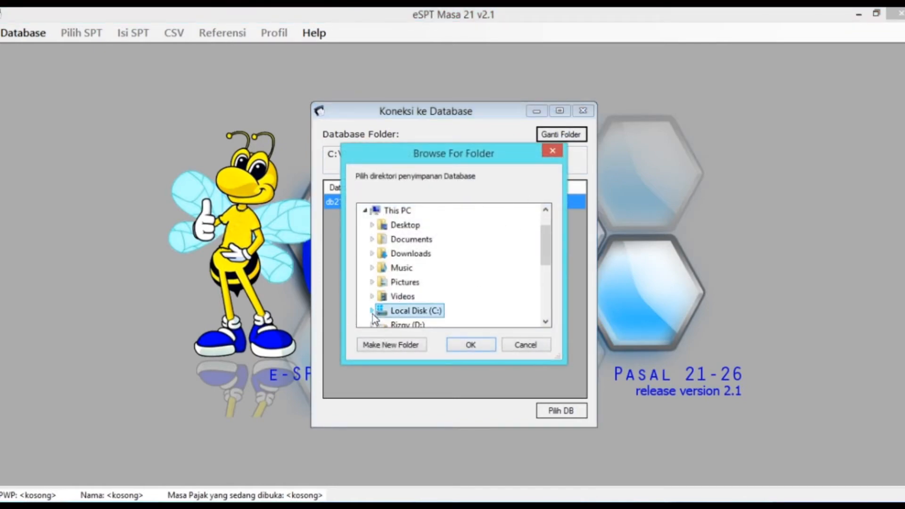
left_click(545, 322)
left_click(546, 322)
left_click(546, 322)
double_click(407, 297)
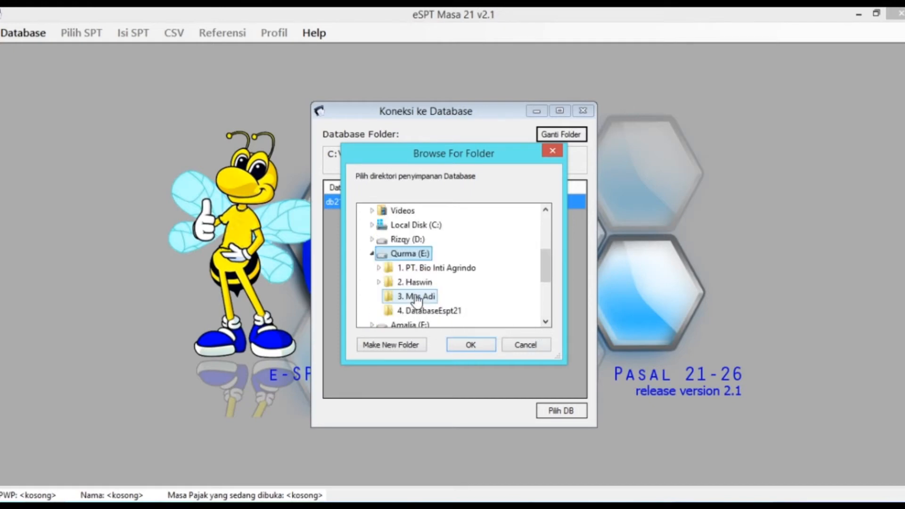
left_click(448, 312)
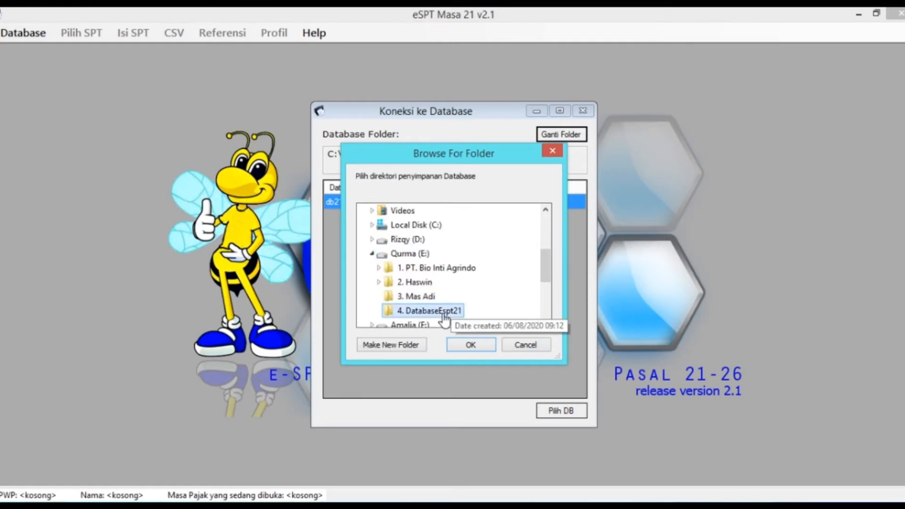
left_click(471, 345)
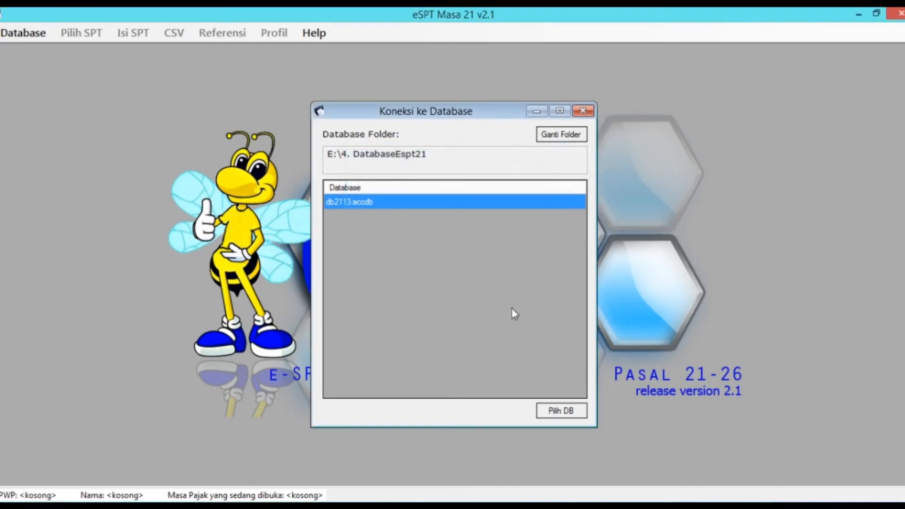
left_click(565, 415)
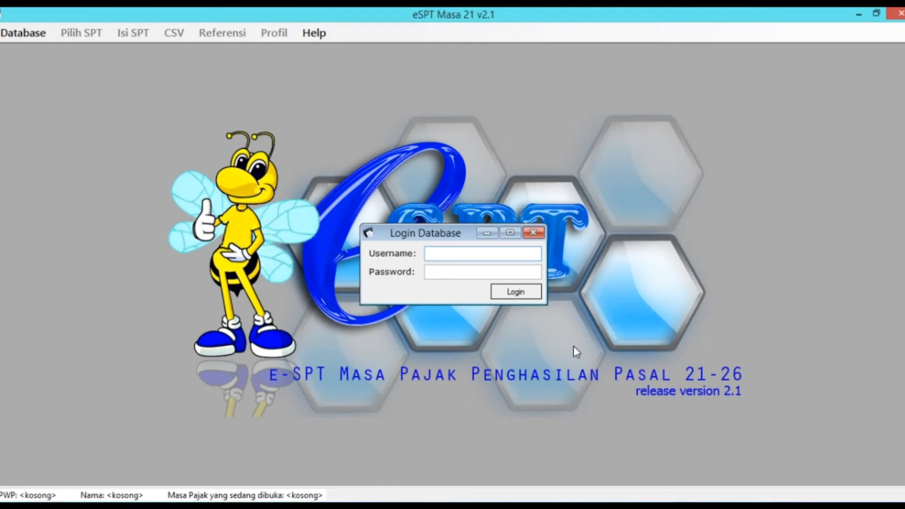
Step: Log in to the database as administrator with the account password and confirm
type("administrator")
key("Tab")
type("123")
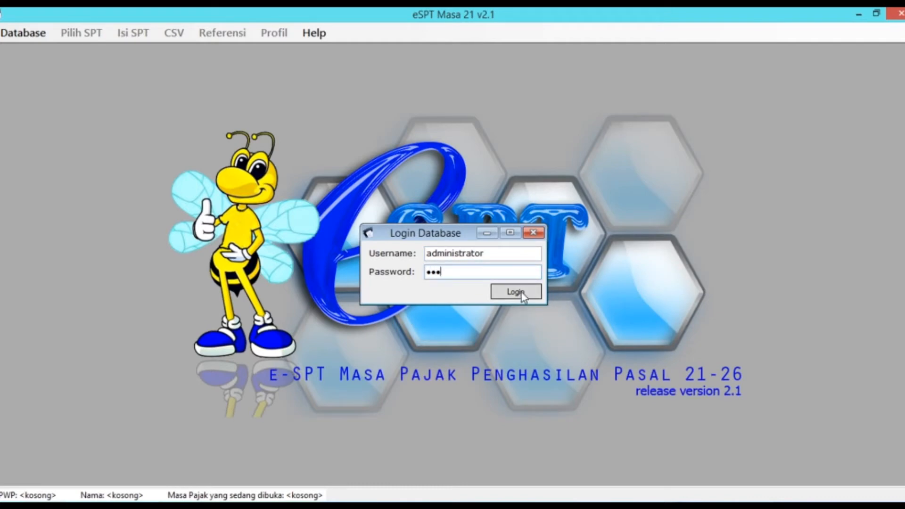
left_click(521, 294)
left_click(482, 310)
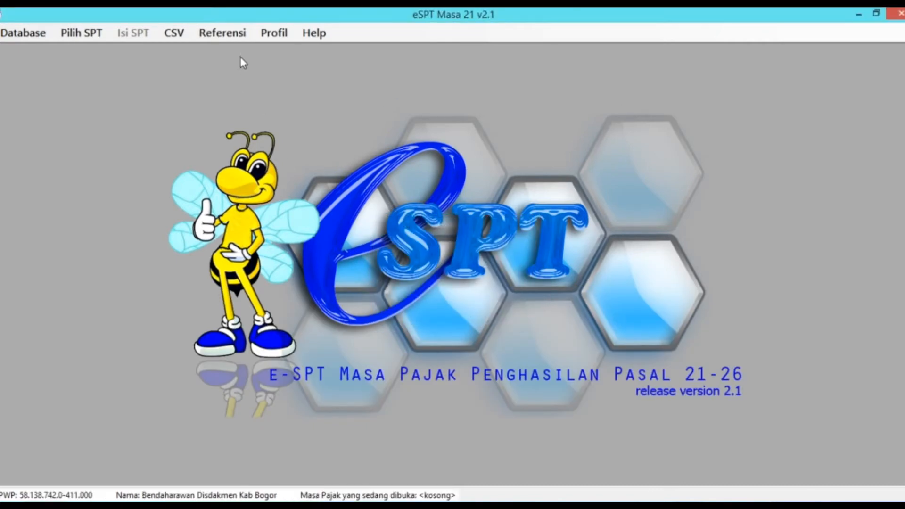
left_click(236, 32)
mouse_move(243, 54)
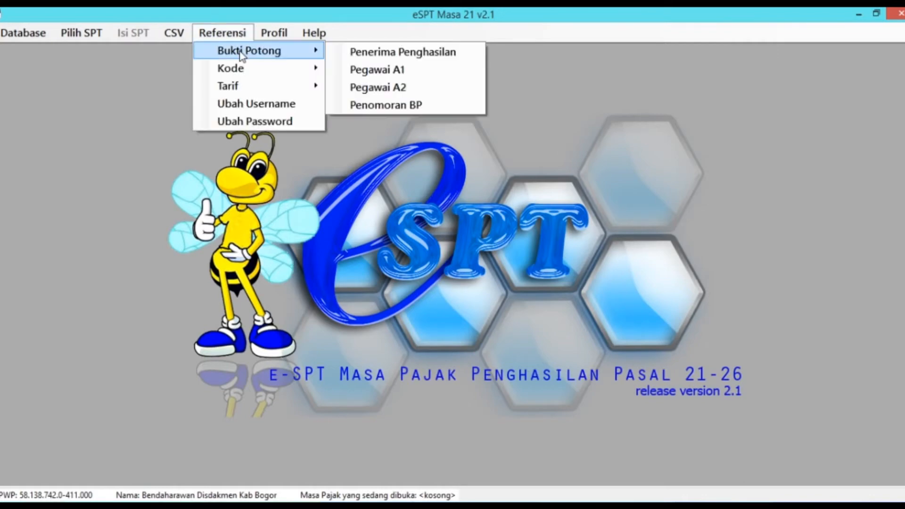
left_click(389, 88)
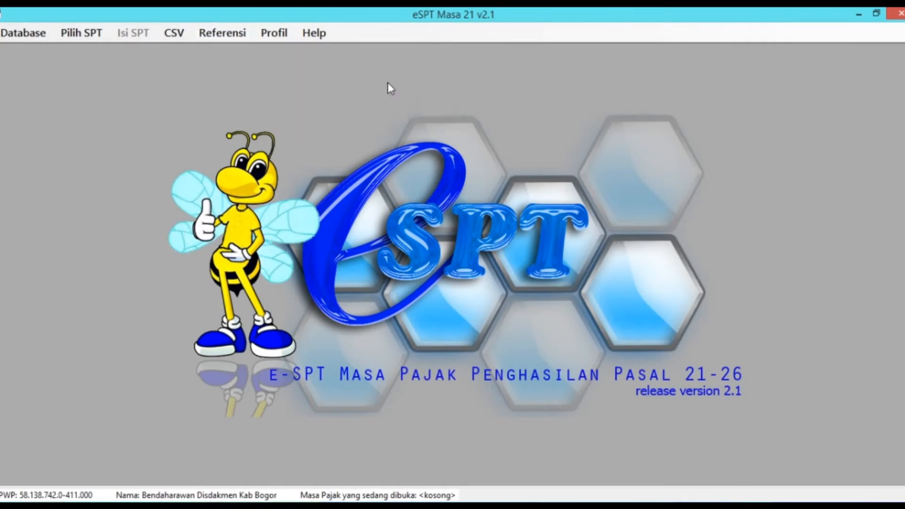
left_click(394, 311)
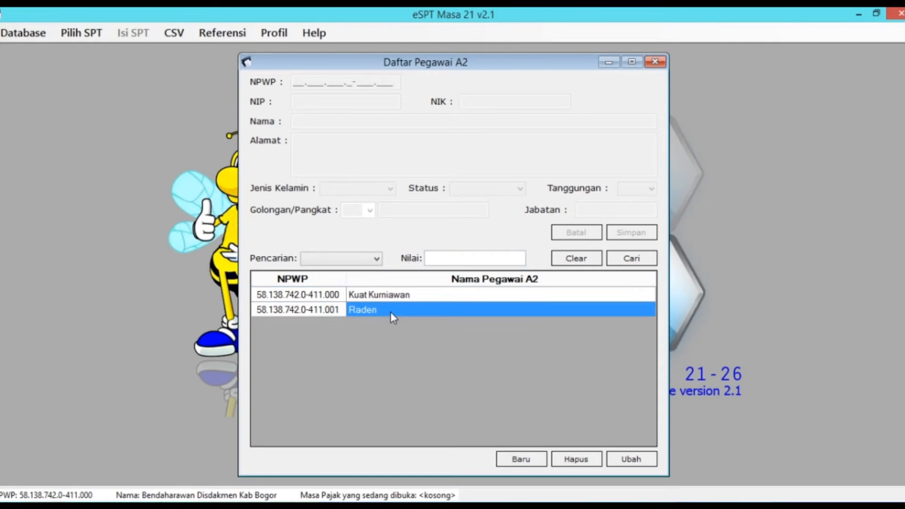
left_click(661, 62)
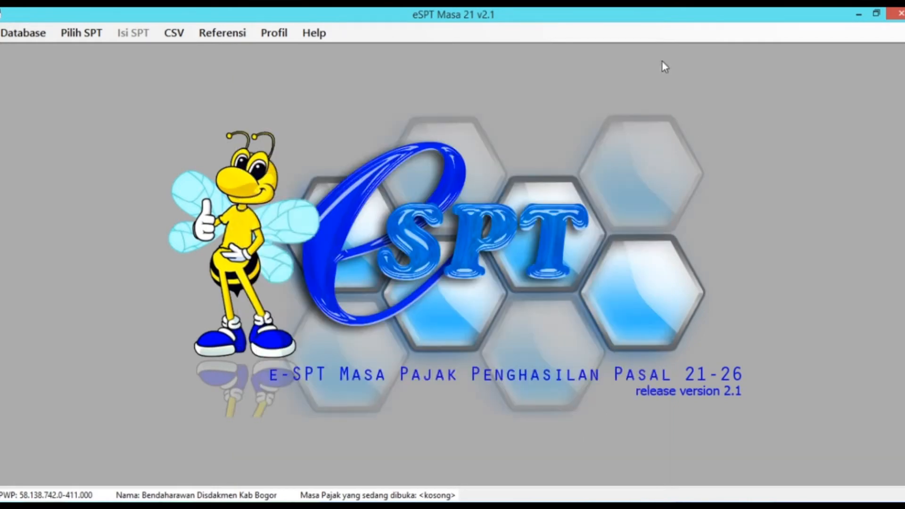
left_click(64, 33)
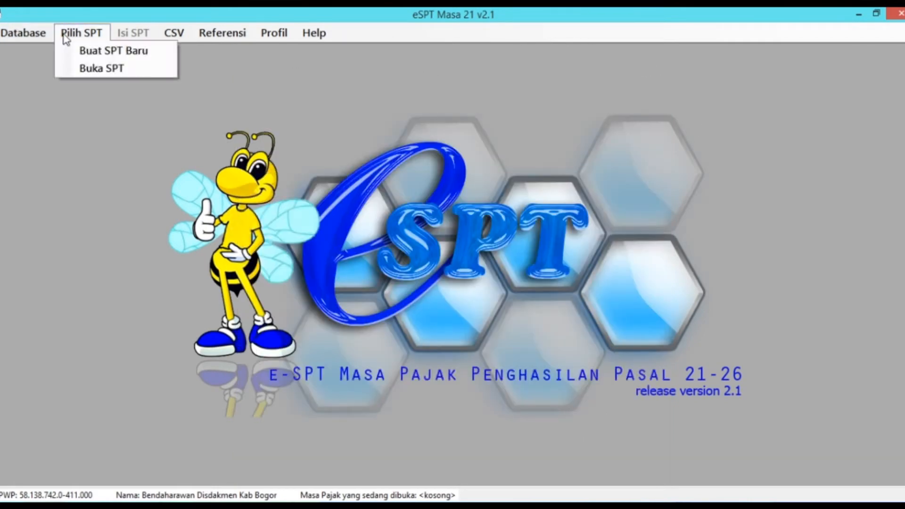
left_click(96, 71)
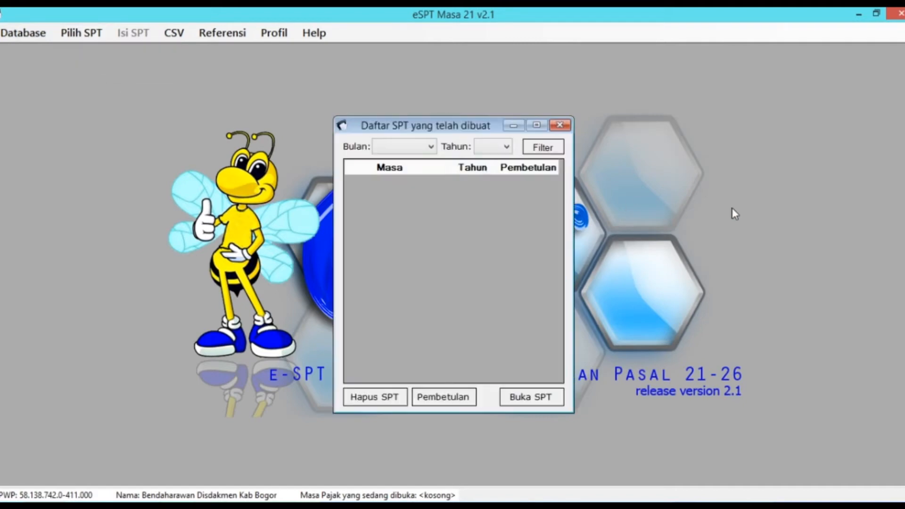
left_click(561, 125)
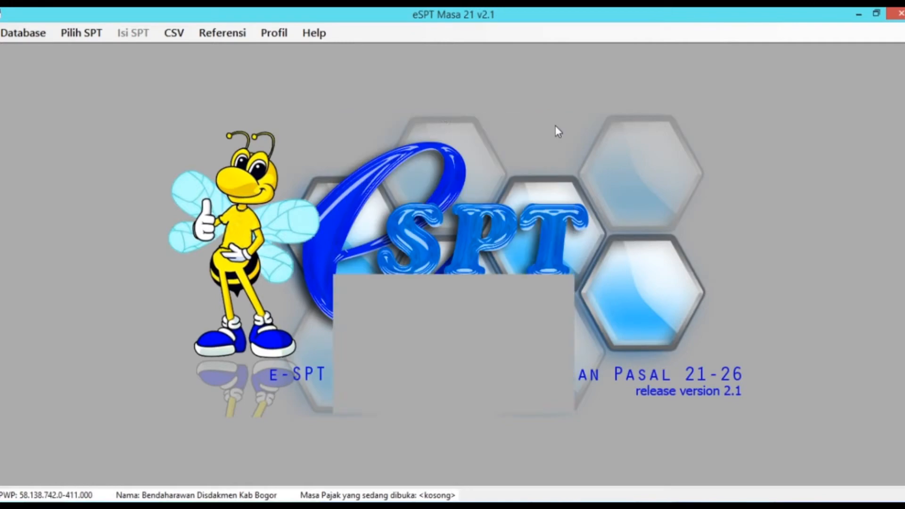
left_click(85, 34)
left_click(118, 56)
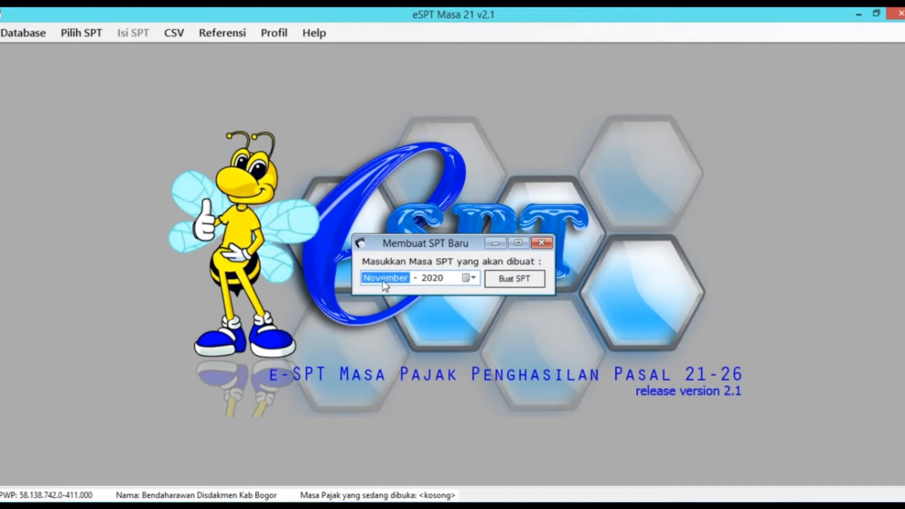
Step: Create a new SPT return for the December 2020 period
left_click(473, 278)
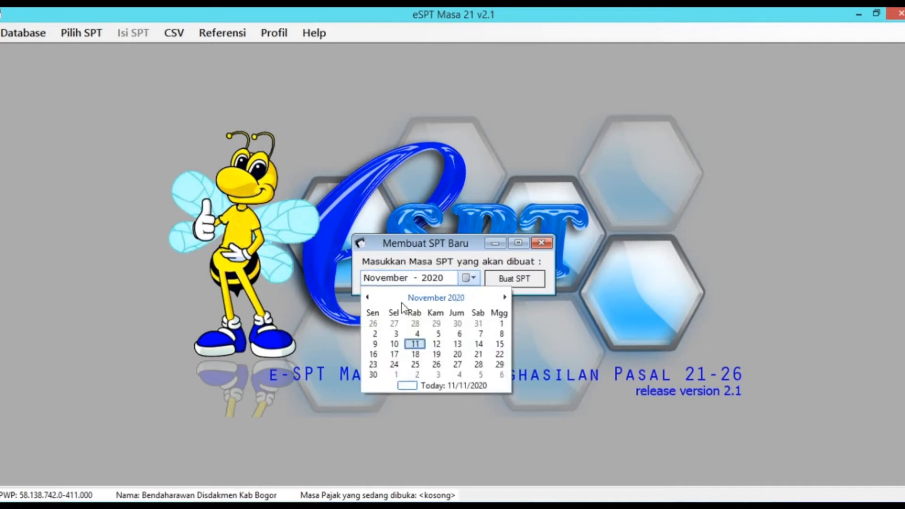
left_click(439, 298)
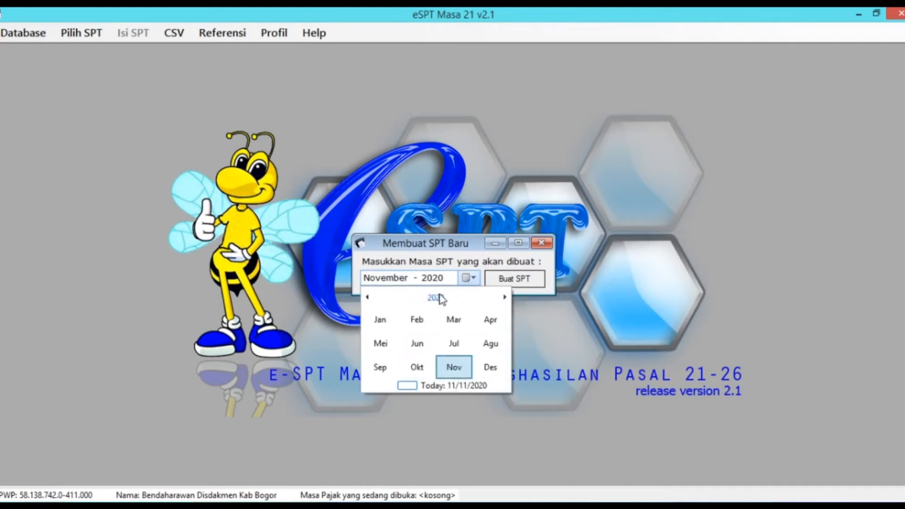
left_click(492, 372)
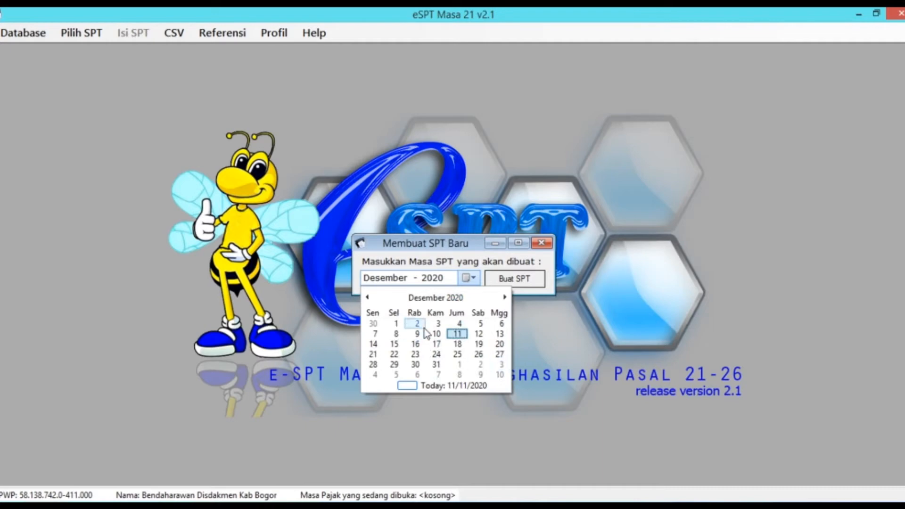
left_click(400, 333)
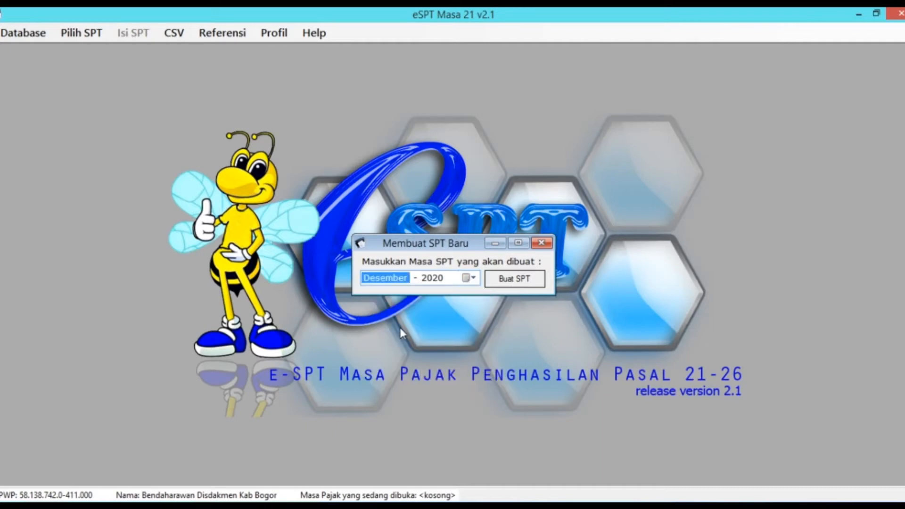
left_click(514, 285)
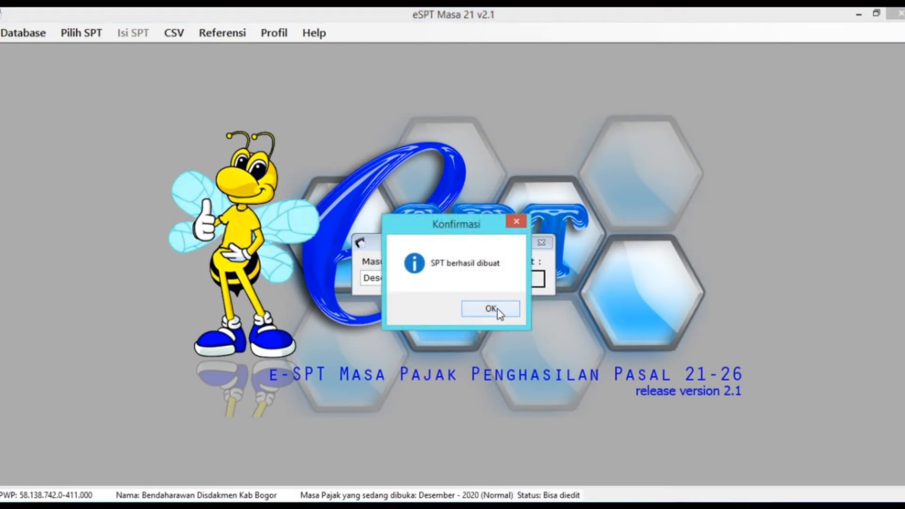
left_click(499, 313)
Step: Open the December 2020 return from the list of existing returns
left_click(96, 35)
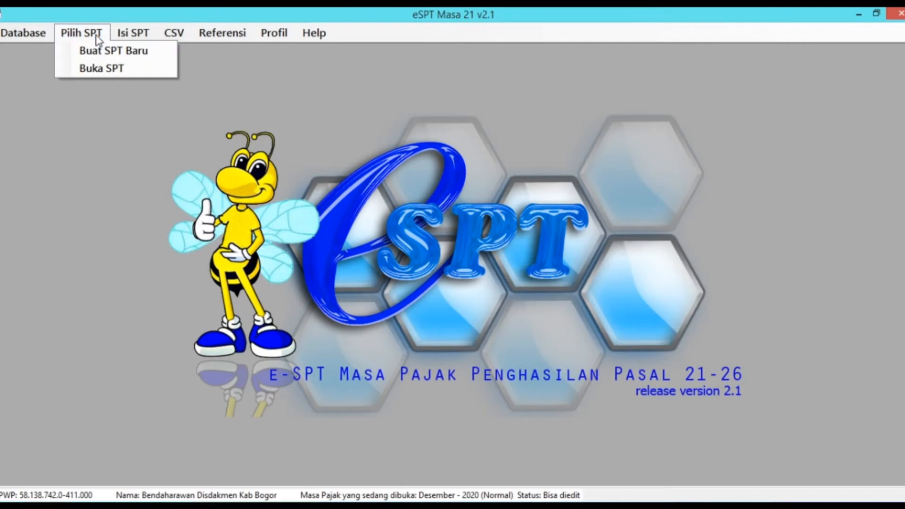
left_click(98, 71)
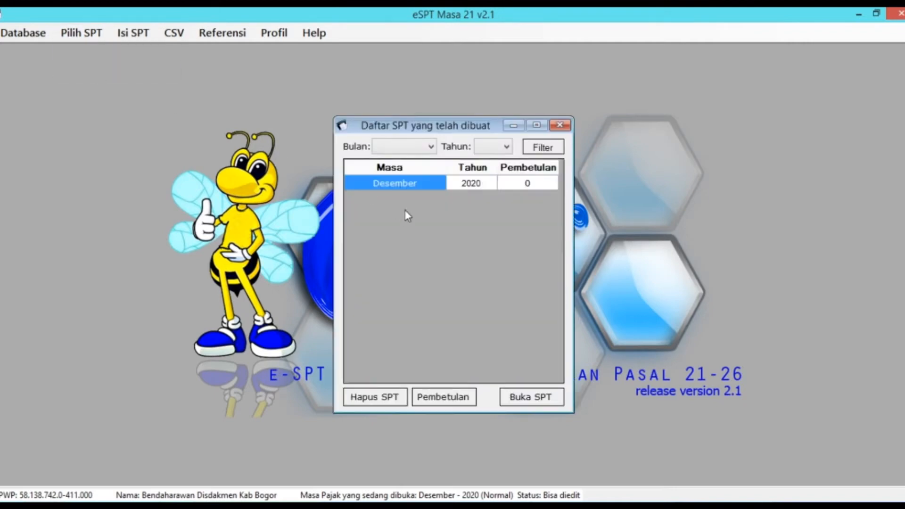
left_click(553, 399)
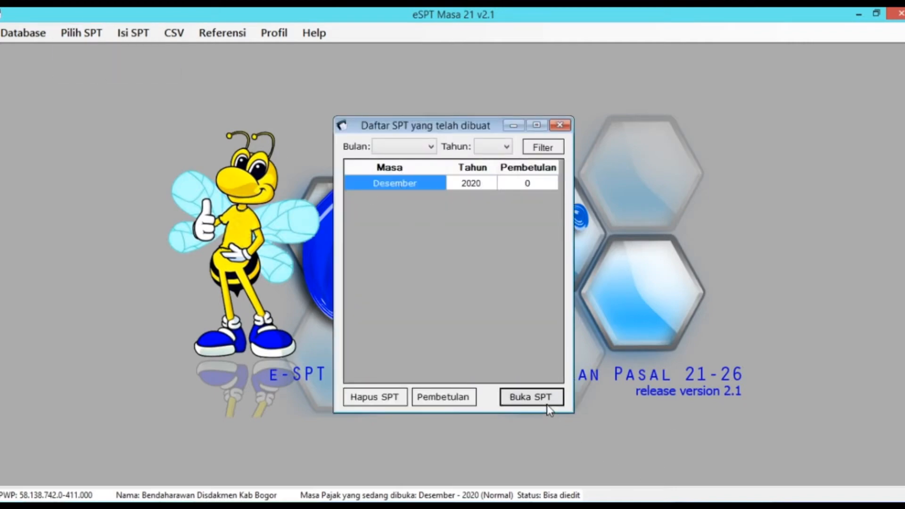
left_click(475, 314)
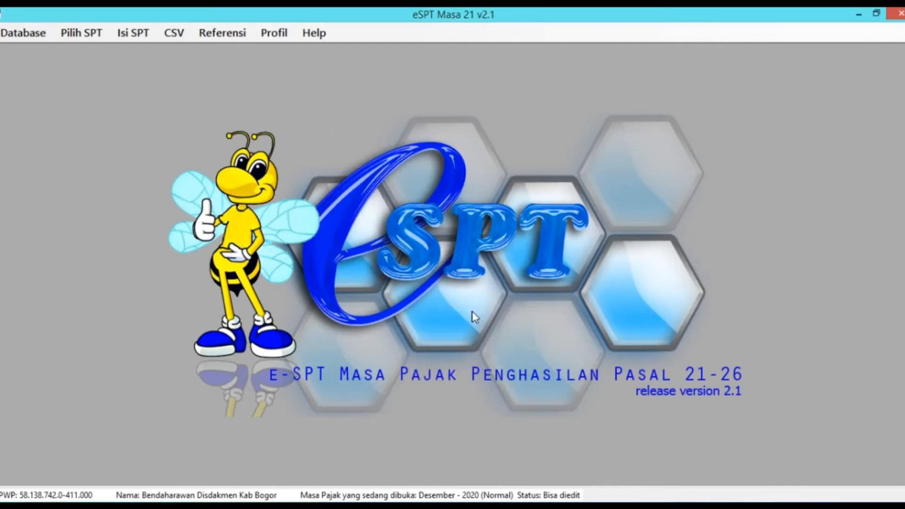
Step: Start a new slip from the A2 withholding slip list
left_click(128, 38)
mouse_move(137, 55)
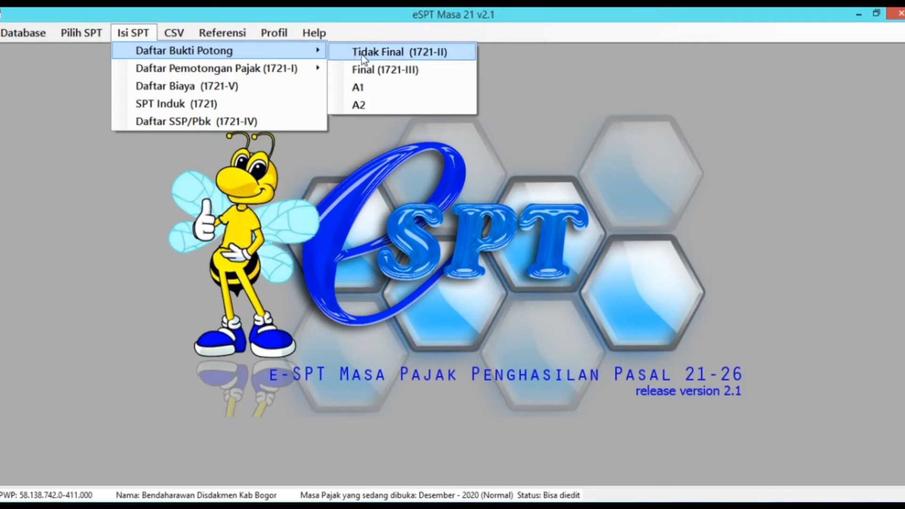
left_click(382, 106)
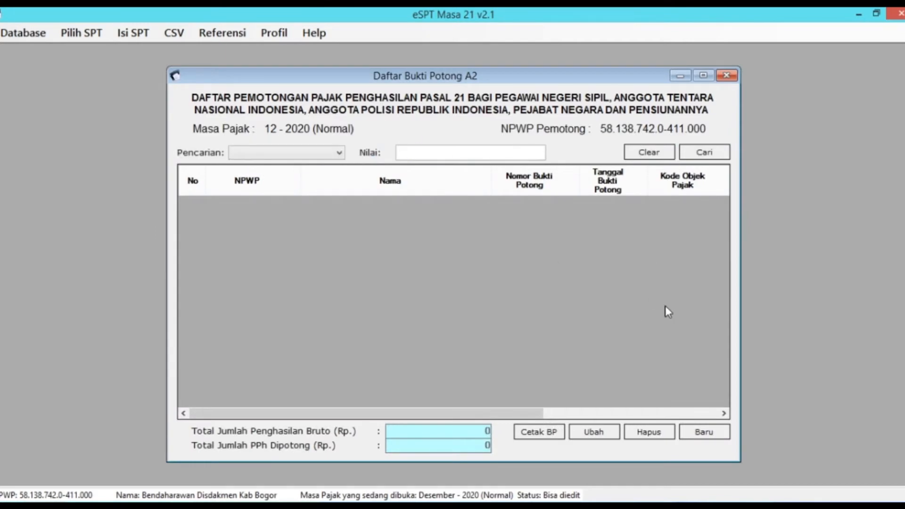
left_click(701, 438)
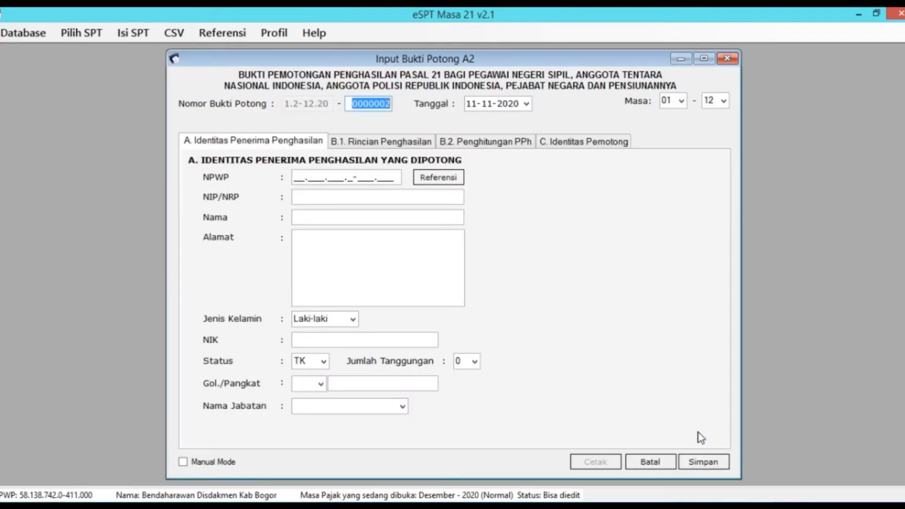
Step: Fill the slip's recipient identity with the second employee from the reference list
left_click(435, 183)
left_click(560, 228)
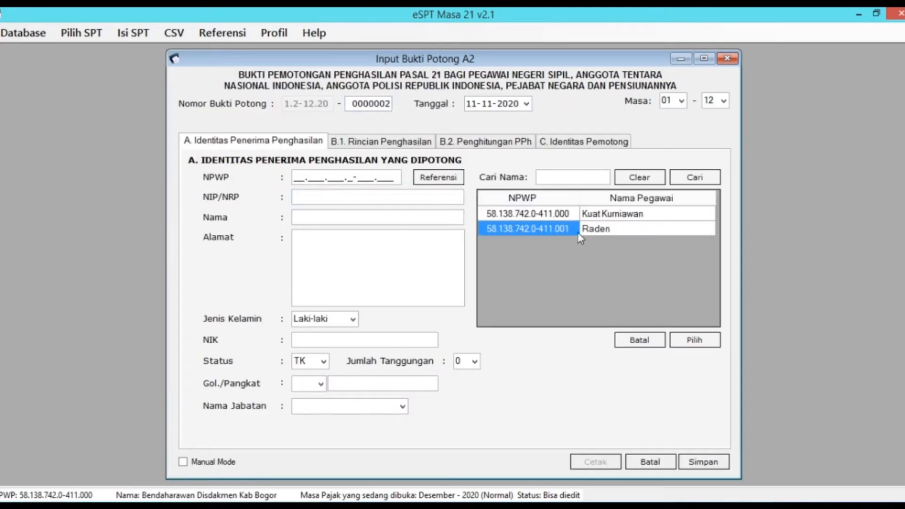
left_click(694, 340)
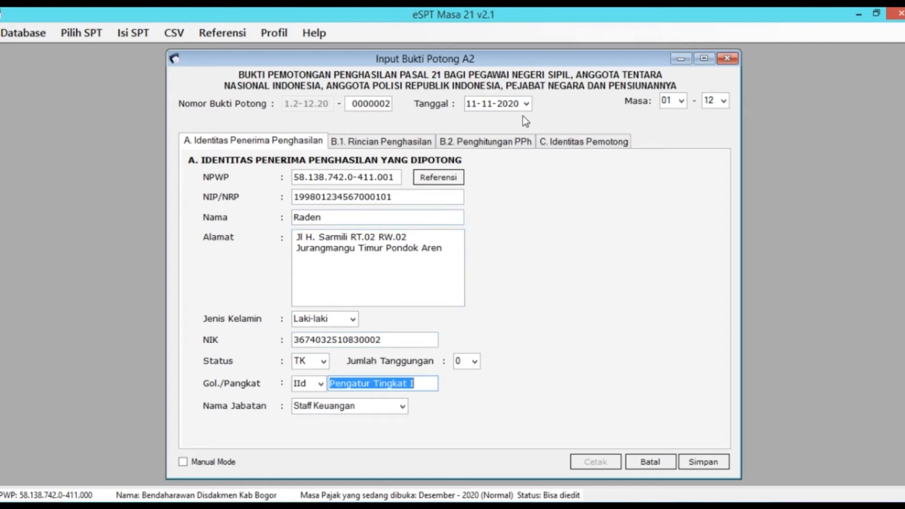
left_click(527, 105)
left_click(540, 123)
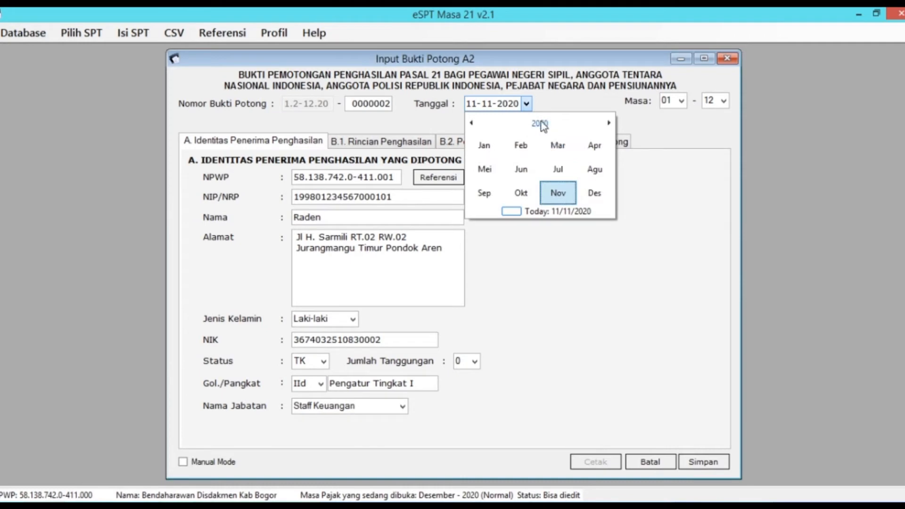
Step: Date the slip 20-01-2021 and show the B.1 Rincian Penghasilan section
left_click(541, 123)
left_click(544, 143)
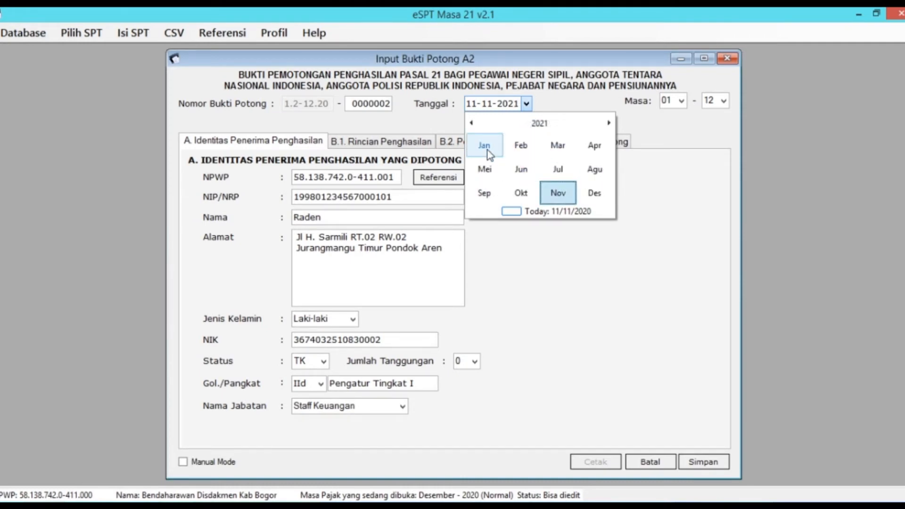
left_click(488, 151)
left_click(518, 180)
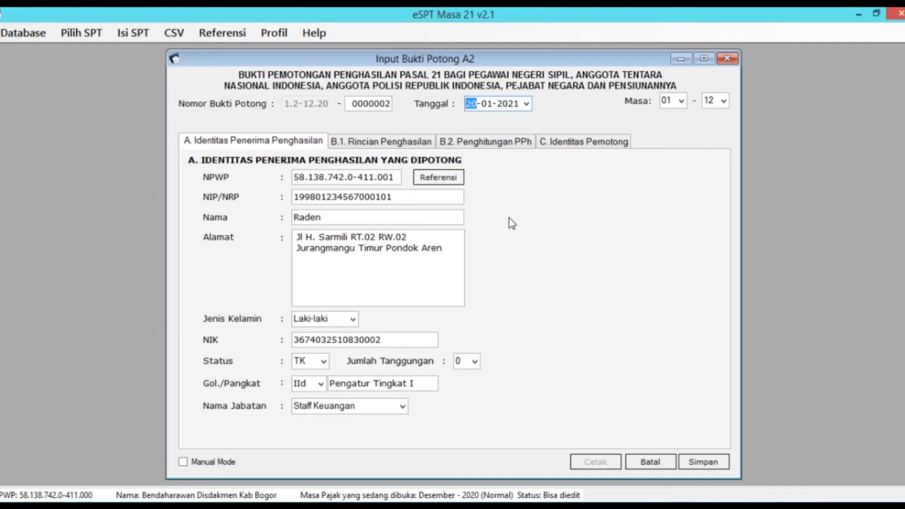
left_click(393, 142)
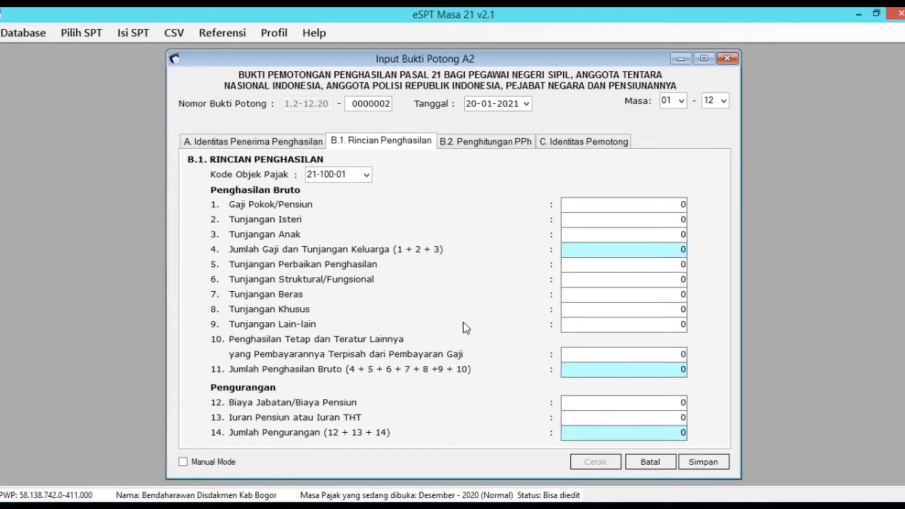
Step: Enter a basic salary of 78.000.000, checking it against the PPH21_BERJALAN workbook
left_click(265, 424)
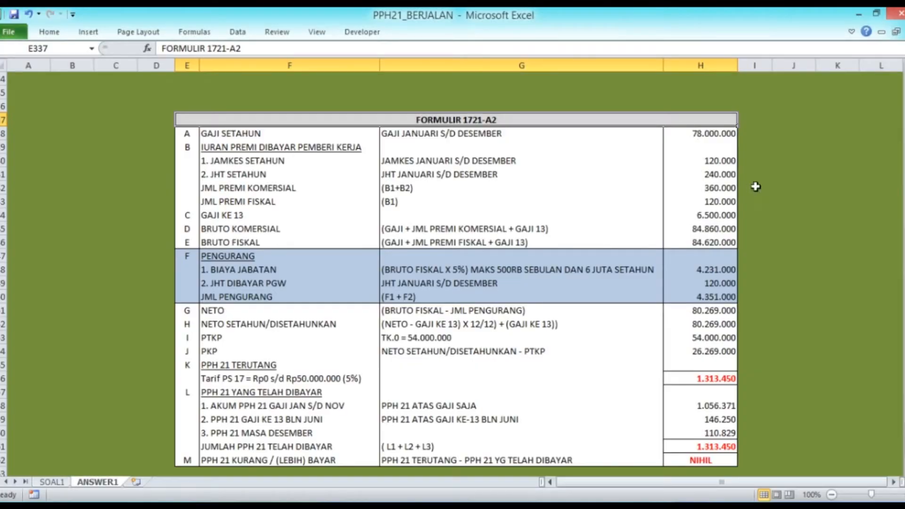
key("alt+Tab")
double_click(684, 206)
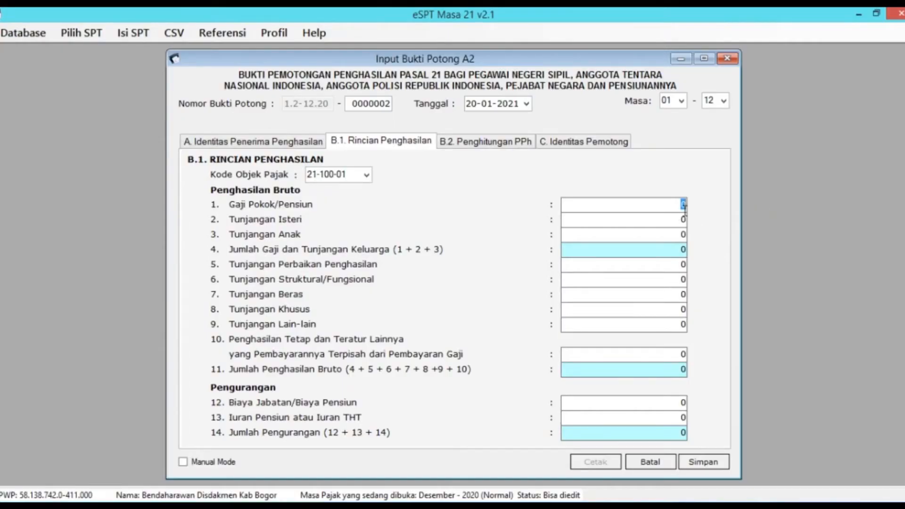
type("78000000")
key("Tab")
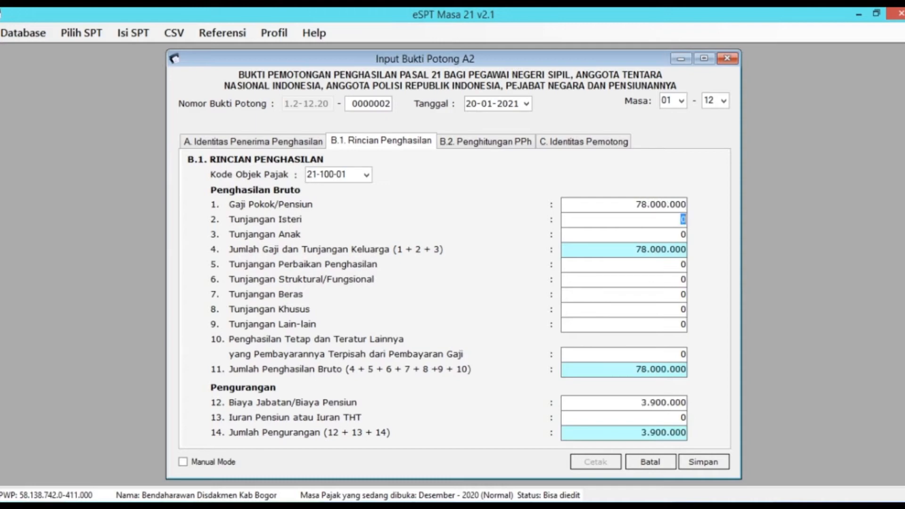
key("alt+Tab")
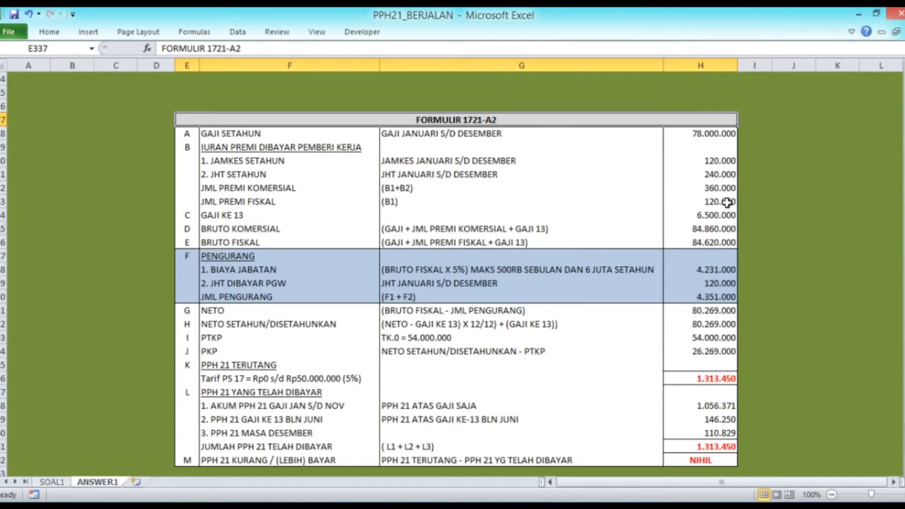
key("alt+Tab")
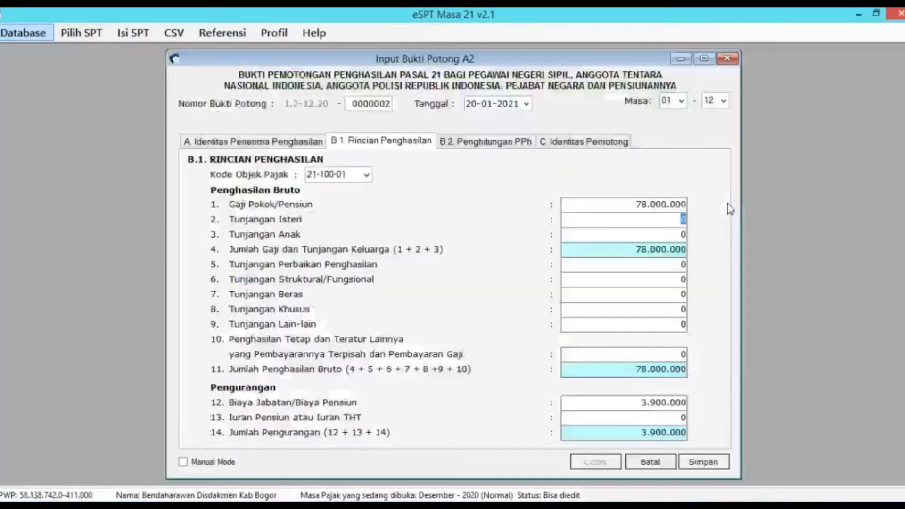
key("Tab")
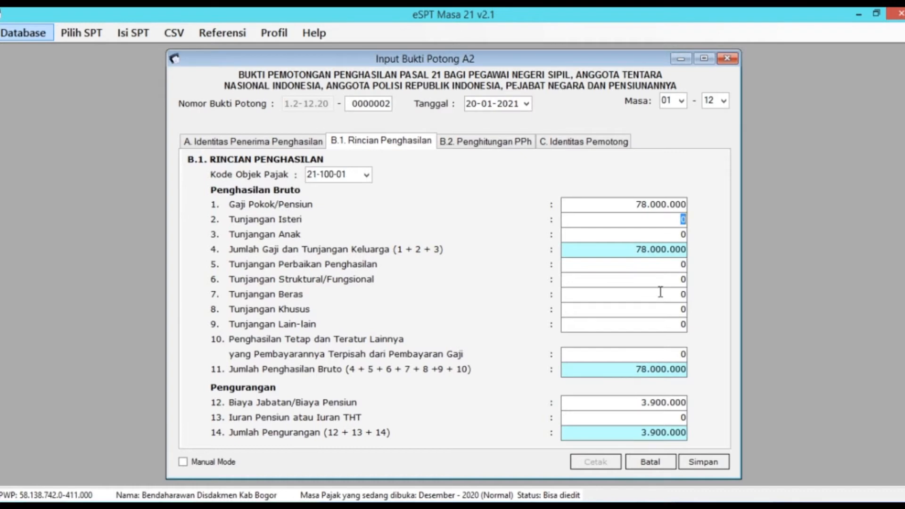
Step: Enter 6.620.000 other allowances and 120.000 pension dues, giving 1.313.450 PPh 21
left_click(672, 323)
key("alt+Tab")
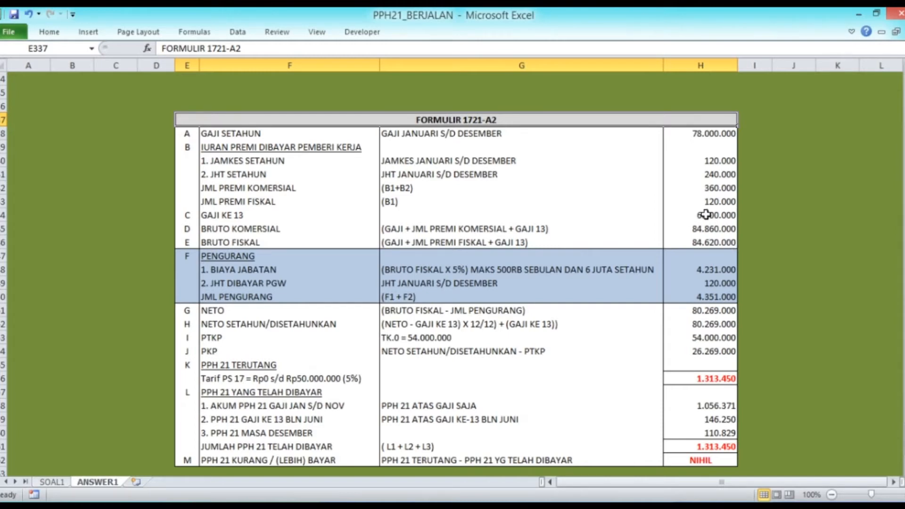
key("alt+Tab")
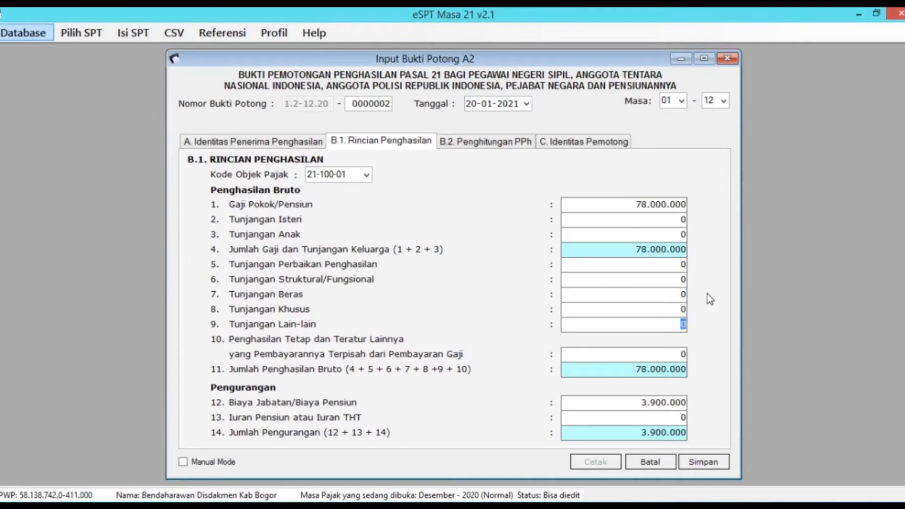
type("6620000")
key("Tab")
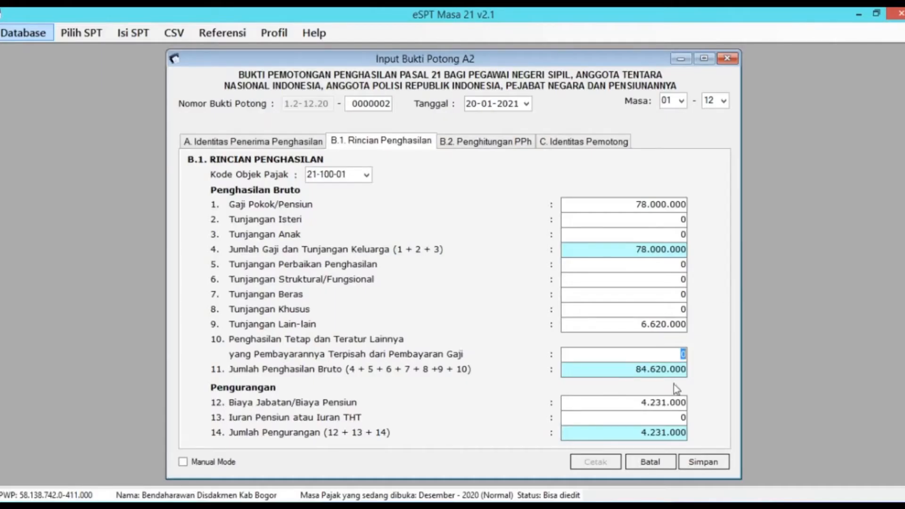
left_click(679, 415)
type("120000")
key("Tab")
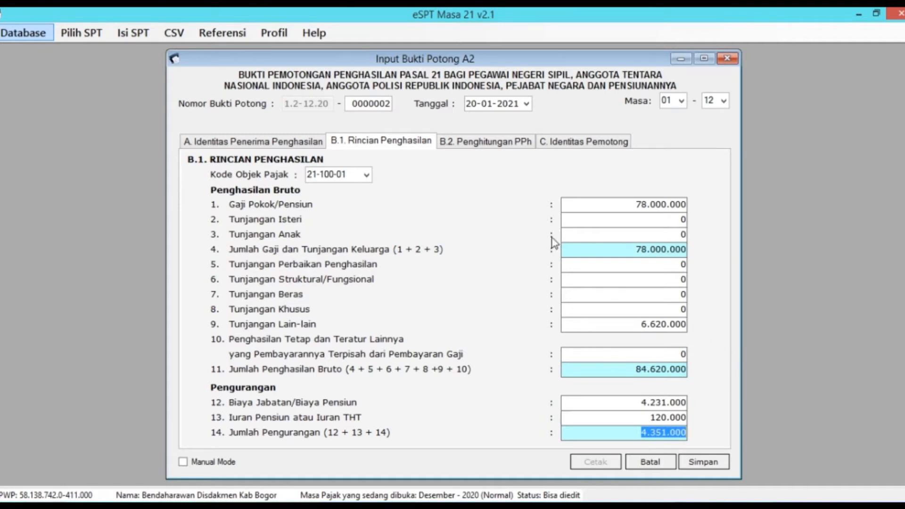
left_click(498, 151)
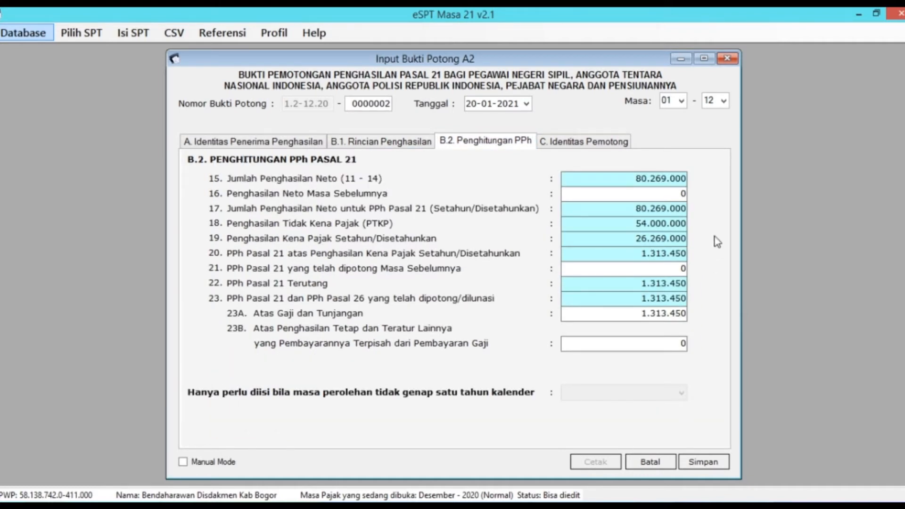
Step: Compare the slip's NETO and annualised NETO with the worksheet formulas
key("alt+Tab")
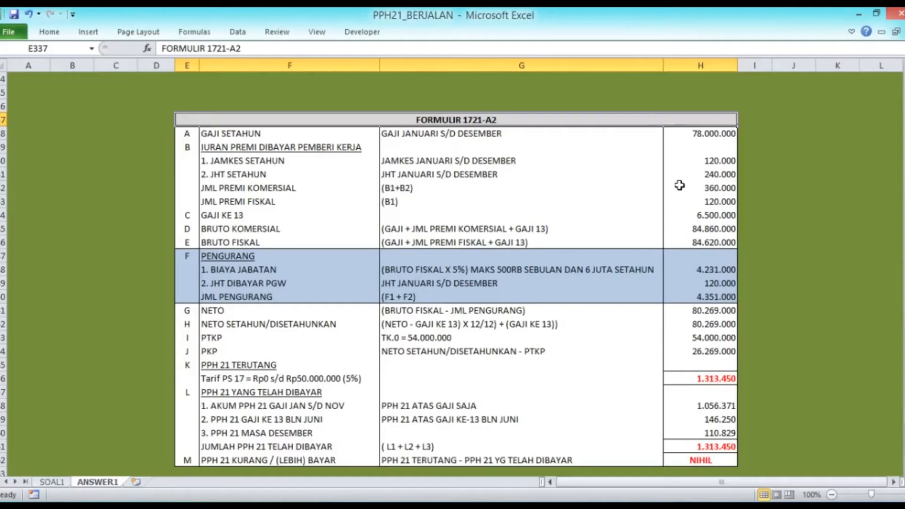
left_click(712, 312)
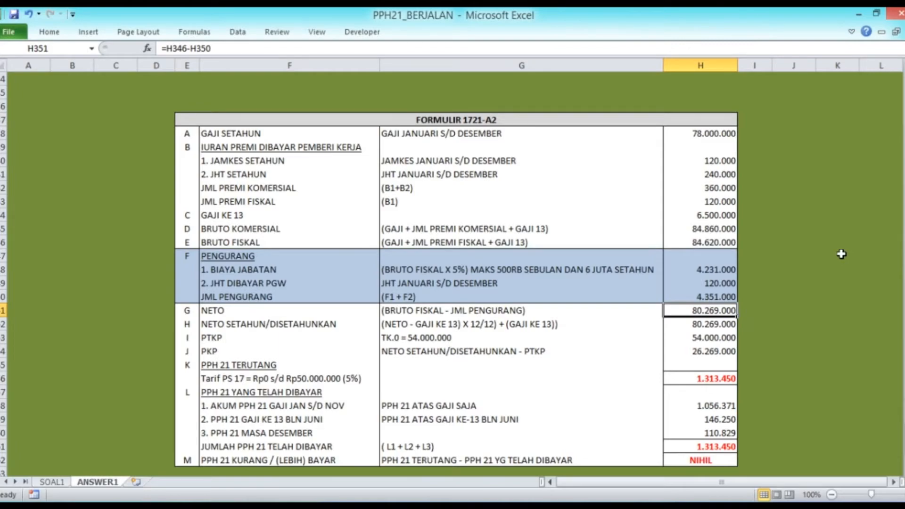
key("alt+Tab")
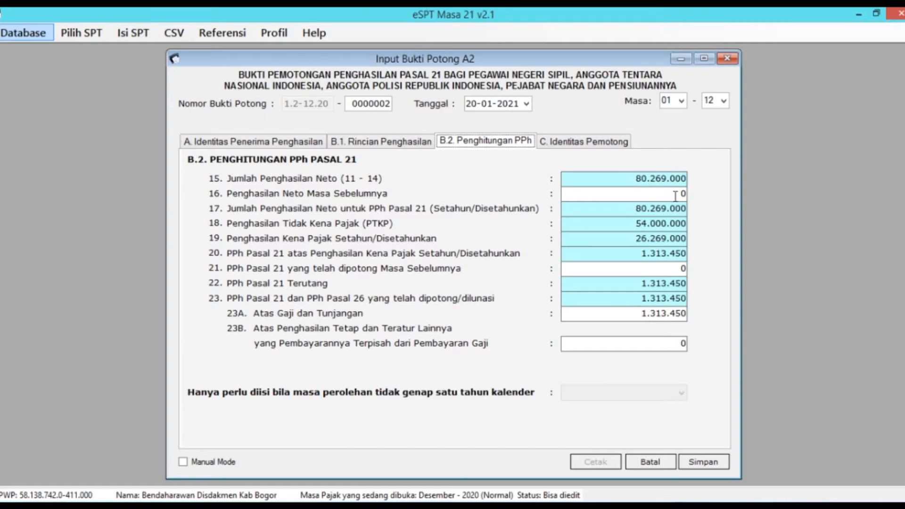
key("alt+Tab")
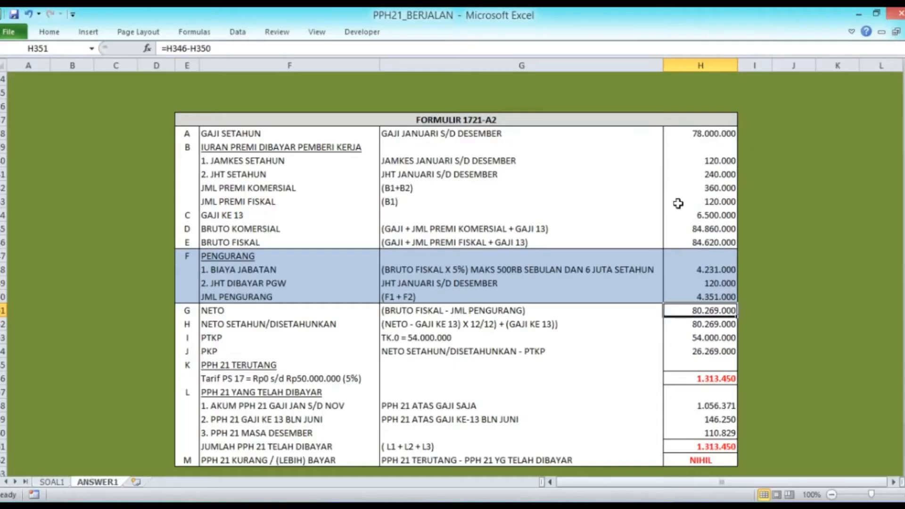
left_click(703, 323)
key("alt+Tab")
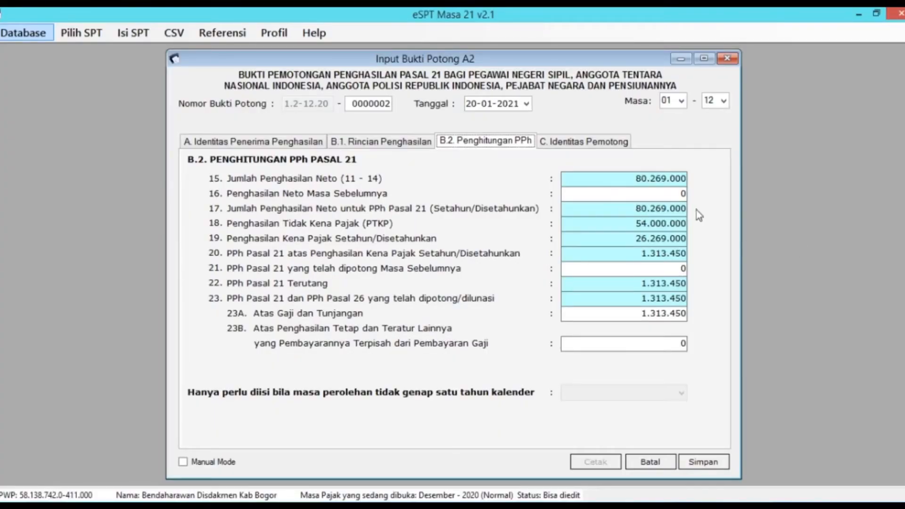
key("alt+Tab")
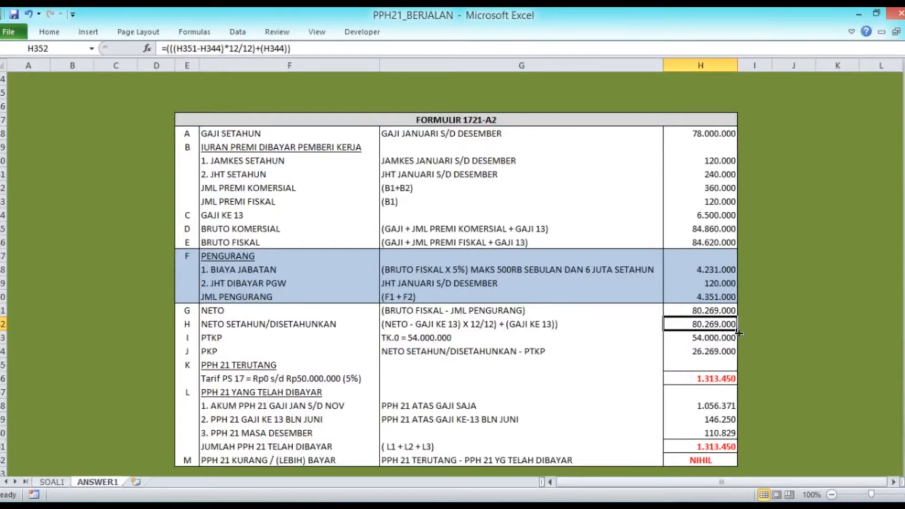
key("alt+Tab")
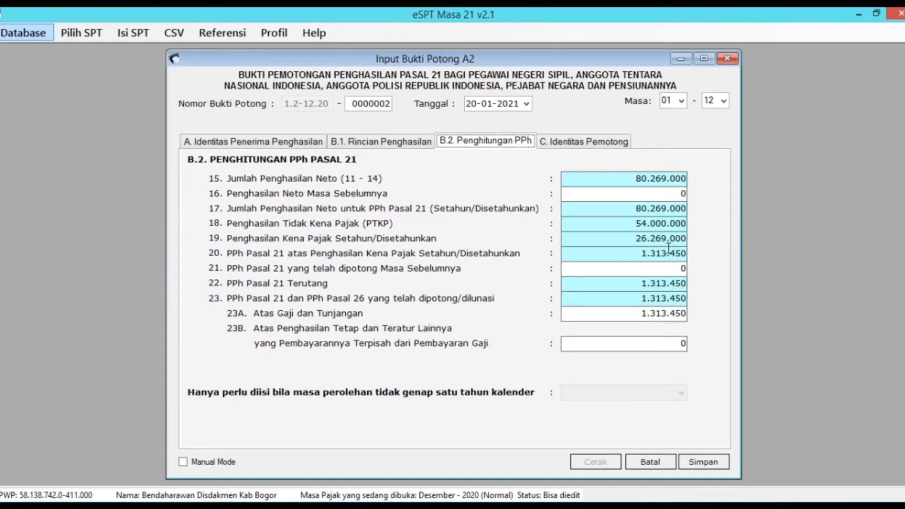
Step: Match PTKP, PKP and PPh 21 owed and paid against worksheet column H
key("alt+Tab")
key("Down")
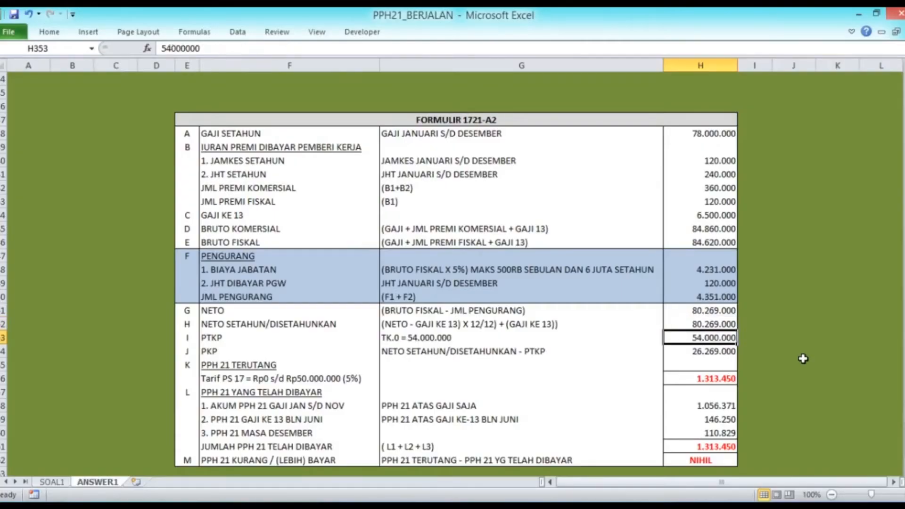
key("alt+Tab")
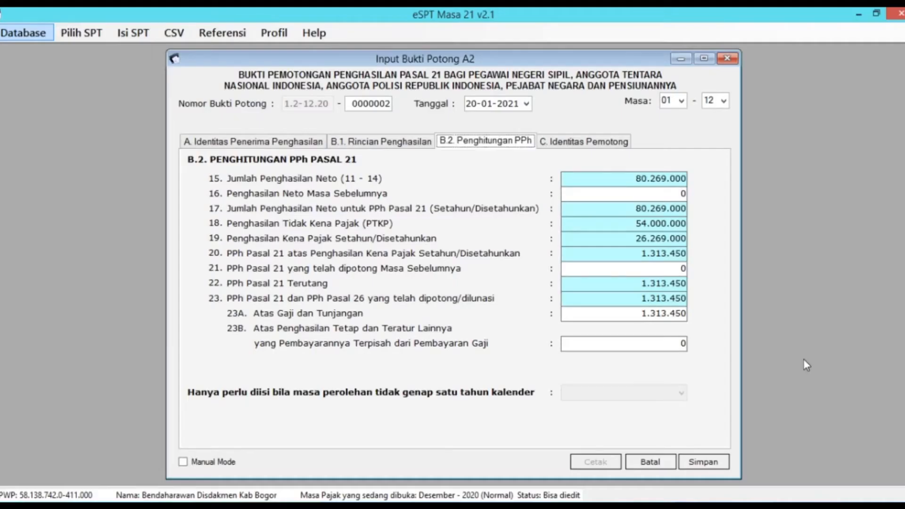
key("alt+Tab")
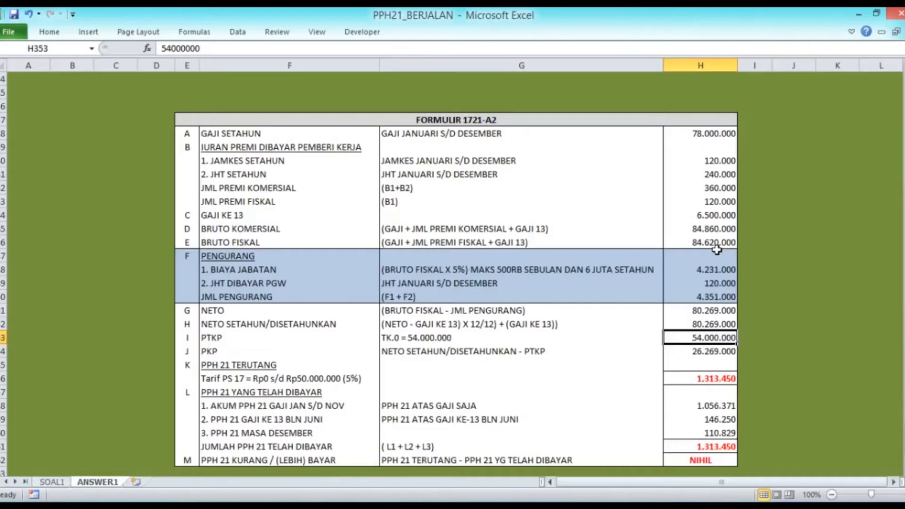
key("Down")
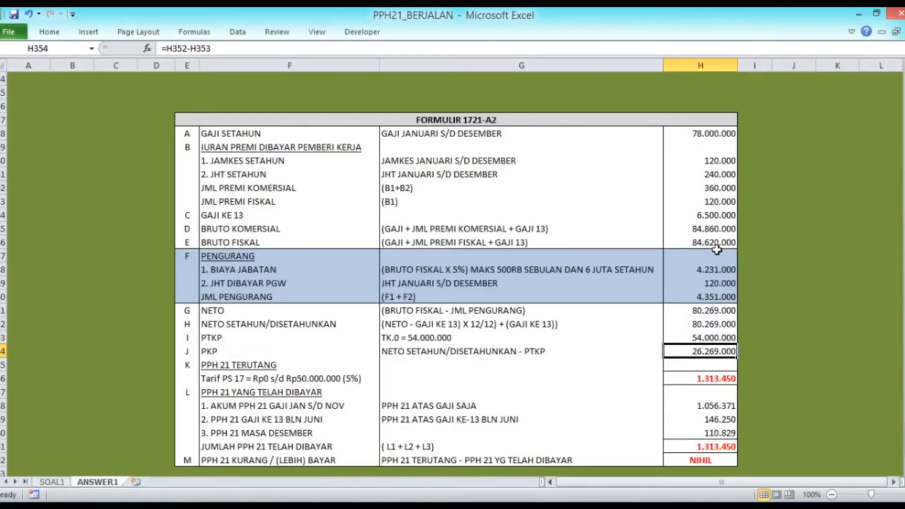
key("alt+Tab")
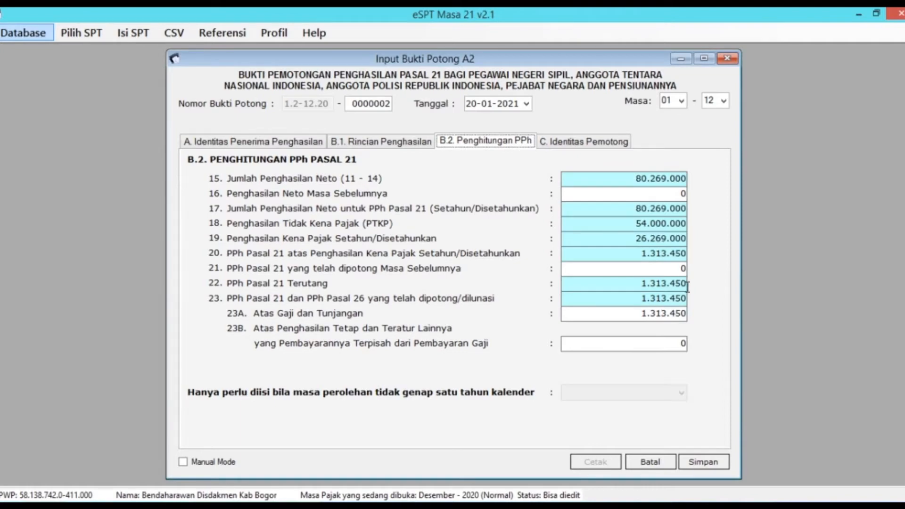
key("alt+Tab")
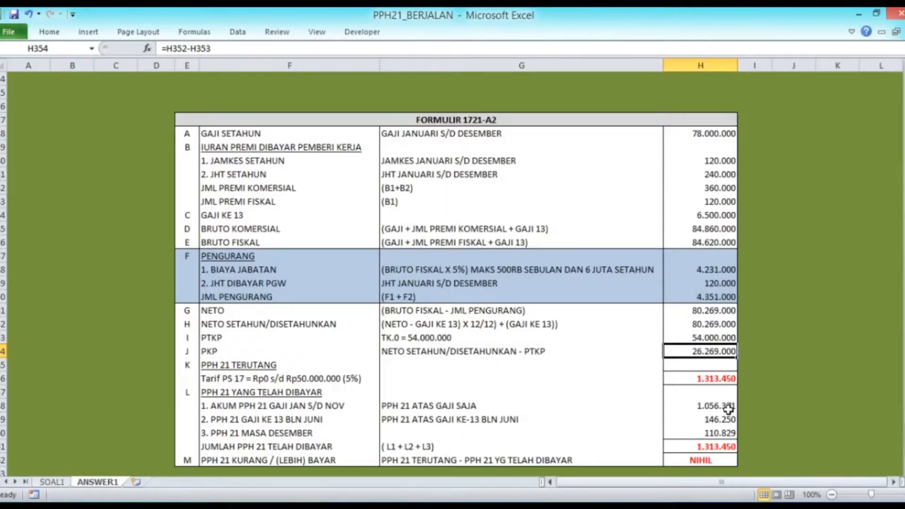
left_click(728, 380)
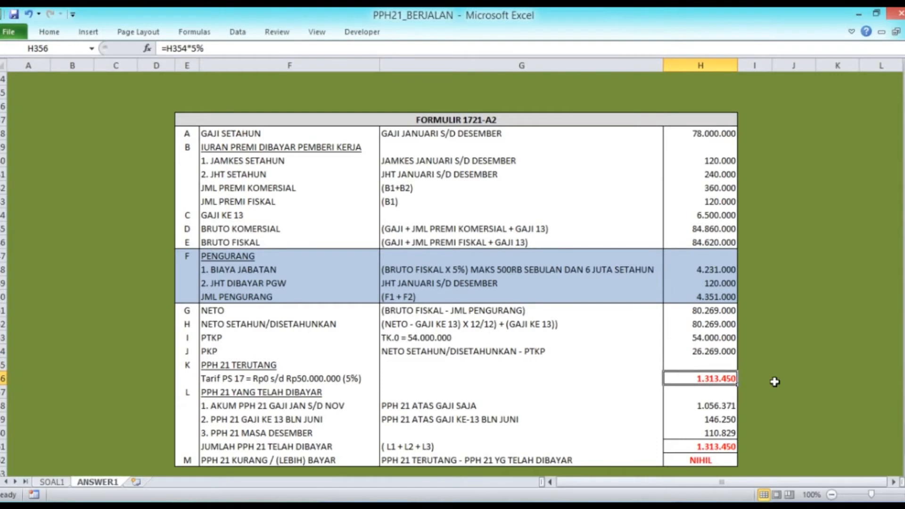
key("Down")
key("Down")
key("Down")
key("Down")
key("Down")
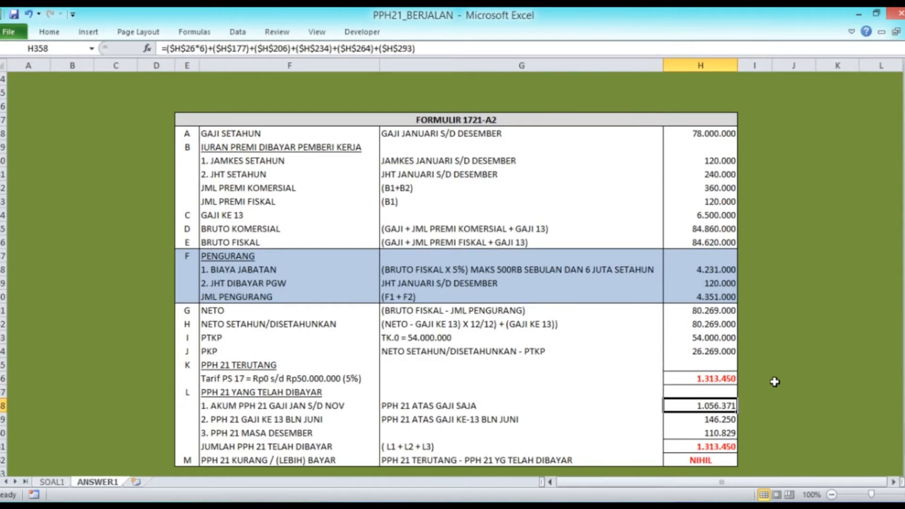
key("alt+Tab")
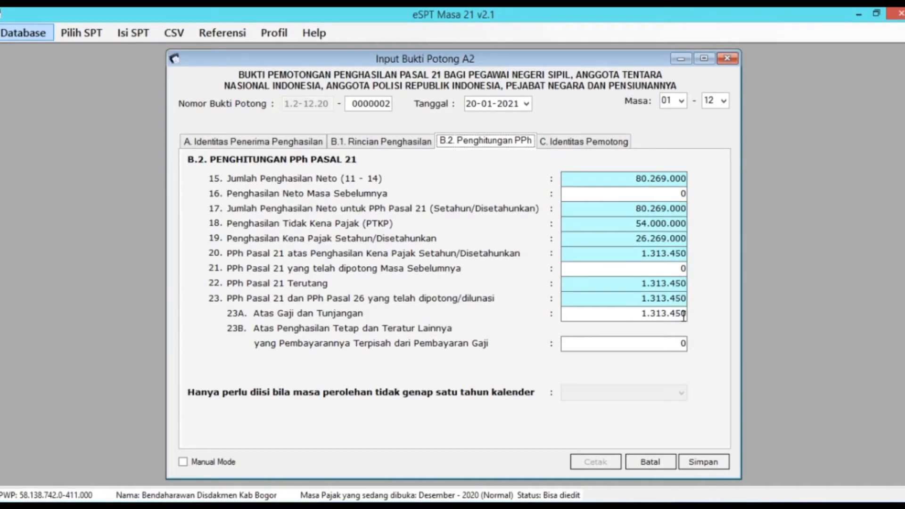
left_click(603, 149)
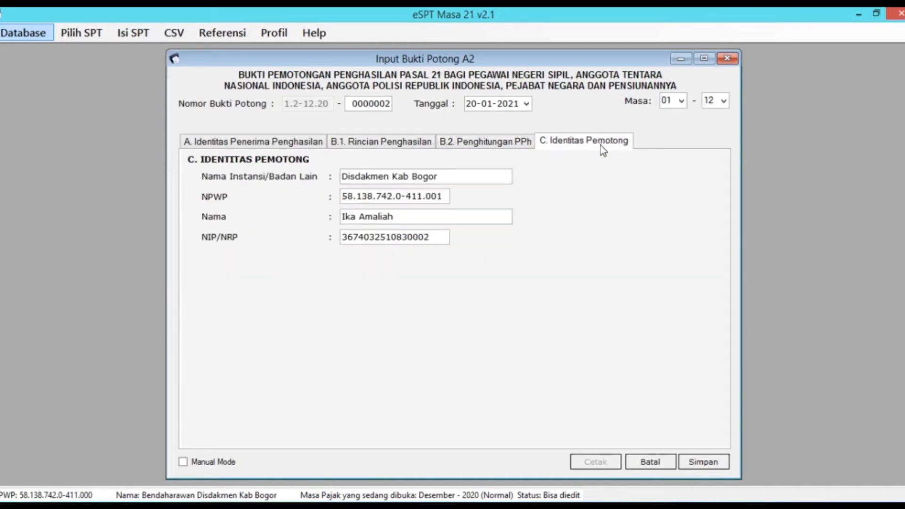
Step: Review the slip's A, B.1, B.2 and C sections
left_click(505, 147)
left_click(390, 147)
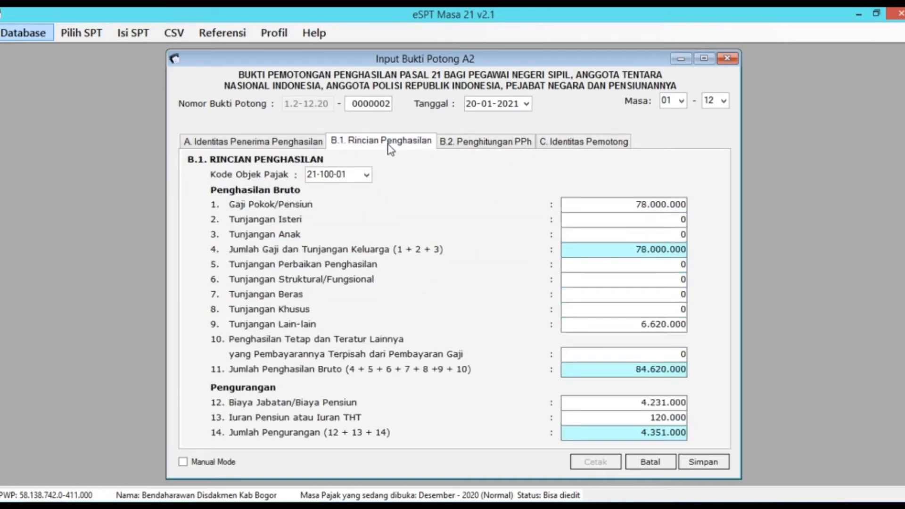
left_click(323, 145)
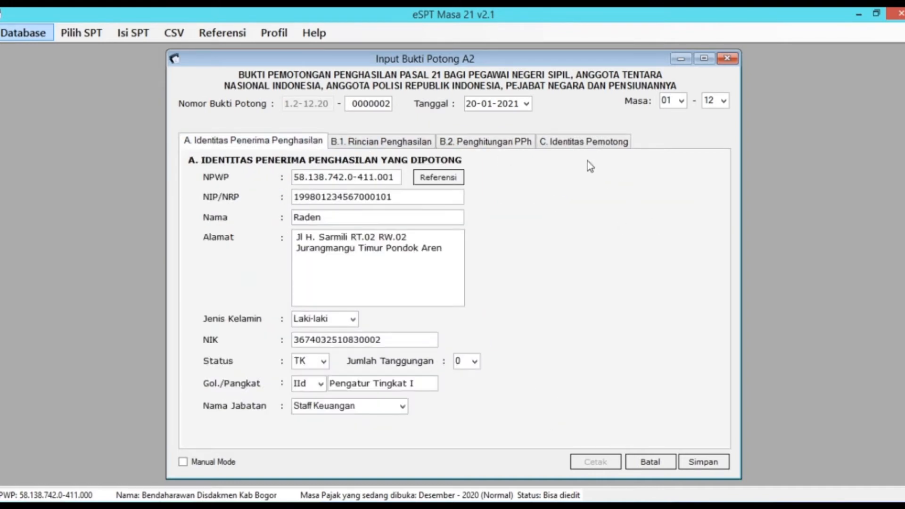
left_click(572, 147)
left_click(528, 146)
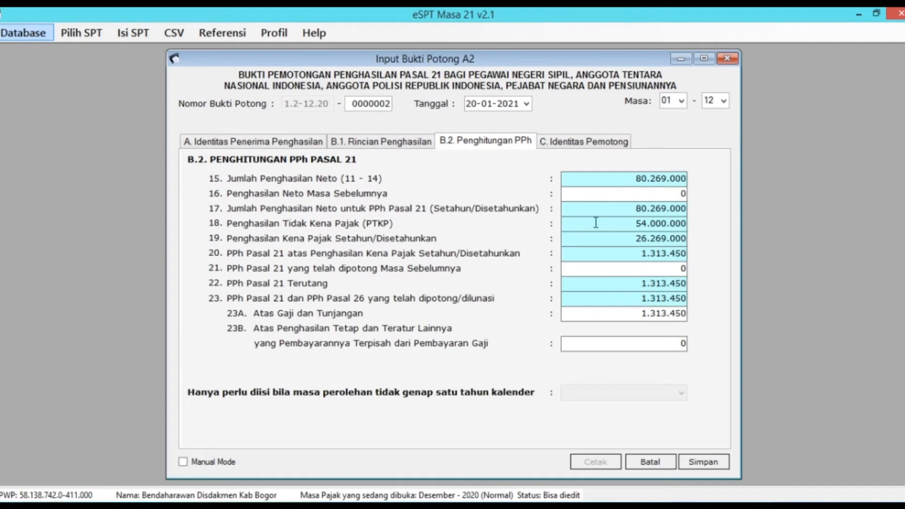
Step: Save the slip without starting another, and select it in the A2 list
left_click(703, 462)
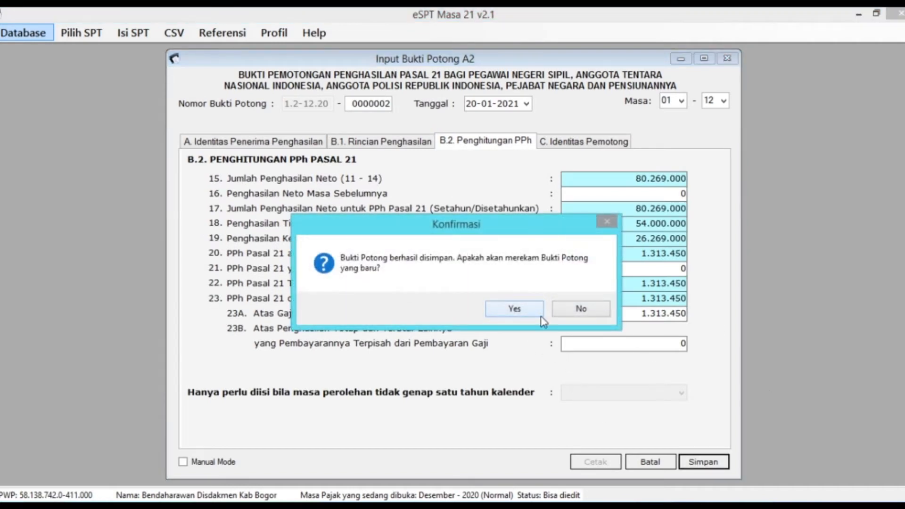
left_click(566, 315)
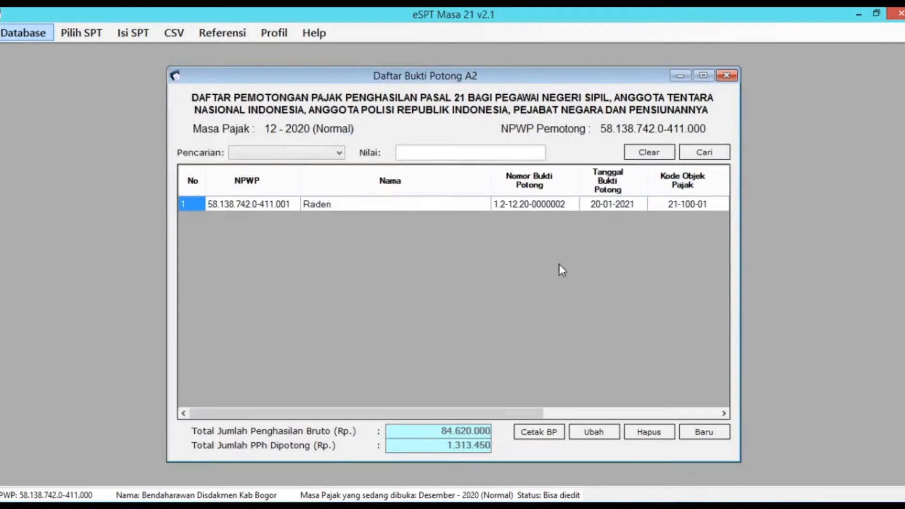
left_click(446, 209)
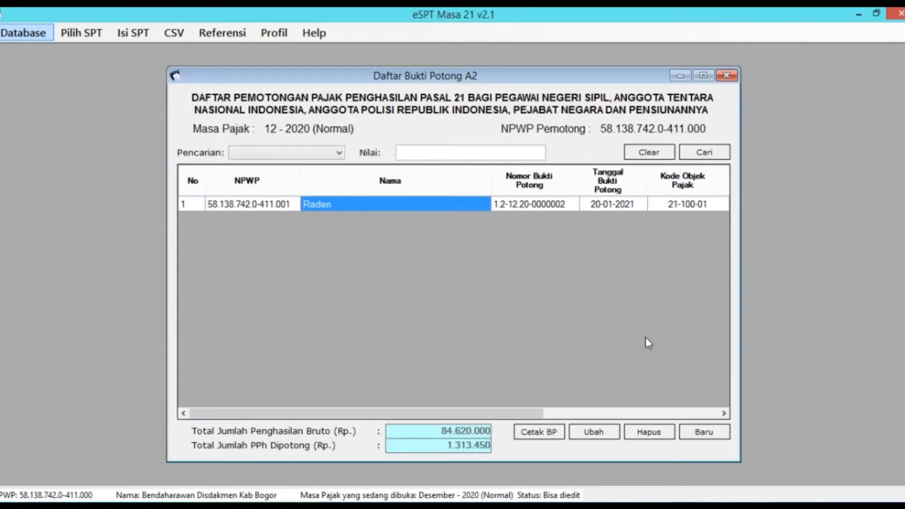
left_click(547, 432)
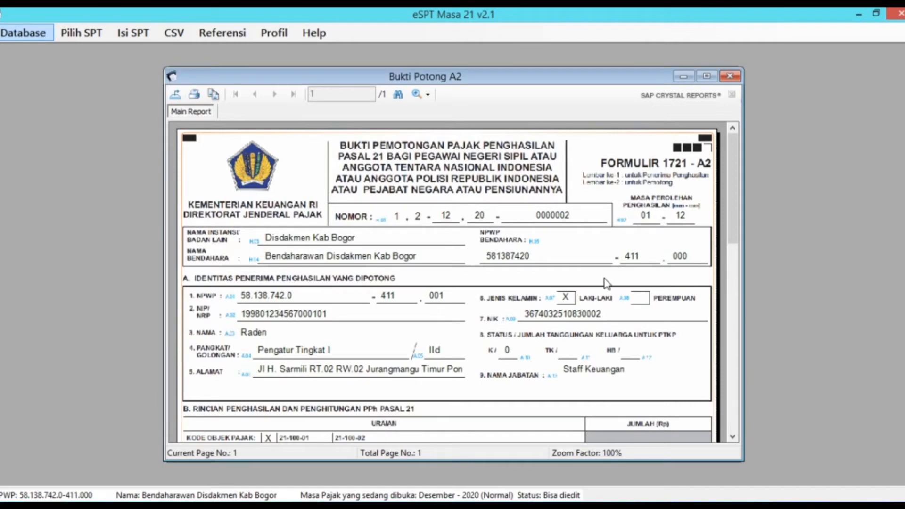
left_click(709, 80)
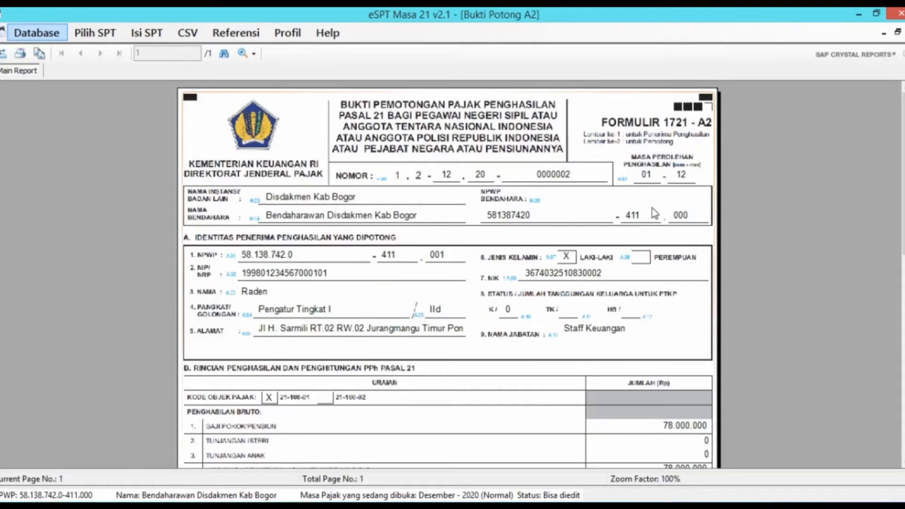
scroll(568, 220, "down", 5)
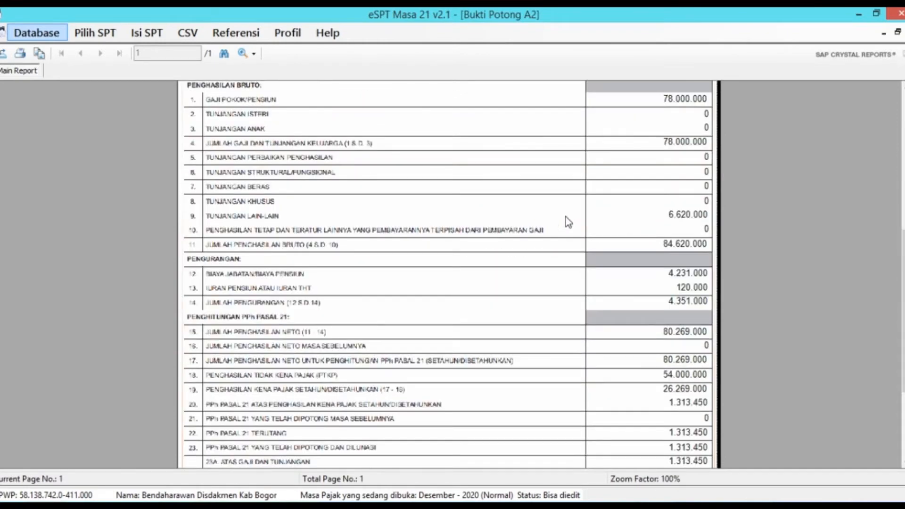
scroll(584, 211, "down", 3)
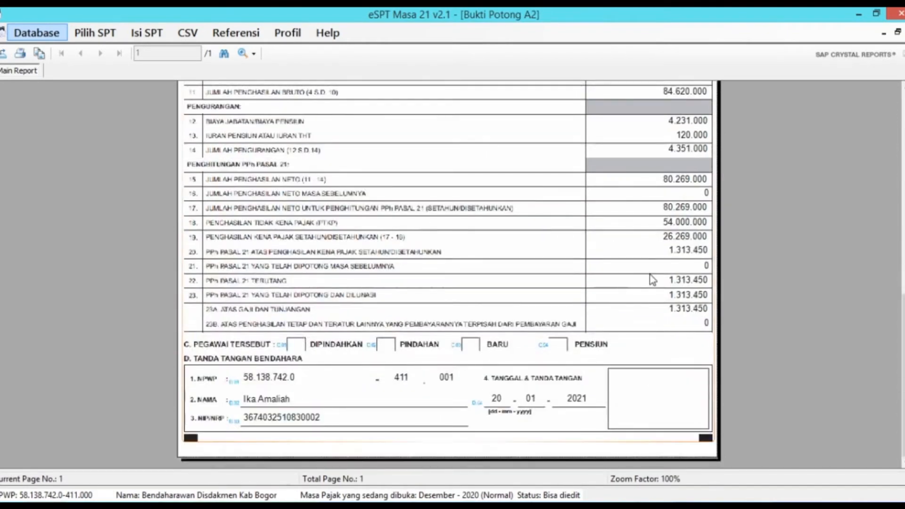
scroll(652, 290, "up", 8)
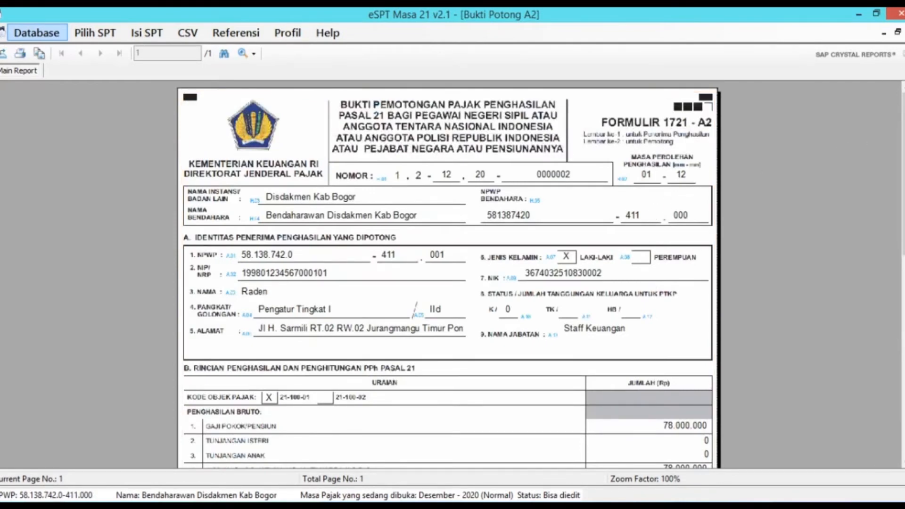
left_click(904, 32)
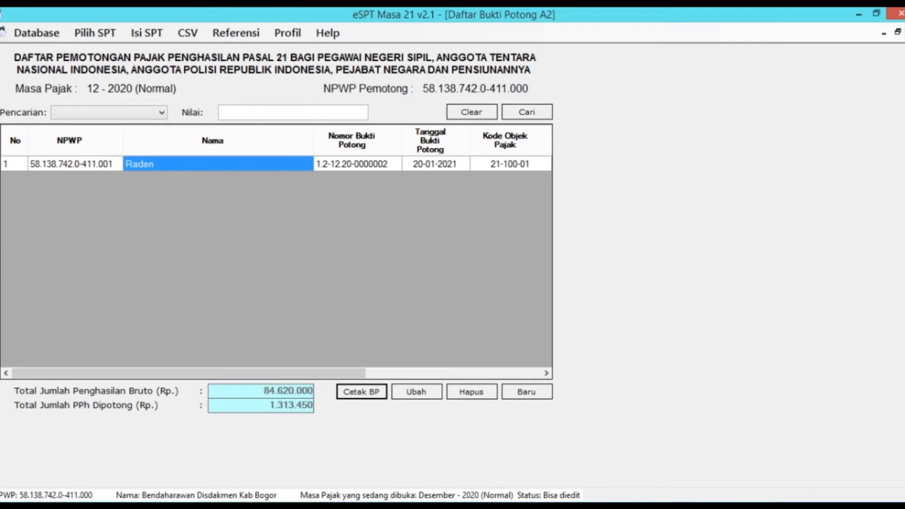
Step: Close the A2 withholding slip list and exit e-SPT Masa PPh 21 v2.1
left_click(904, 33)
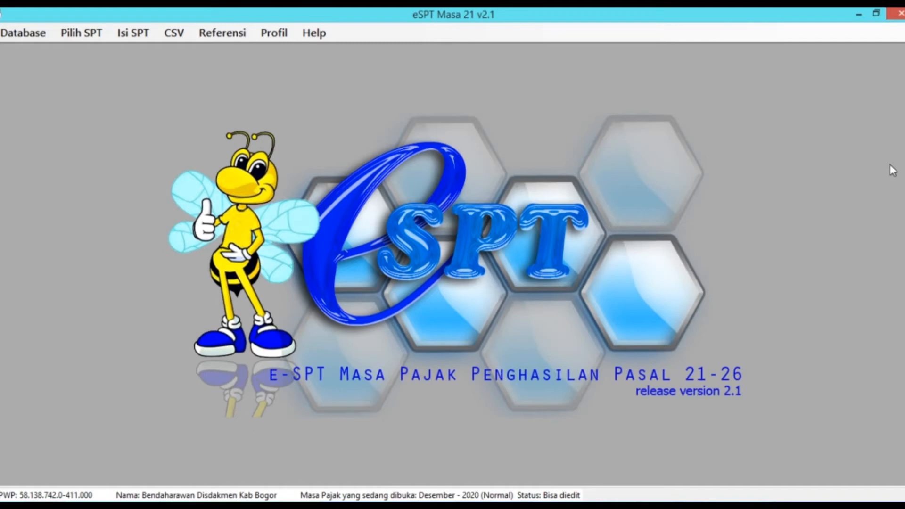
left_click(898, 15)
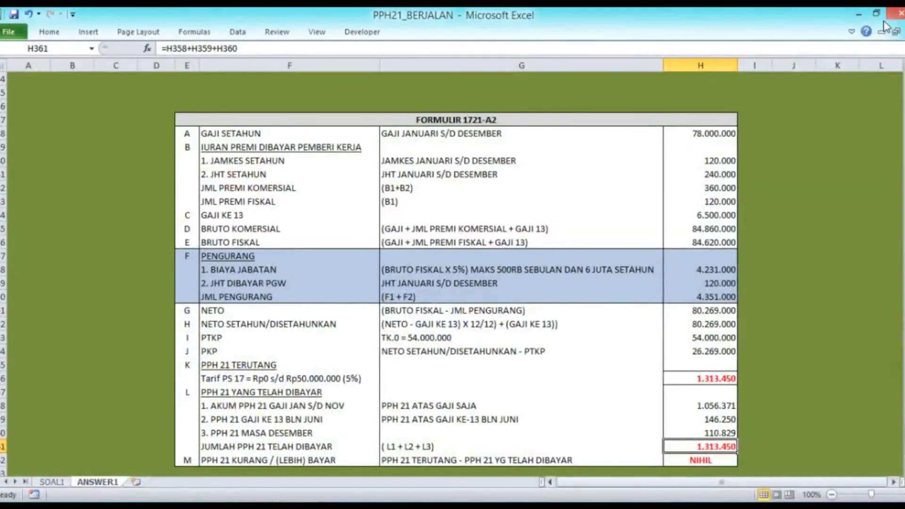
Step: From the desktop's File_Simulasi folder, open the App_Gaji_PPh21_BP_V.RA1.20 workbook
left_click(858, 14)
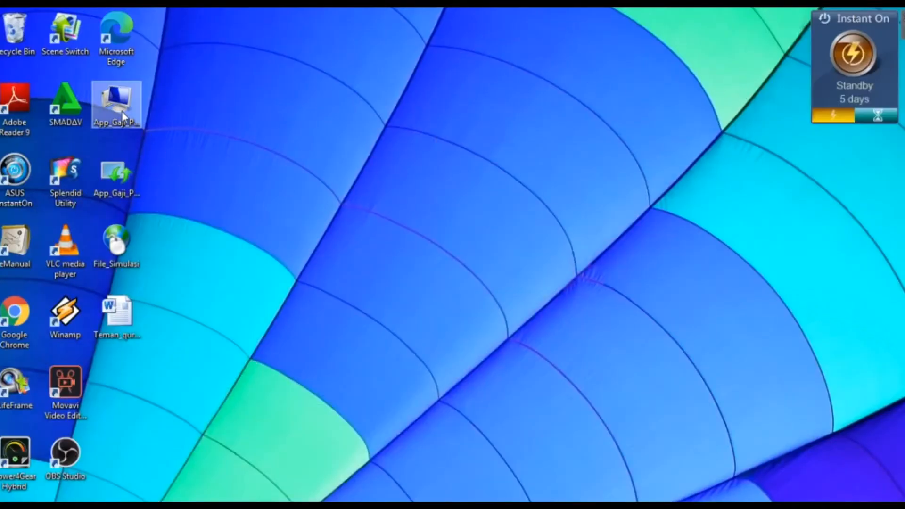
double_click(122, 250)
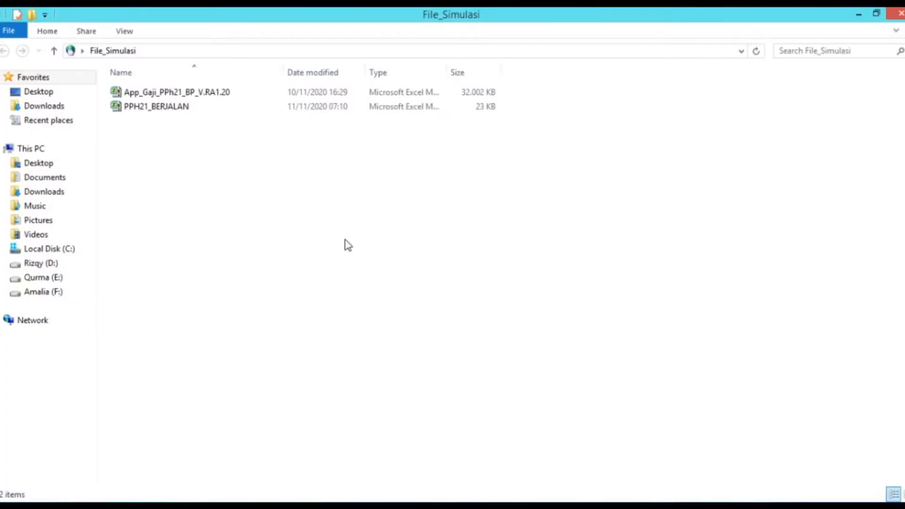
left_click(174, 92)
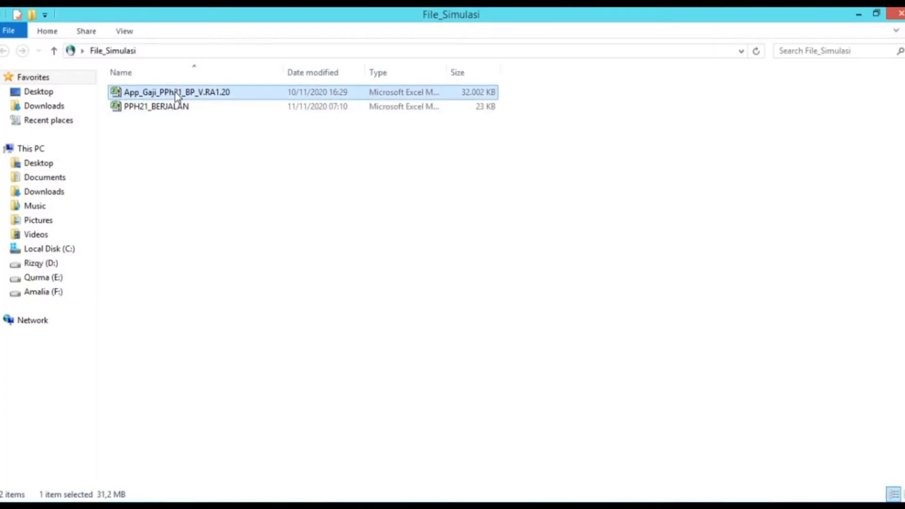
right_click(174, 92)
left_click(244, 98)
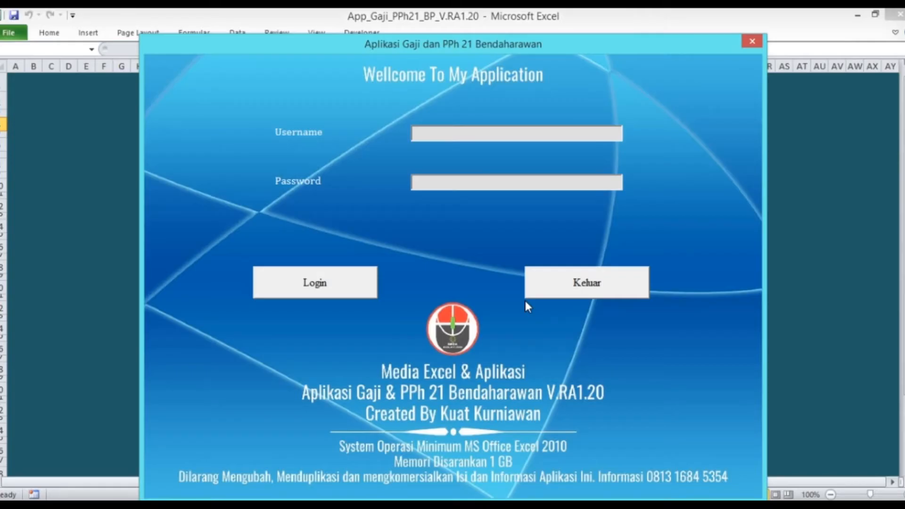
Step: Log in with the application username and password, dismiss the welcome message, and go to Menu Utama
left_click(456, 133)
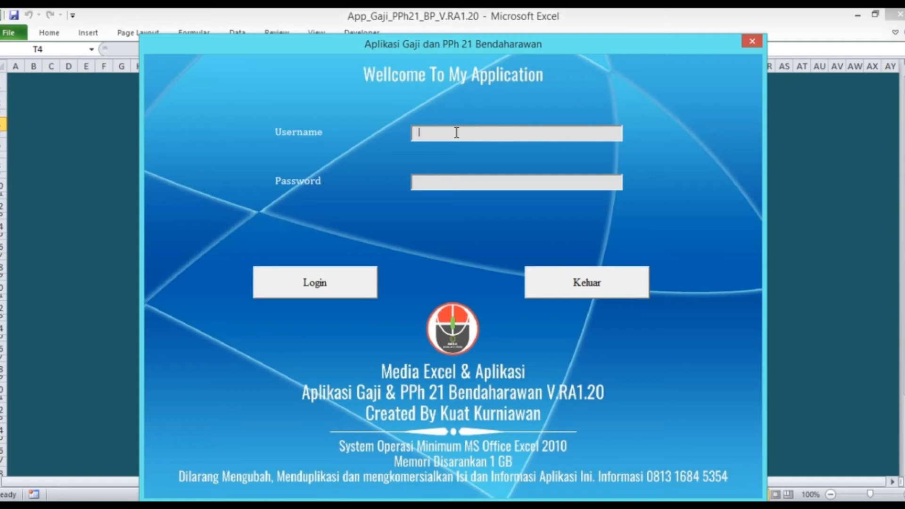
type("use123")
left_click(314, 286)
left_click(492, 302)
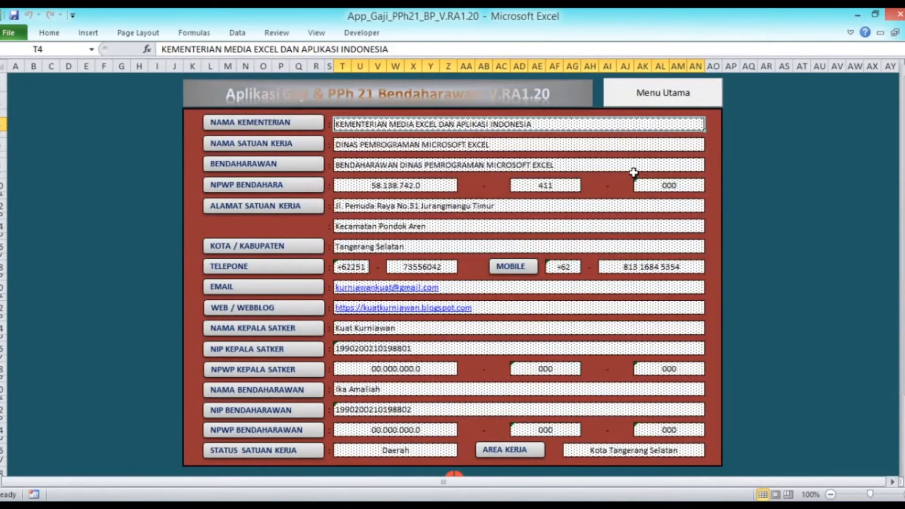
left_click(658, 96)
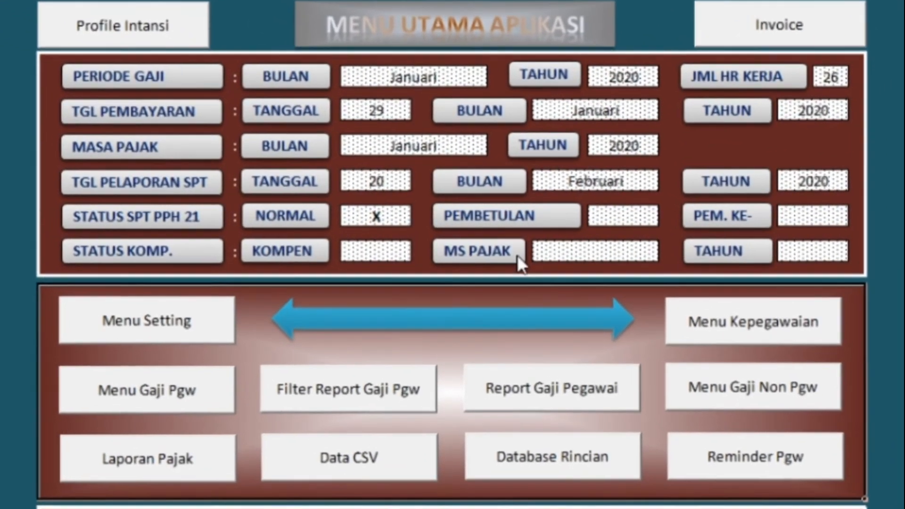
Step: Keep Januari as both payroll period and payment month, then go to Menu Kepegawaian
left_click(438, 78)
left_click(497, 75)
left_click(490, 94)
left_click(588, 123)
left_click(669, 111)
left_click(672, 126)
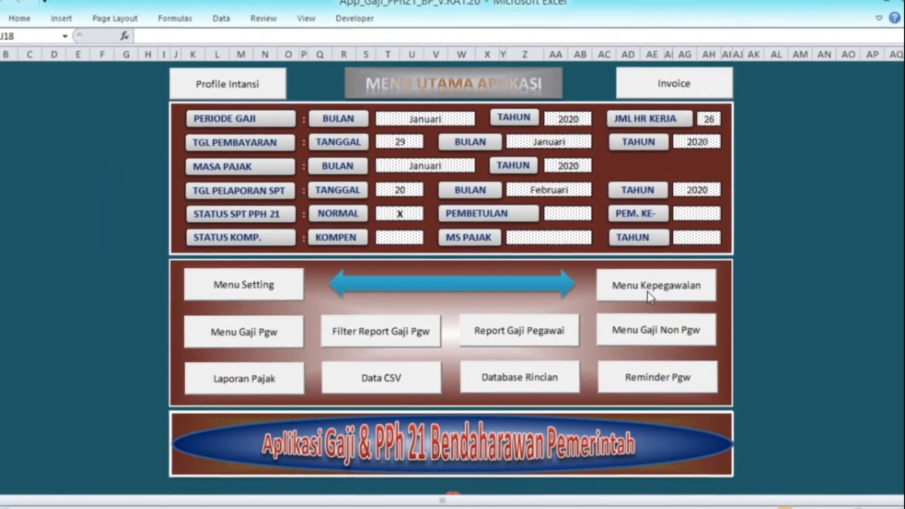
left_click(708, 323)
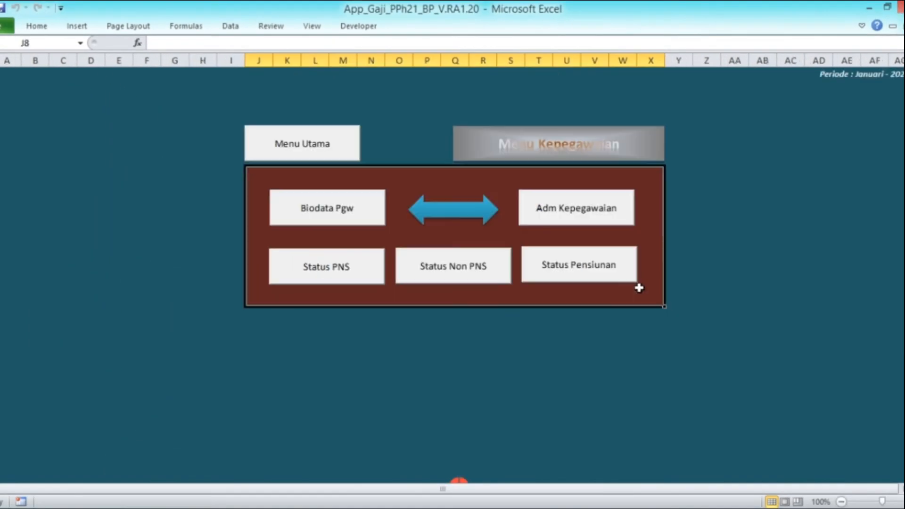
Step: On the Biodata Pgw sheet, enter the employee's name, KTP number, gender M and status S
left_click(345, 209)
left_click(117, 146)
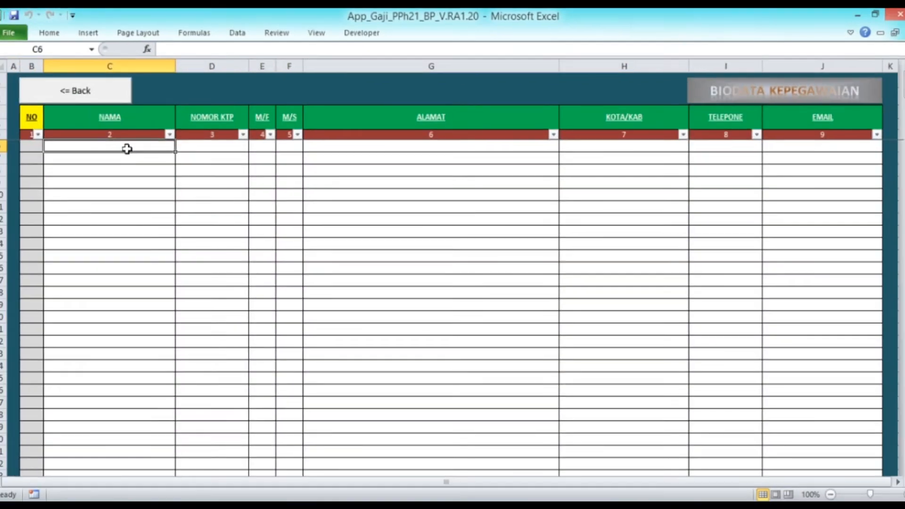
type("Rade")
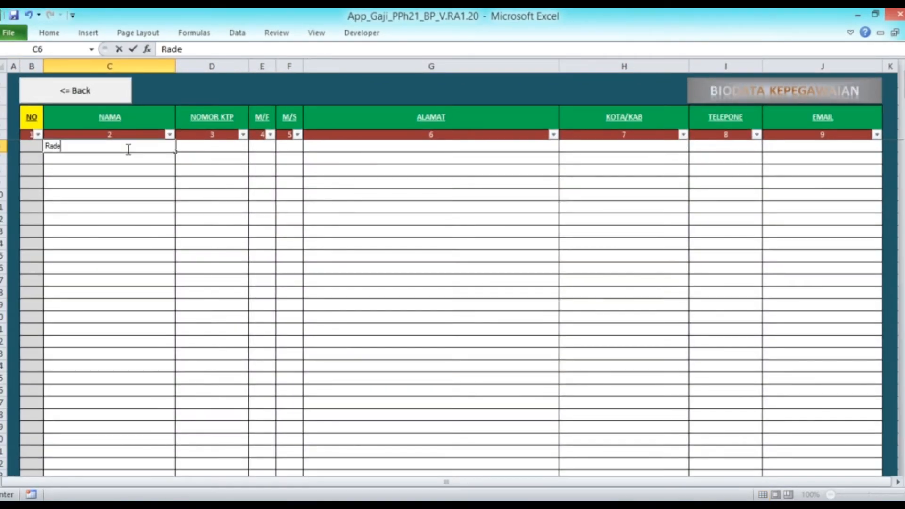
type("n")
key("Tab")
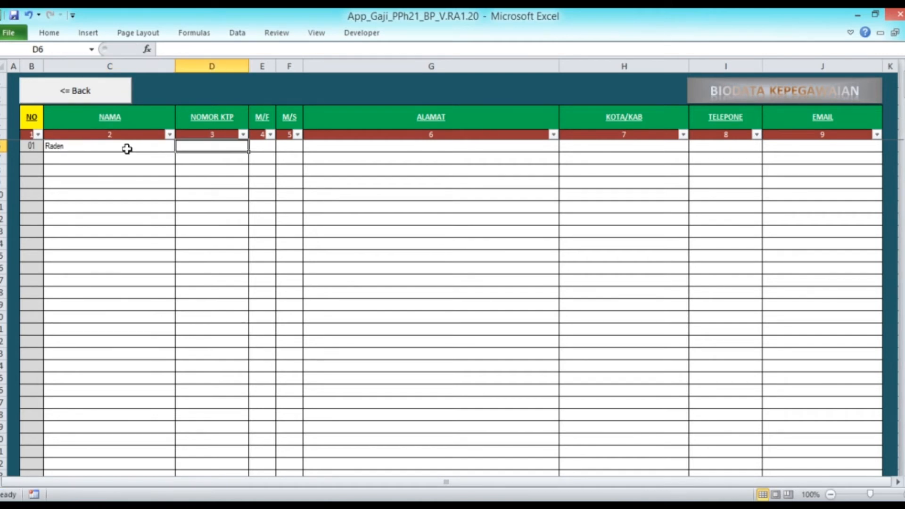
type("'")
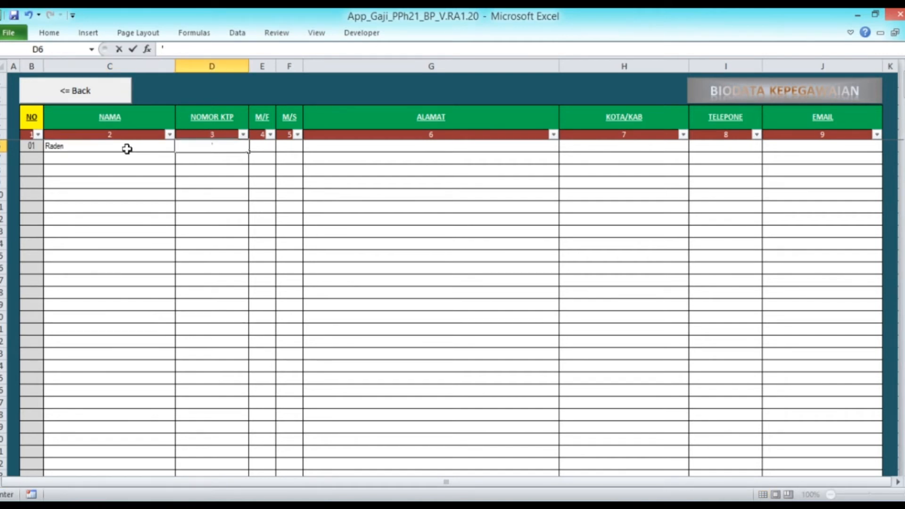
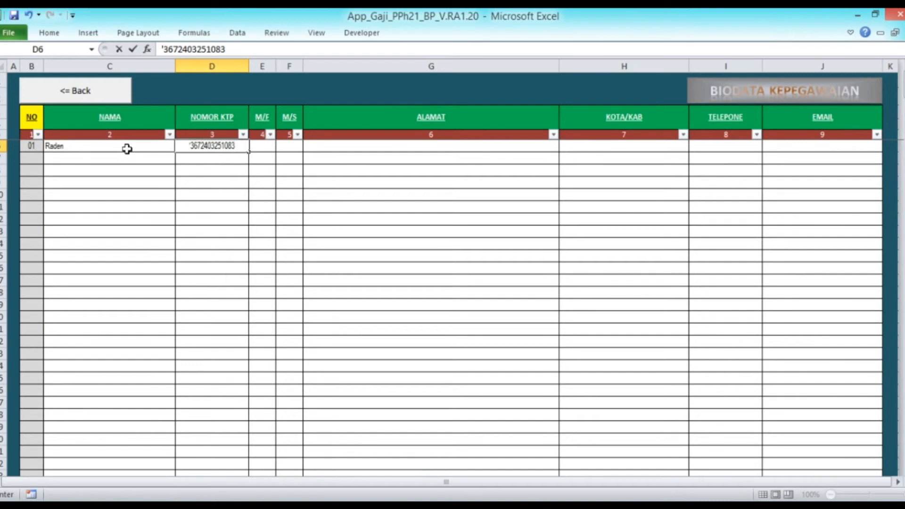
key("Return")
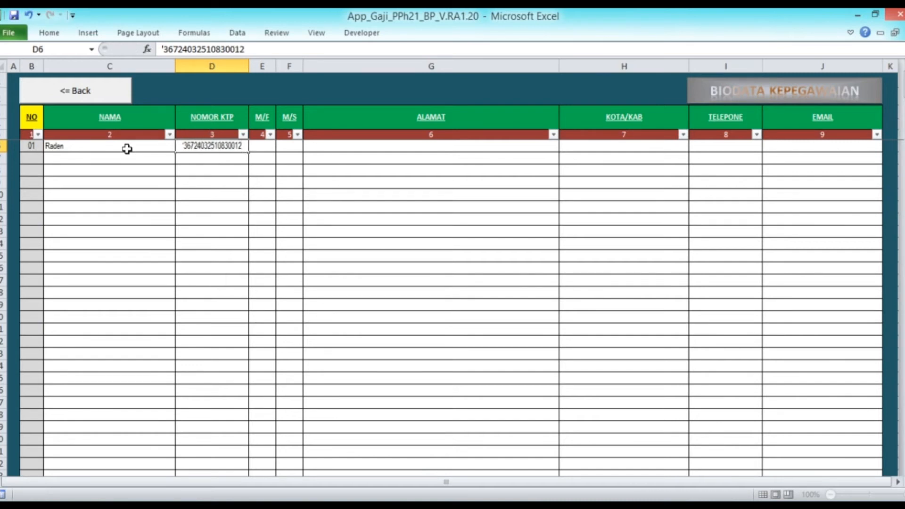
key("Tab")
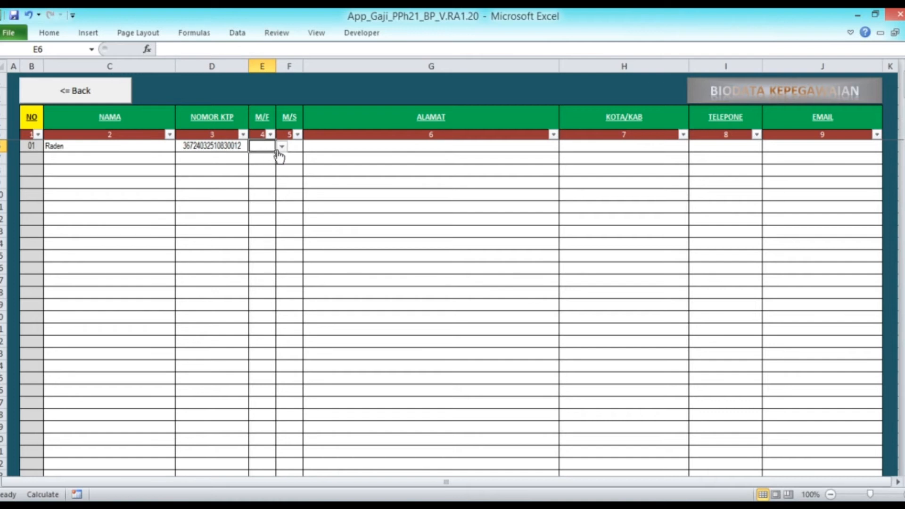
left_click(282, 146)
left_click(279, 157)
left_click(296, 148)
left_click(309, 147)
left_click(307, 166)
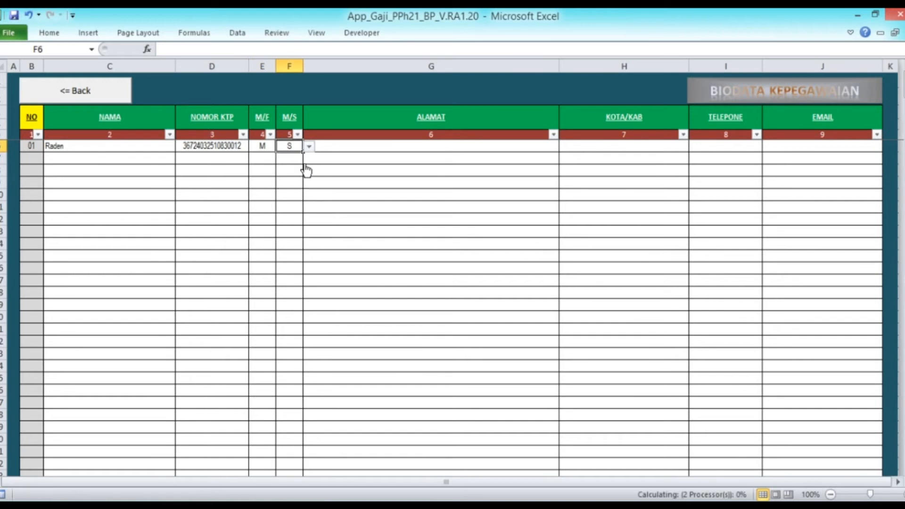
Step: Fill in the employee's street address, city, phone number and e-mail, then return to the staffing menu
left_click(426, 144)
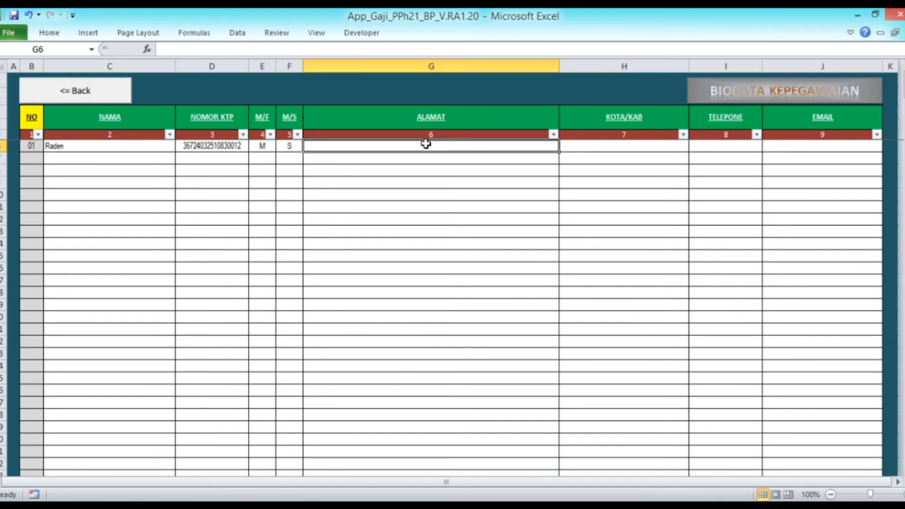
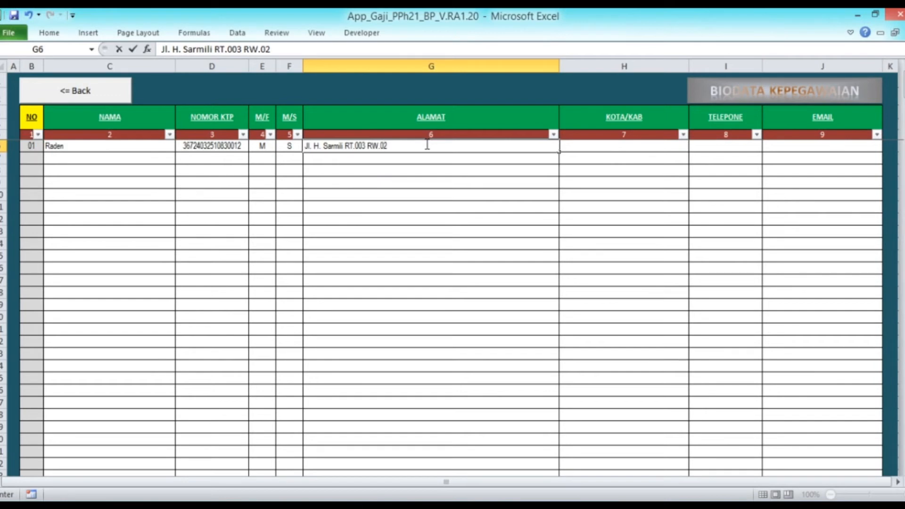
key("Return")
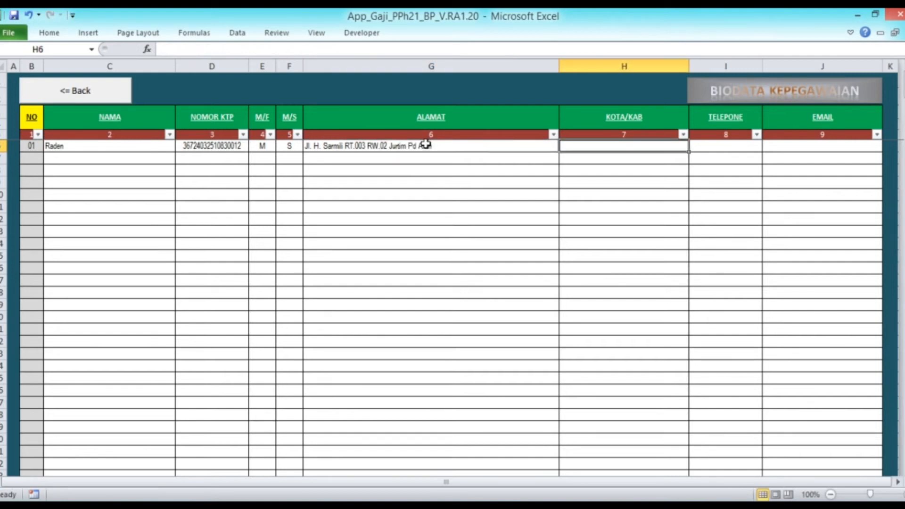
type("Tantera")
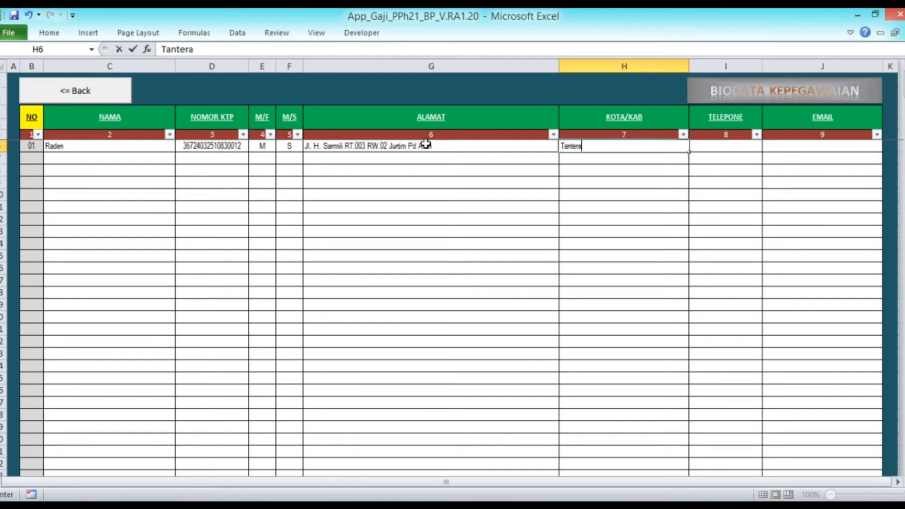
key("BackSpace")
key("BackSpace")
key("BackSpace")
key("BackSpace")
type("gerang Selatan")
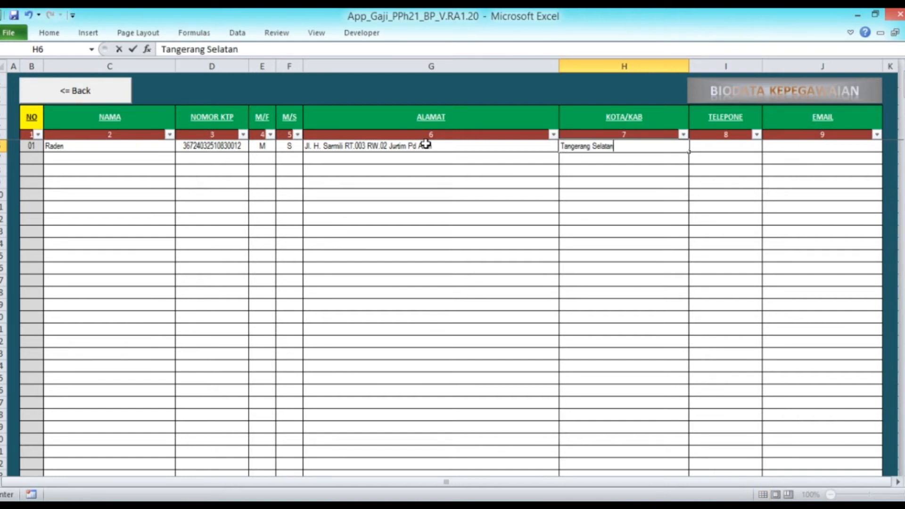
key("Tab")
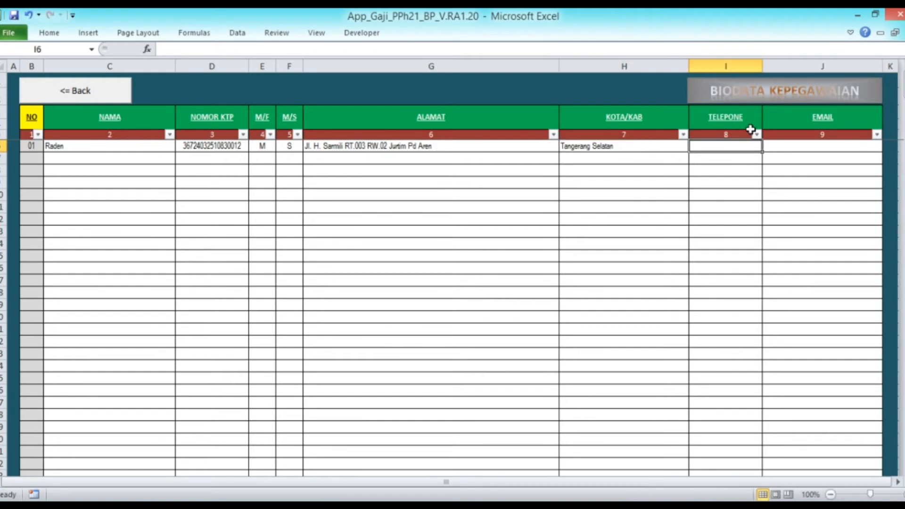
type("'")
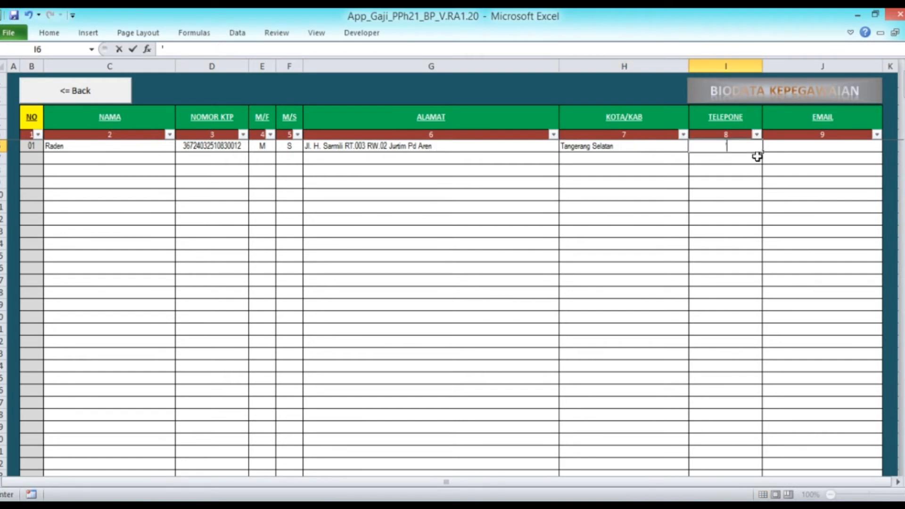
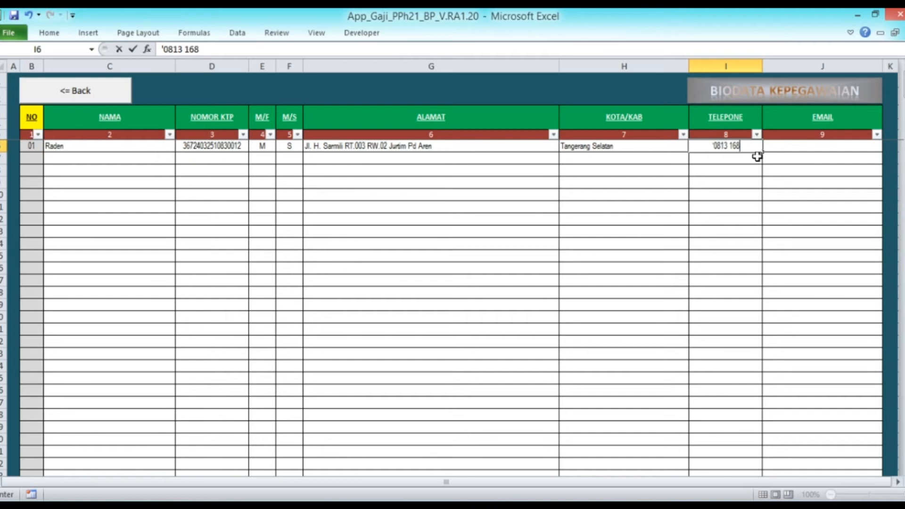
key("Return")
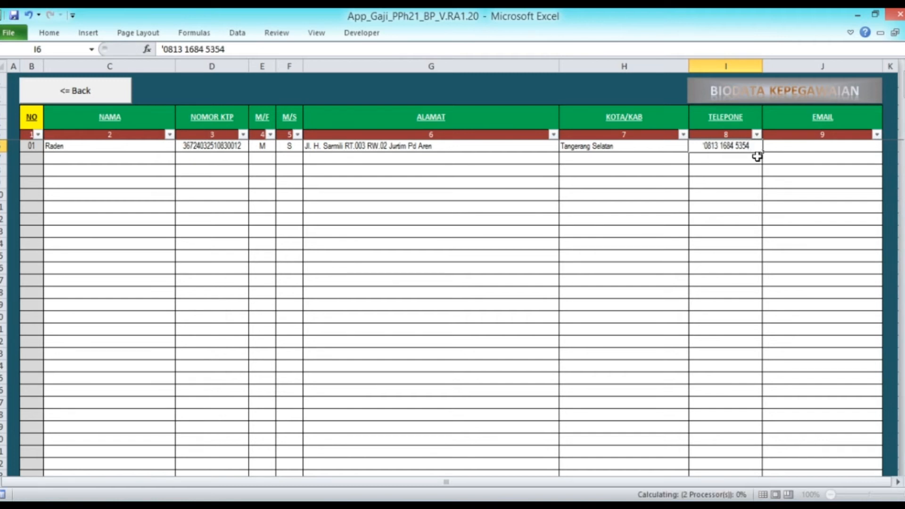
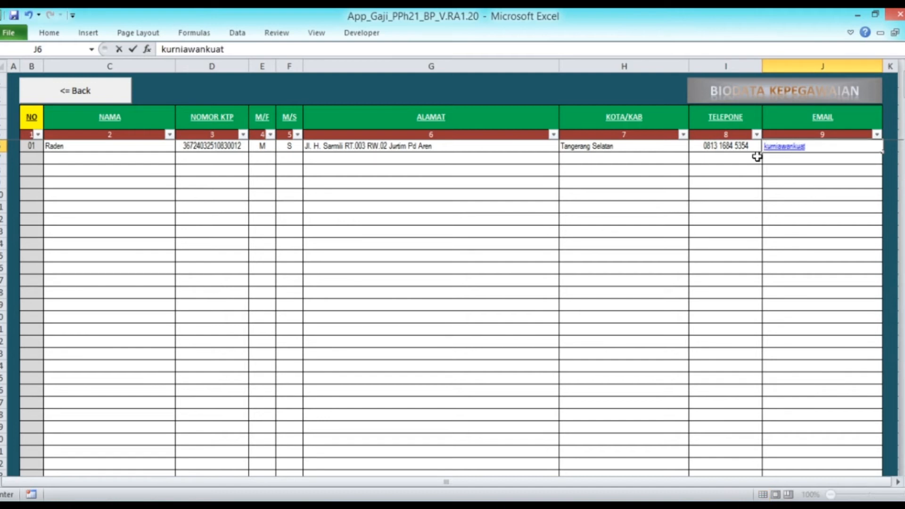
key("Return")
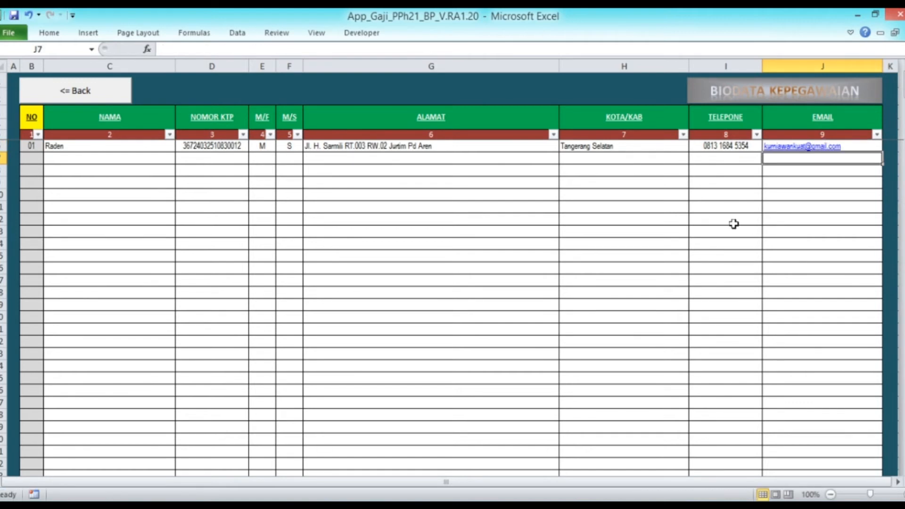
left_click(32, 117)
Step: On the Adm Kepegawaian sheet, set the join date to 01/01/2020 and employee type PNS
left_click(63, 94)
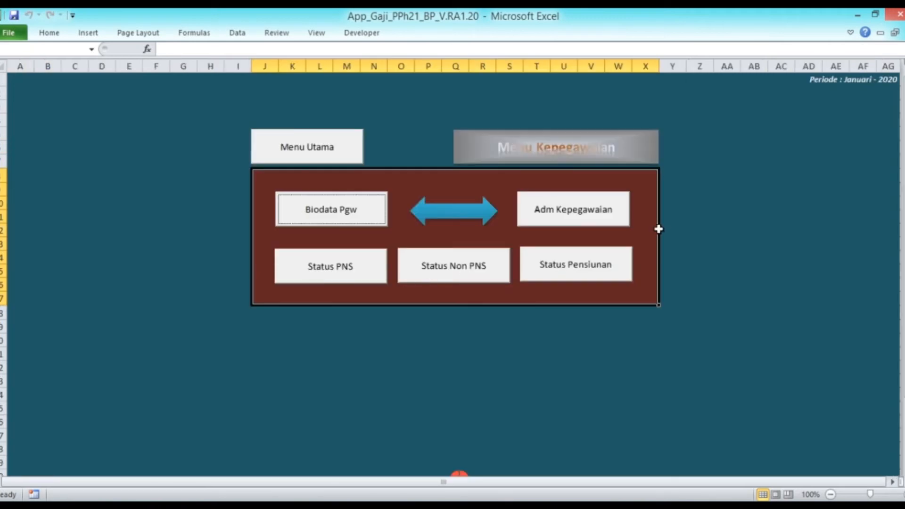
left_click(601, 218)
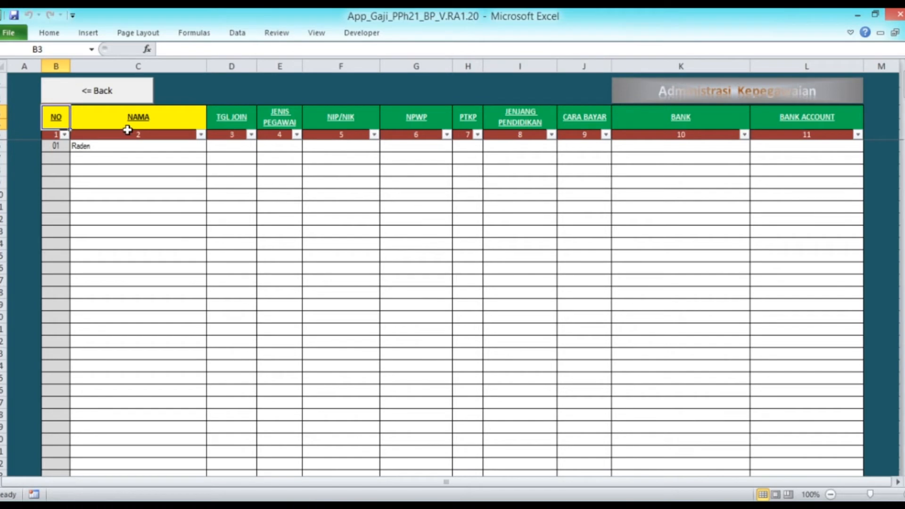
left_click(238, 147)
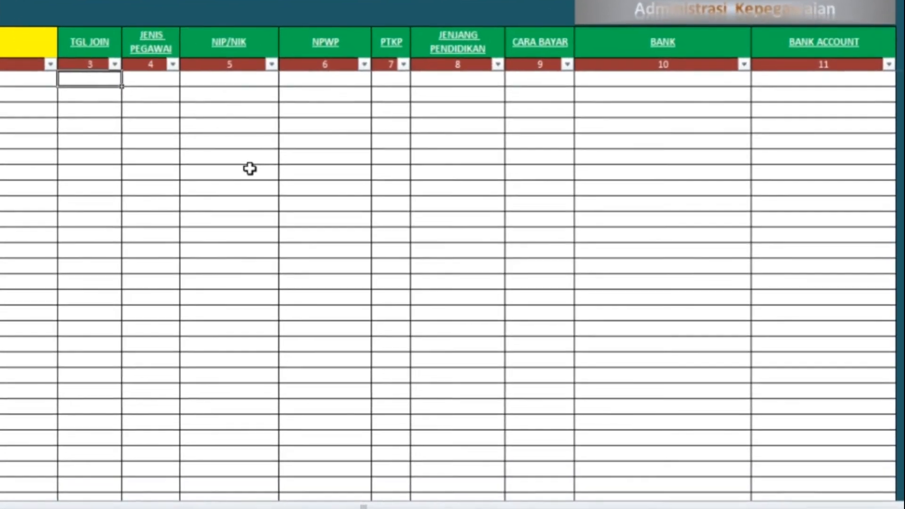
type("1'01")
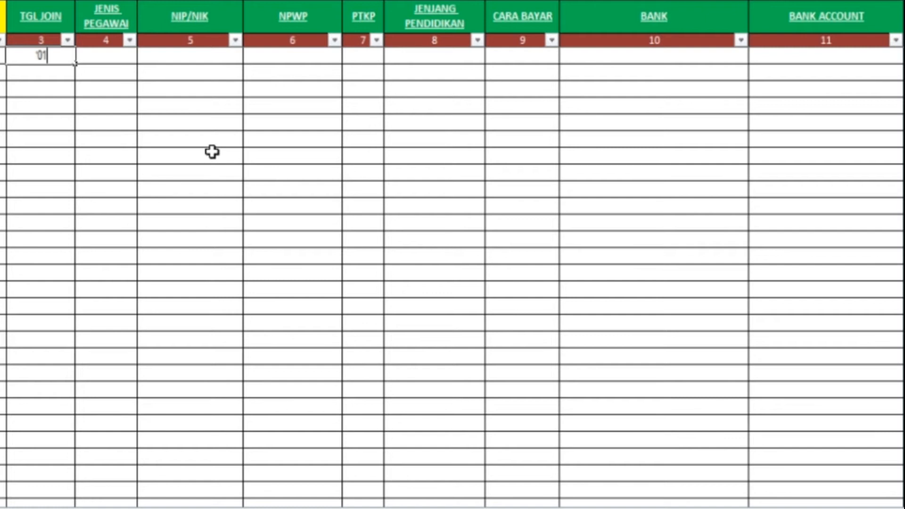
type("/01/2020")
key("Tab")
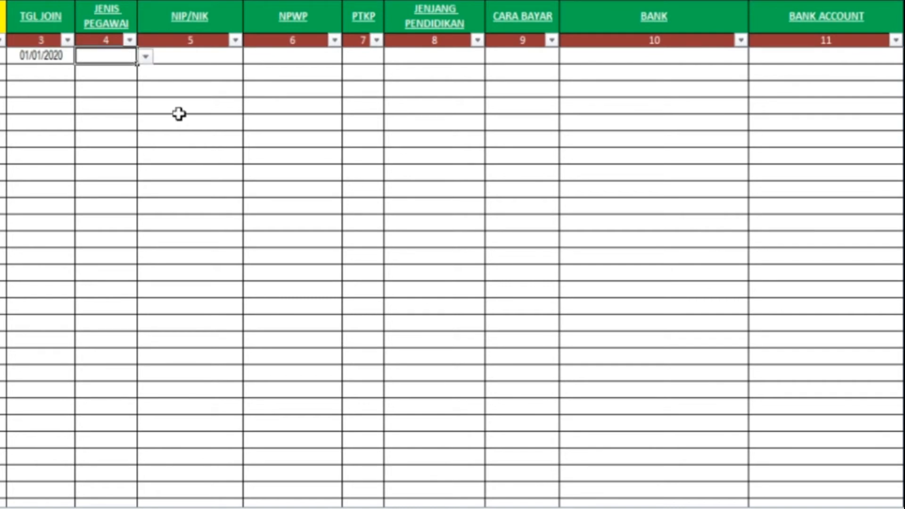
left_click(144, 57)
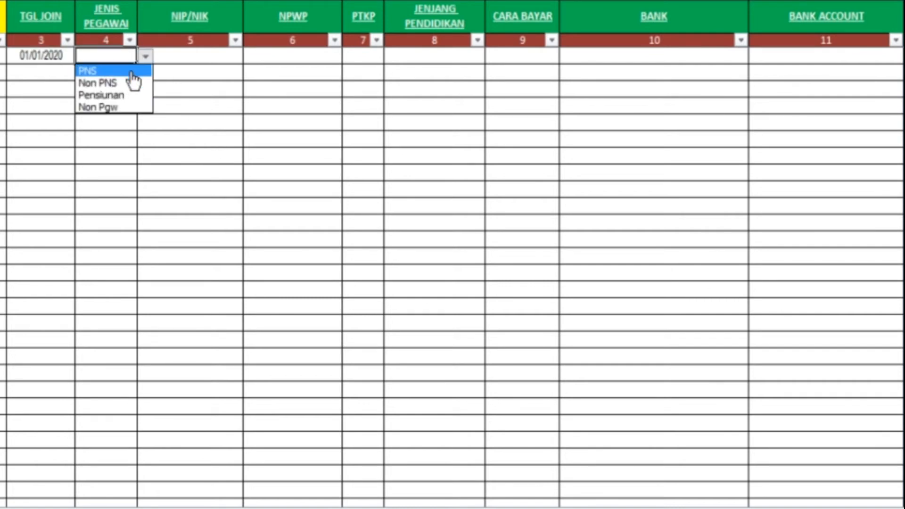
left_click(133, 70)
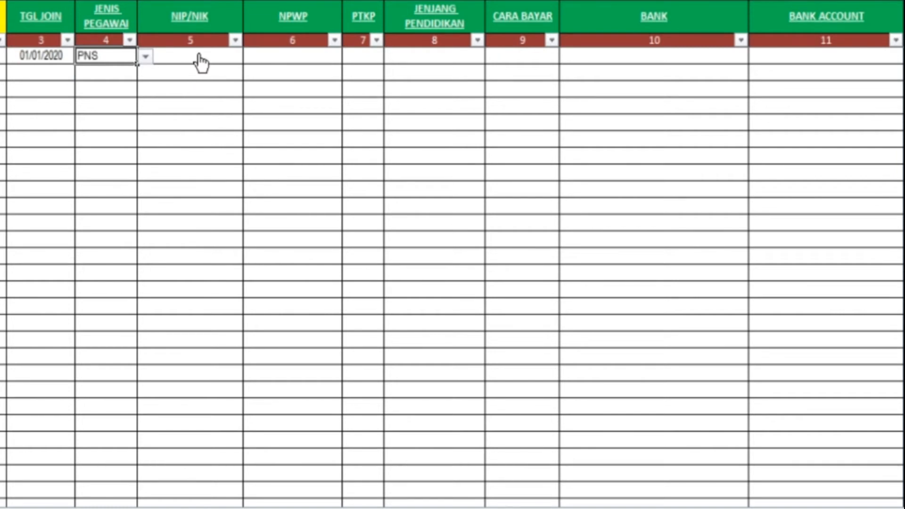
Step: Enter the employee's NIP/NIK number and NPWP number
left_click(199, 57)
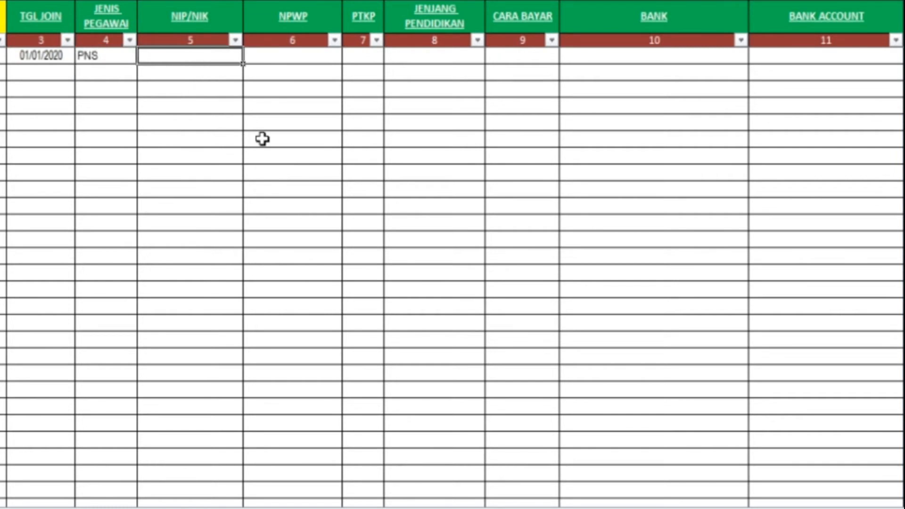
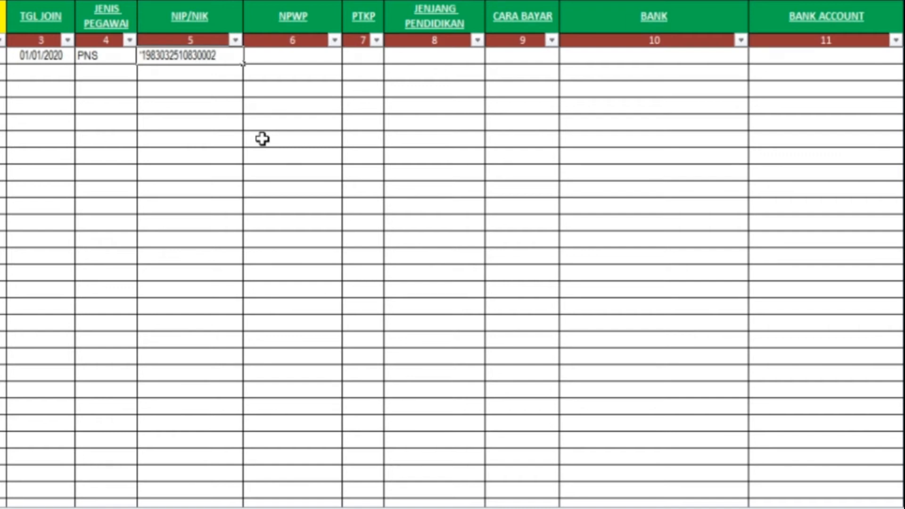
key("ctrl+Return")
key("Tab")
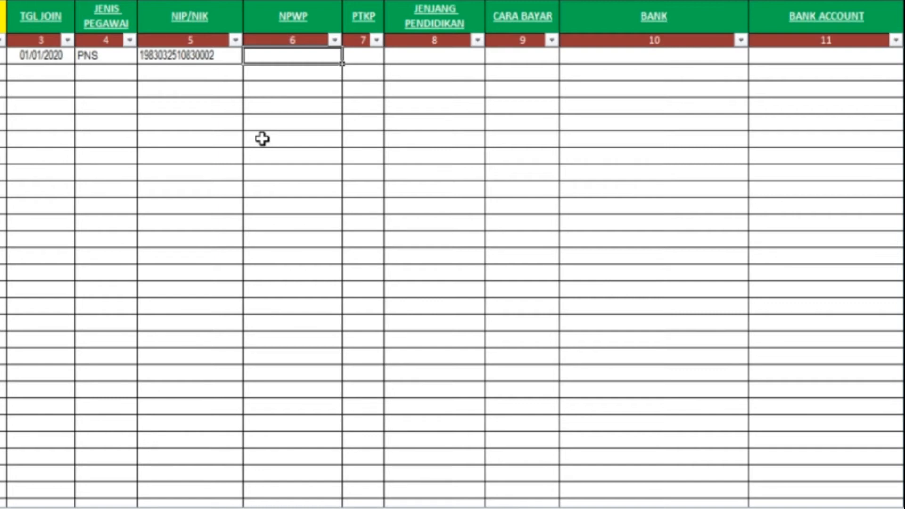
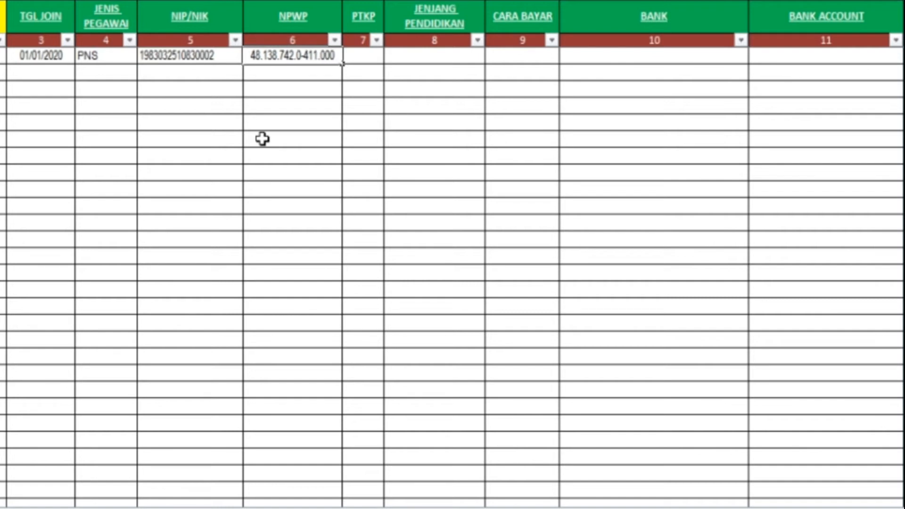
key("Tab")
Step: Set the PTKP status to TK/0 and education level to S1
left_click(392, 56)
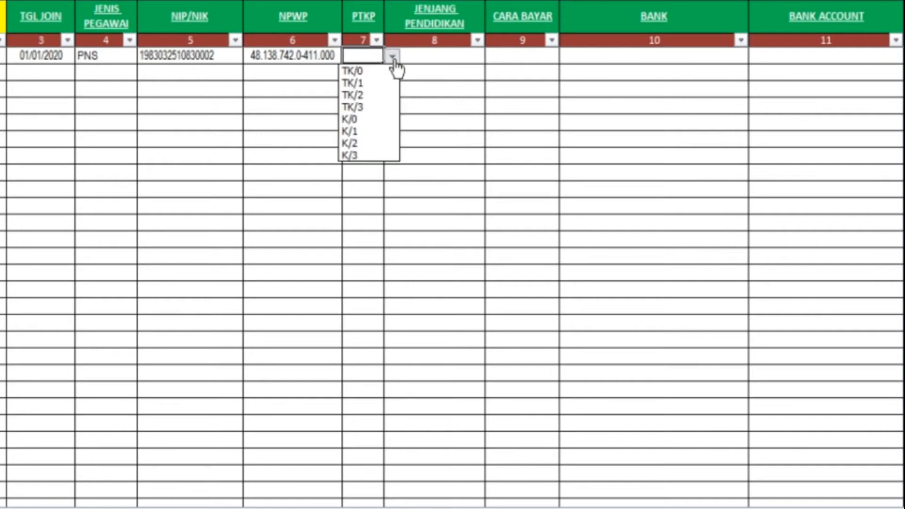
left_click(388, 72)
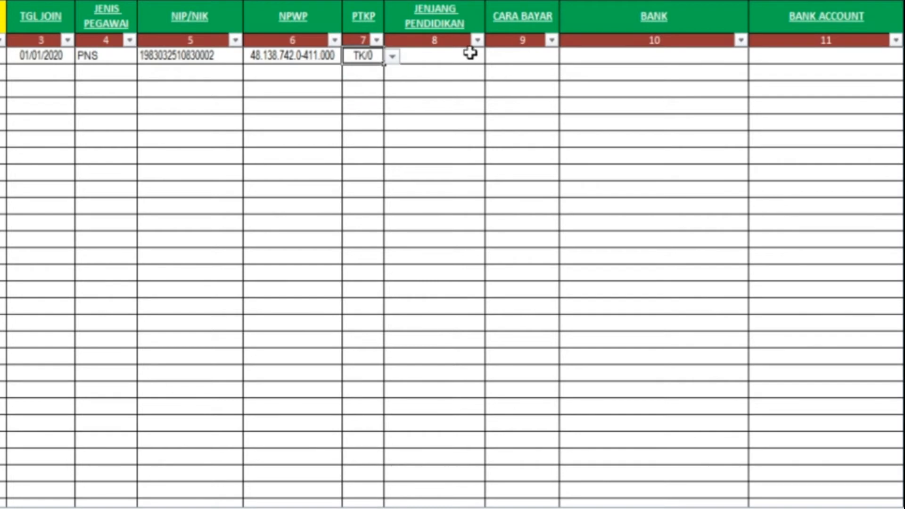
key("Tab")
left_click(493, 56)
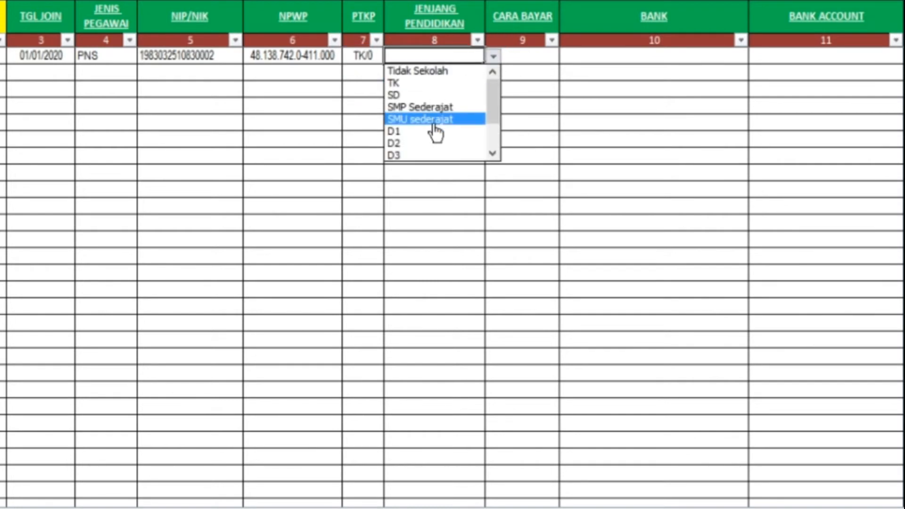
left_click(493, 153)
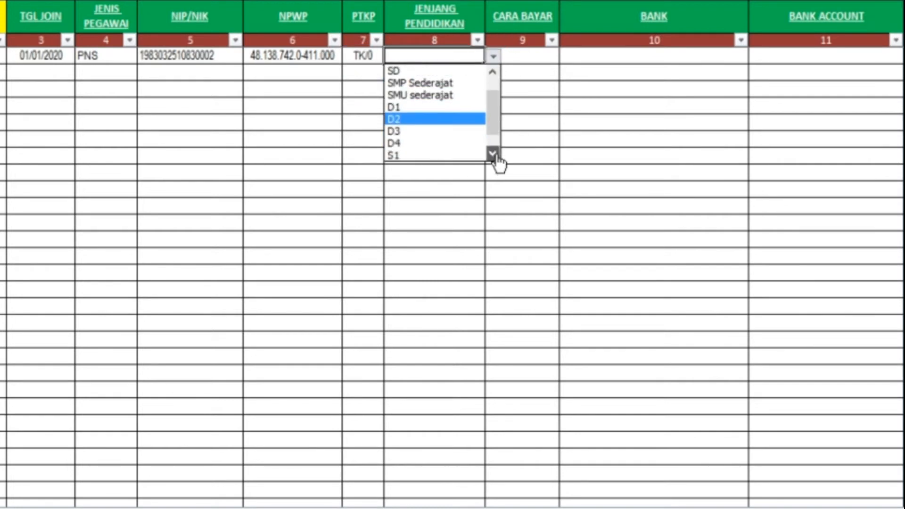
left_click(493, 154)
left_click(432, 146)
Step: Set payment method to Transfer, bank to Mandiri, and enter the bank account number
left_click(522, 58)
left_click(567, 57)
left_click(551, 69)
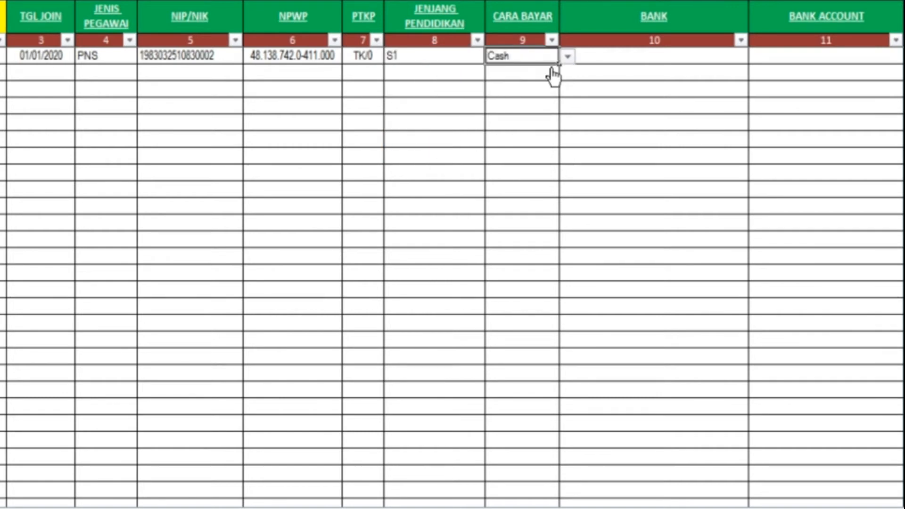
left_click(568, 57)
left_click(542, 70)
left_click(568, 56)
left_click(558, 84)
left_click(617, 57)
type("Mandiri")
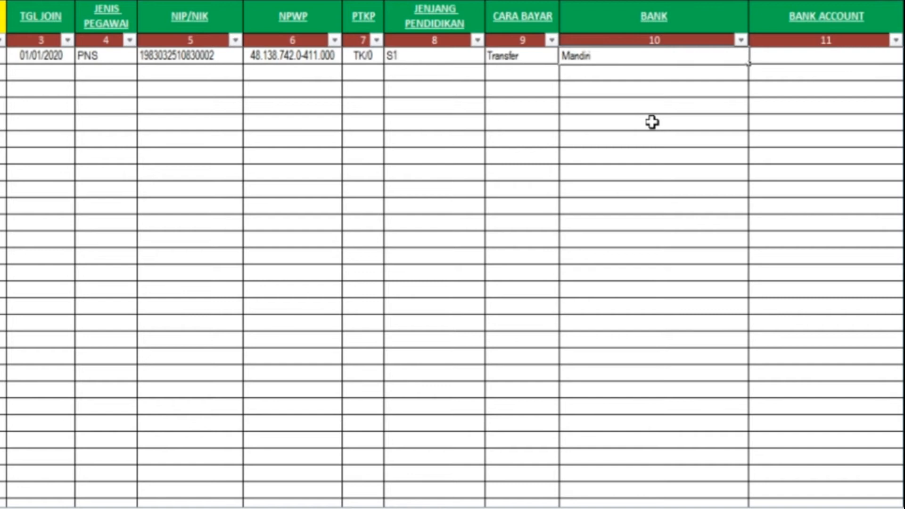
key("Tab")
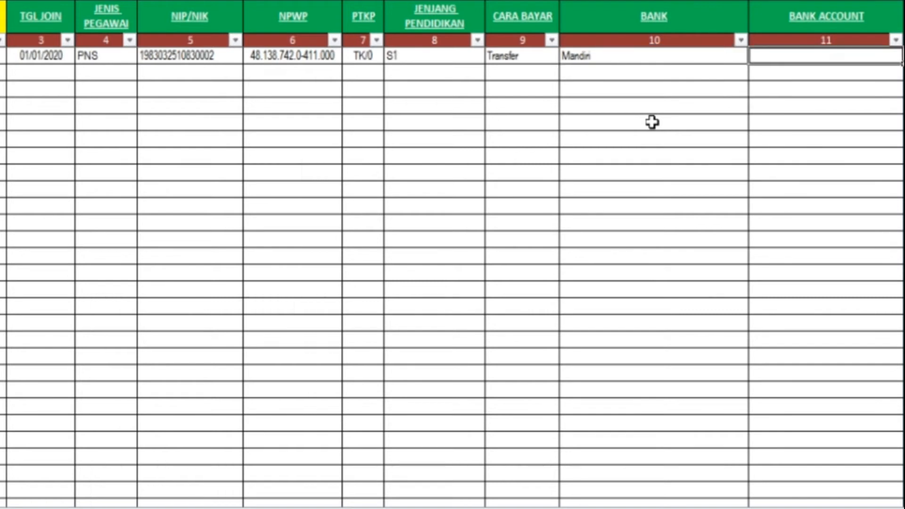
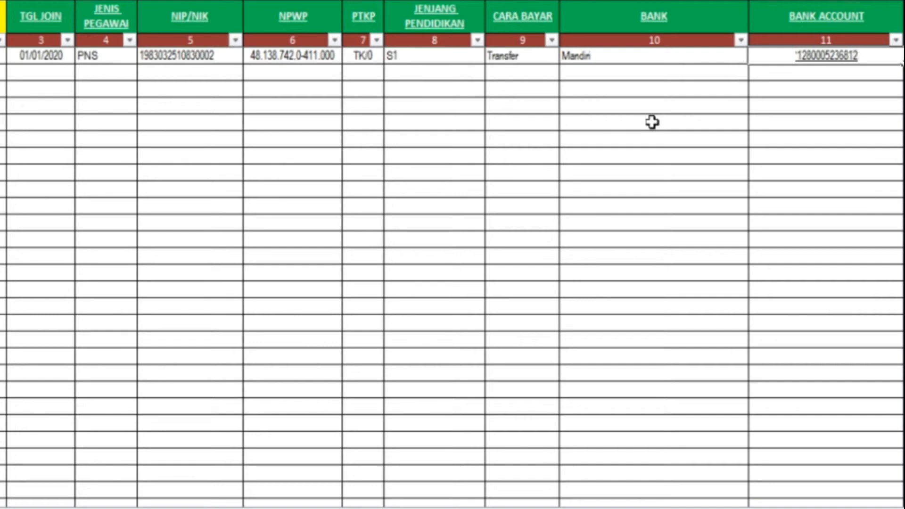
key("Return")
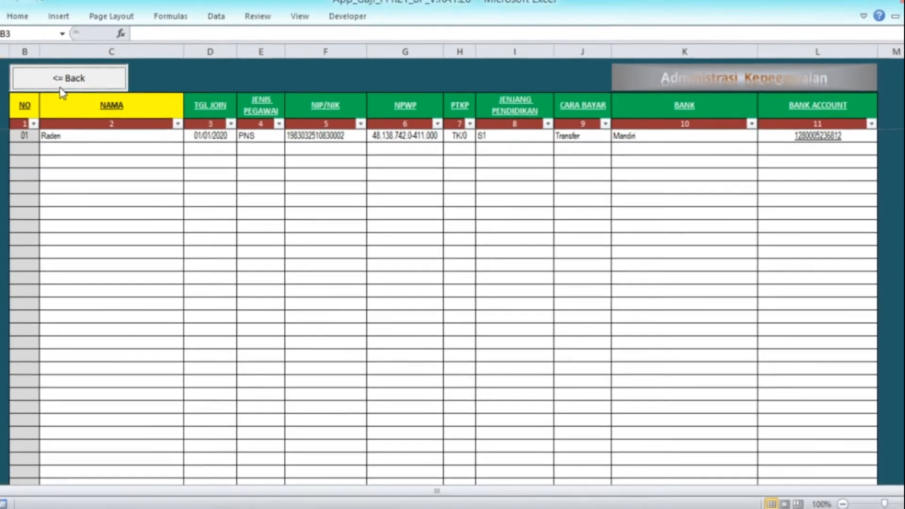
Step: In the PNS data table, set the appointment month to 02/1998
left_click(10, 26)
left_click(304, 279)
left_click(285, 143)
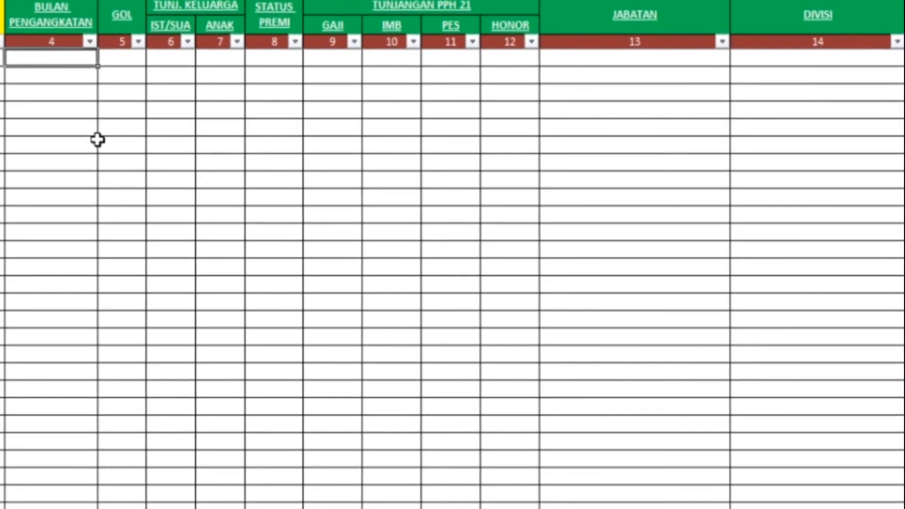
key("F2")
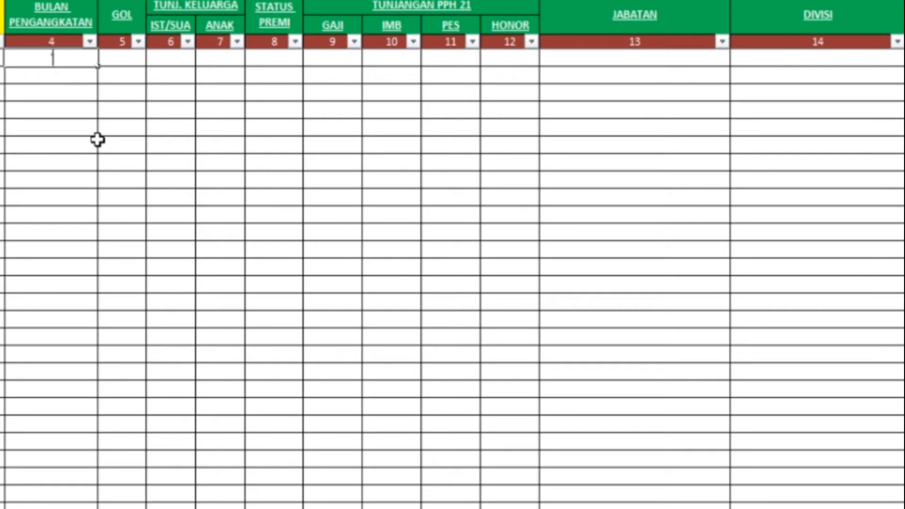
type("'02/2")
key("BackSpace")
type("1998")
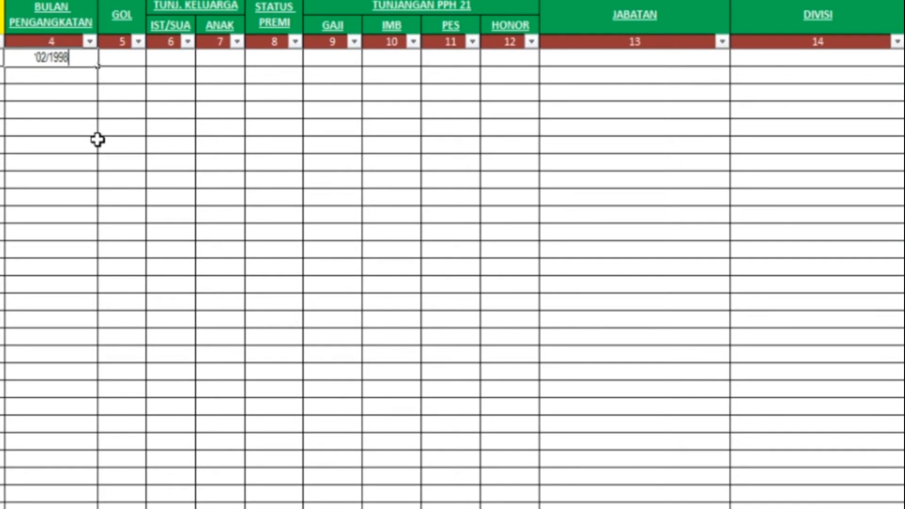
key("ctrl+Return")
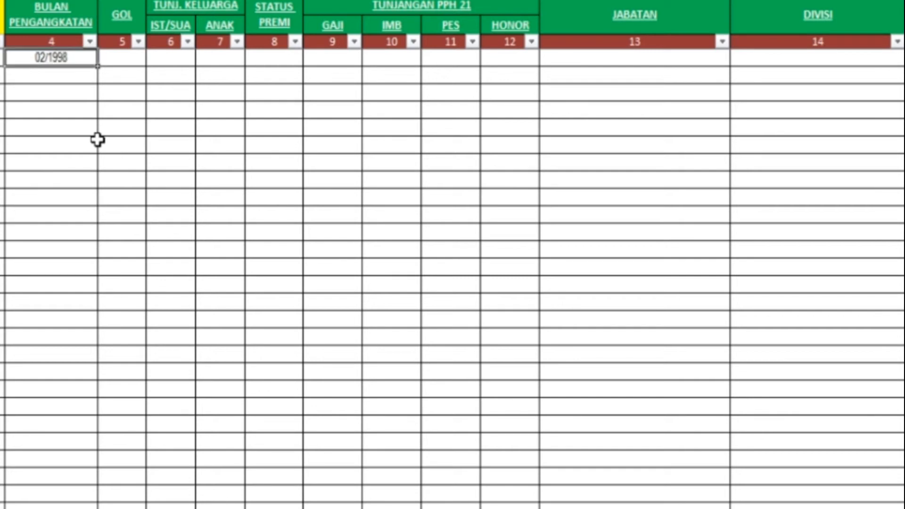
key("Tab")
Step: Set the grade to II/d and STATUS PREMI to GP, leaving allowances unchanged
left_click(153, 58)
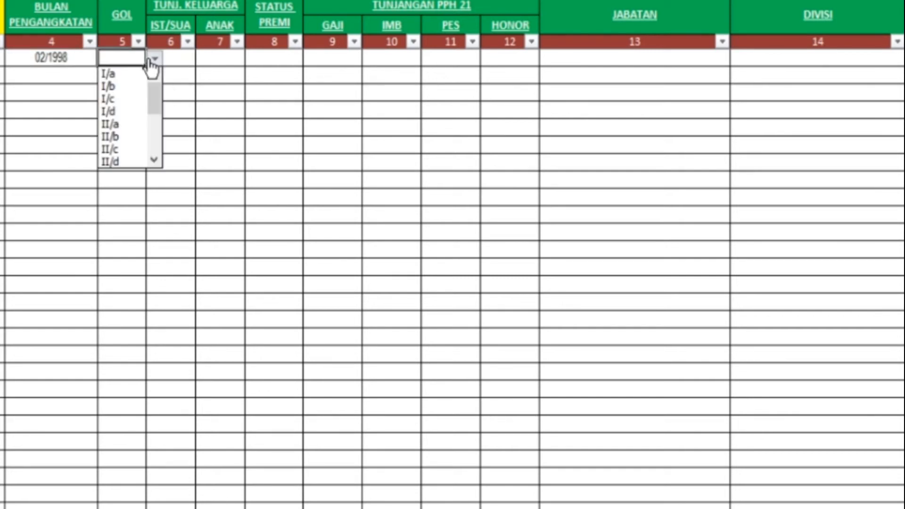
left_click(124, 161)
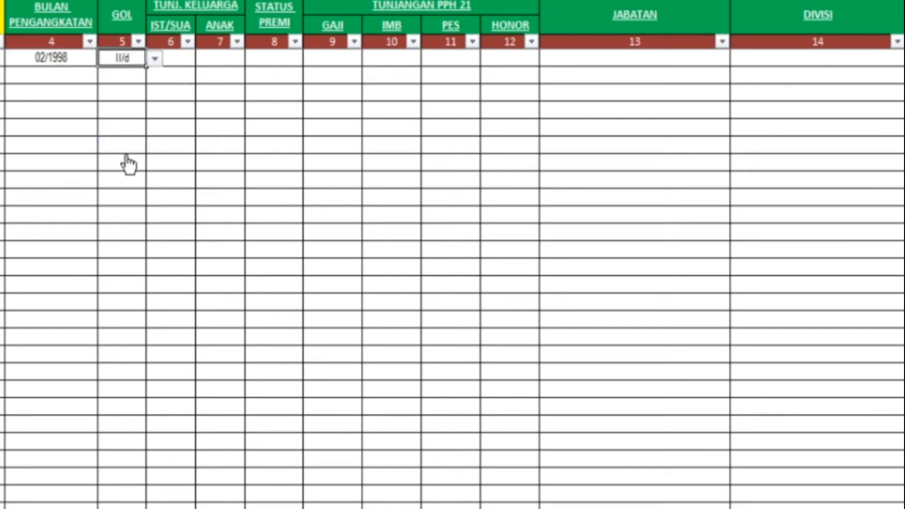
left_click(180, 58)
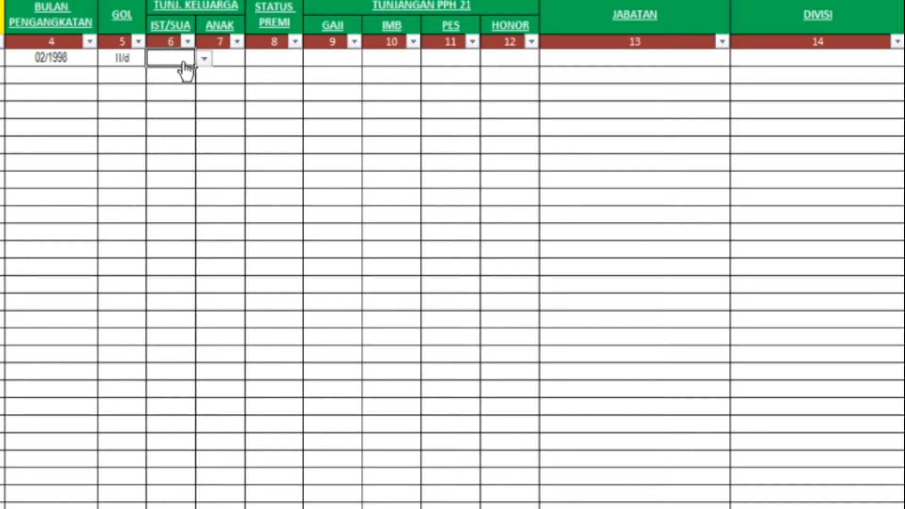
left_click(202, 59)
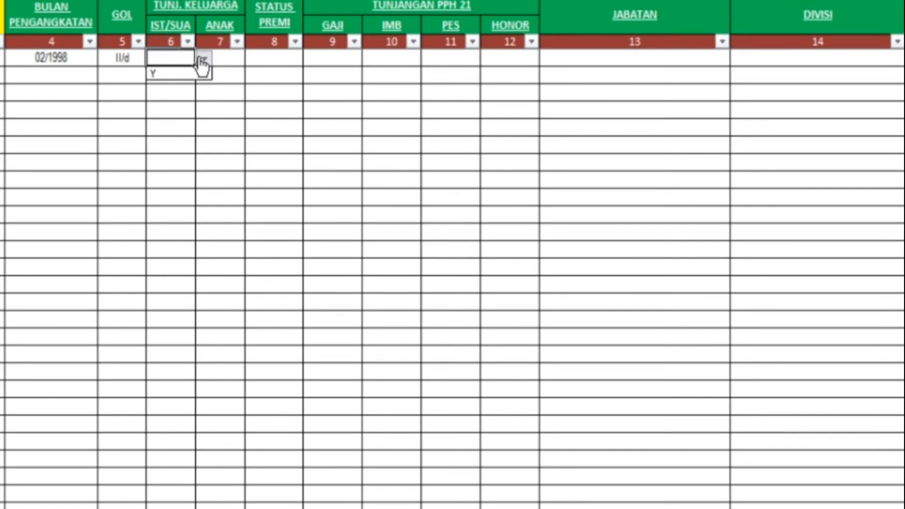
key("Escape")
left_click(290, 64)
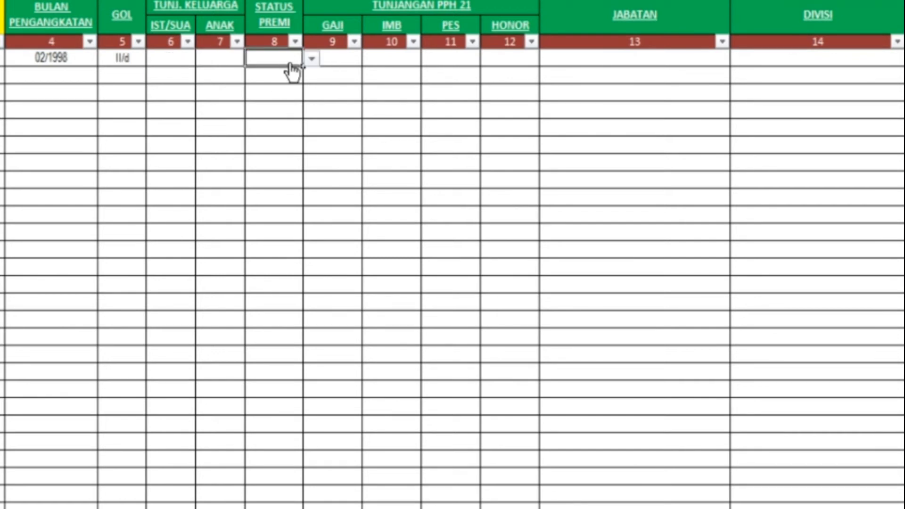
left_click(312, 59)
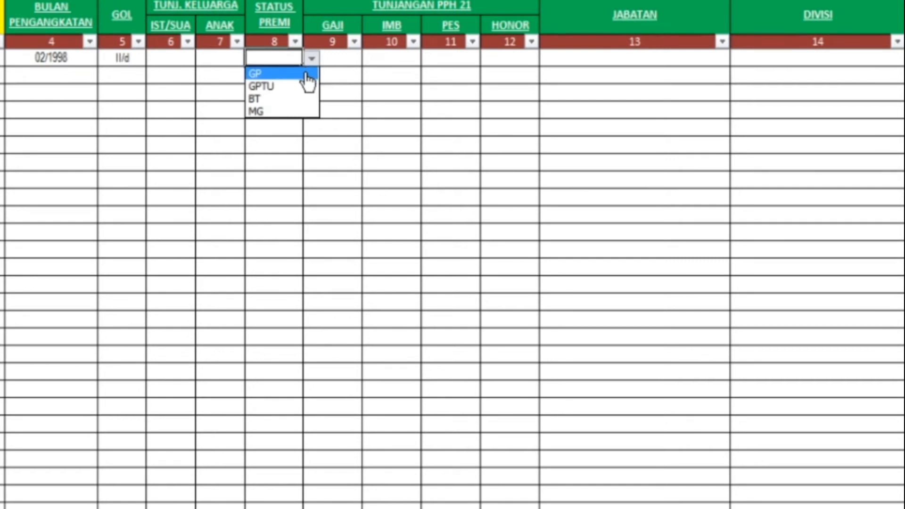
left_click(309, 75)
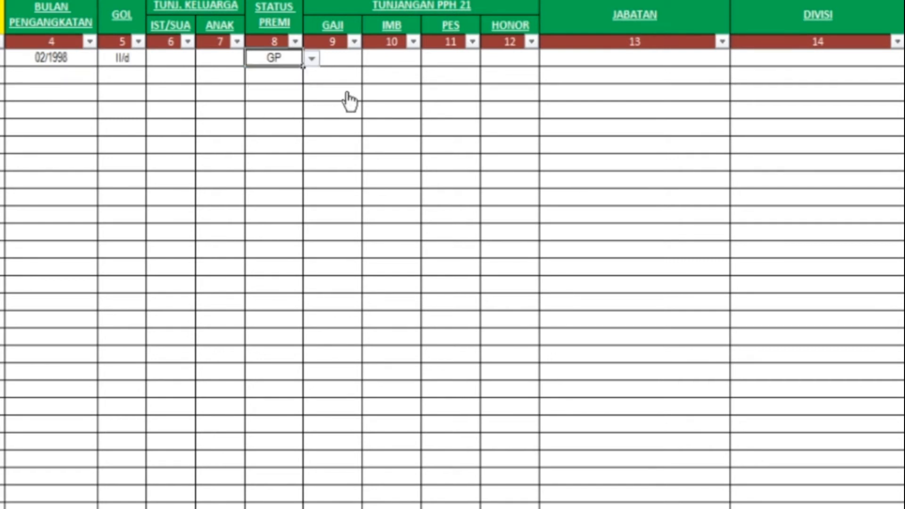
left_click(349, 63)
left_click(372, 59)
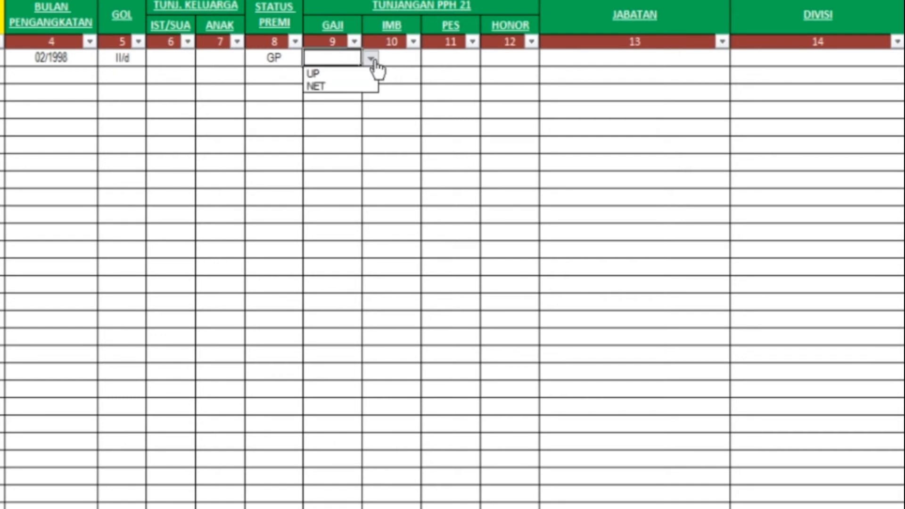
left_click(374, 61)
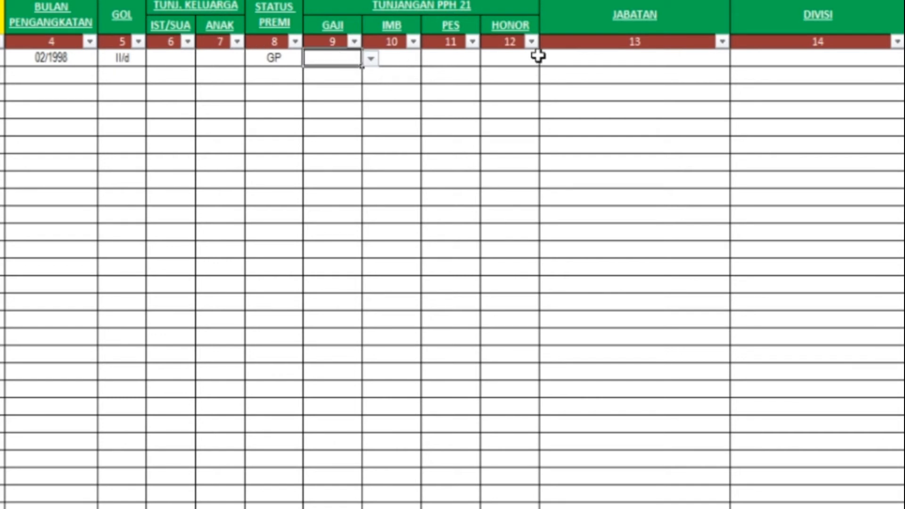
Step: Set the position (JABATAN) to Staff keuangan and the division to Office
left_click(614, 58)
left_click(739, 59)
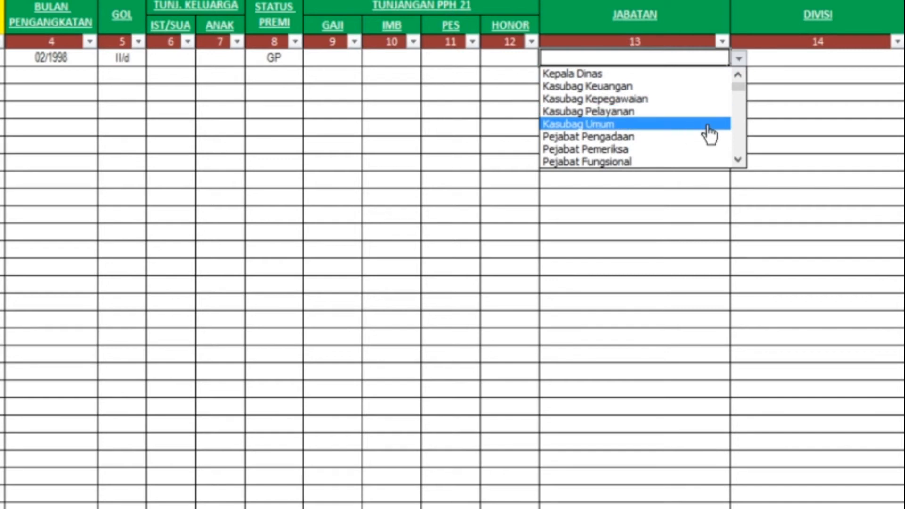
left_click(739, 160)
left_click(739, 160)
left_click(739, 160)
left_click(739, 160)
left_click(739, 160)
left_click(638, 136)
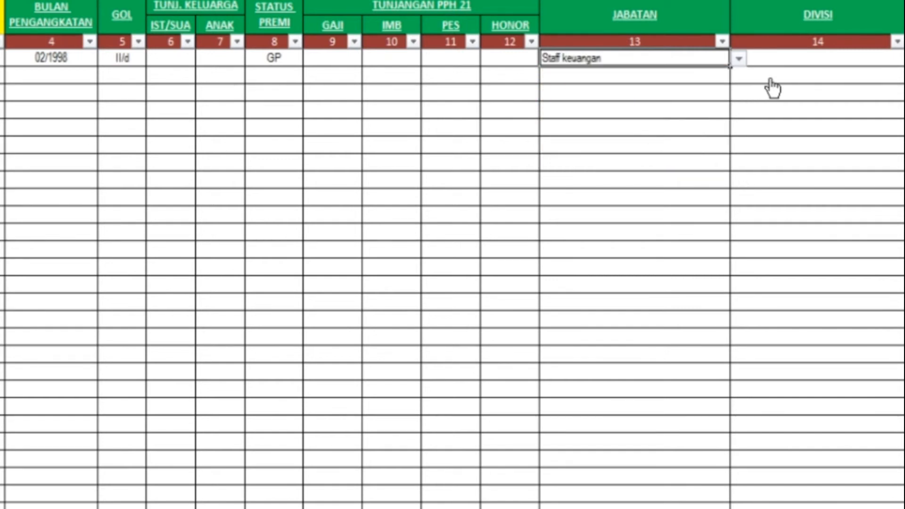
left_click(817, 59)
left_click(904, 60)
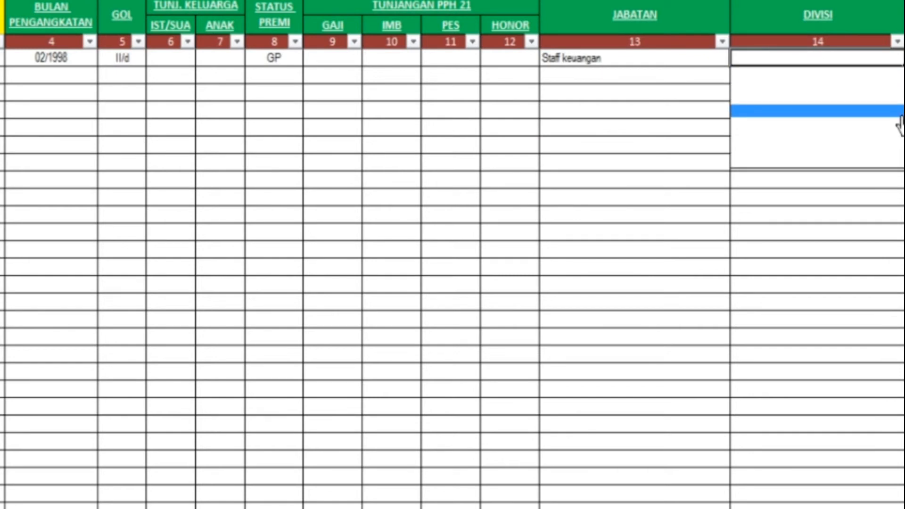
scroll(817, 118, "up", 3)
left_click(839, 74)
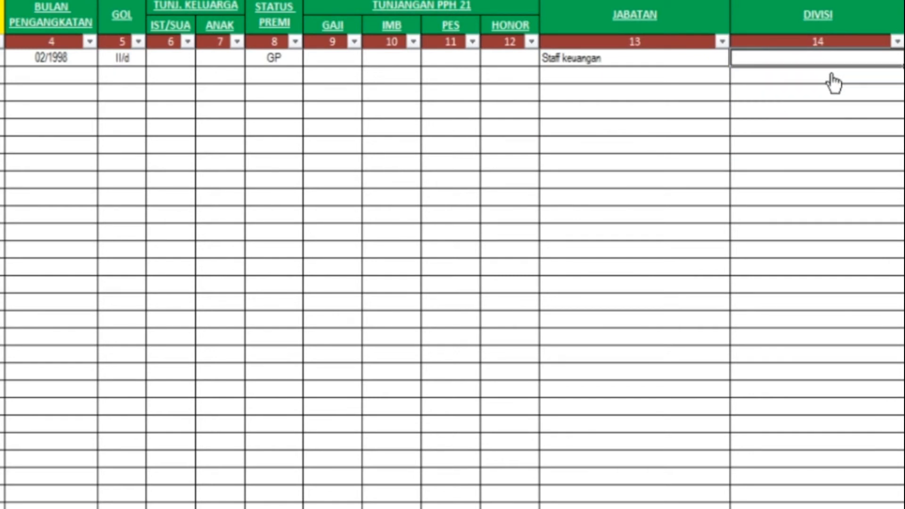
left_click(904, 60)
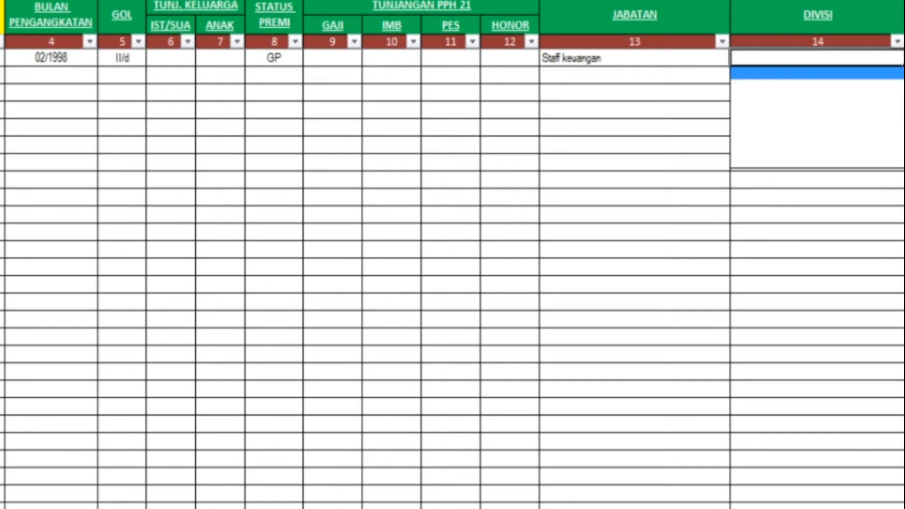
scroll(817, 117, "up", 2)
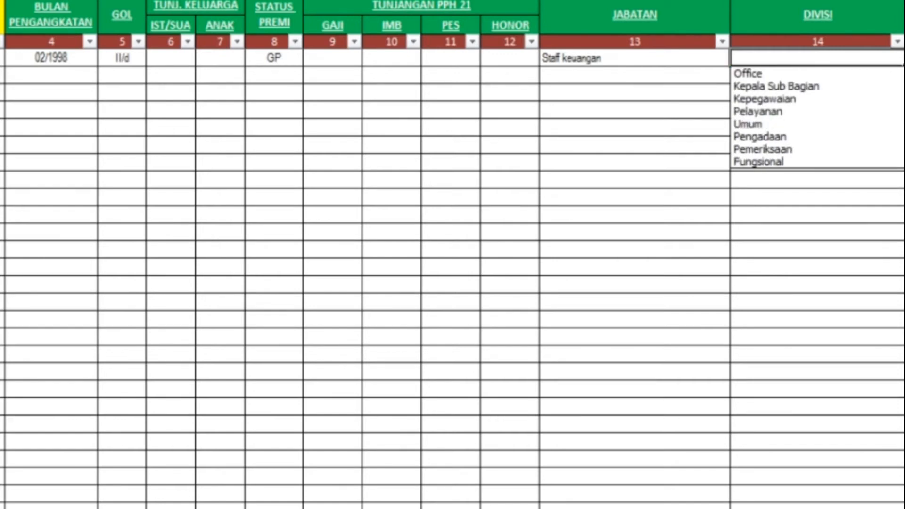
left_click(852, 75)
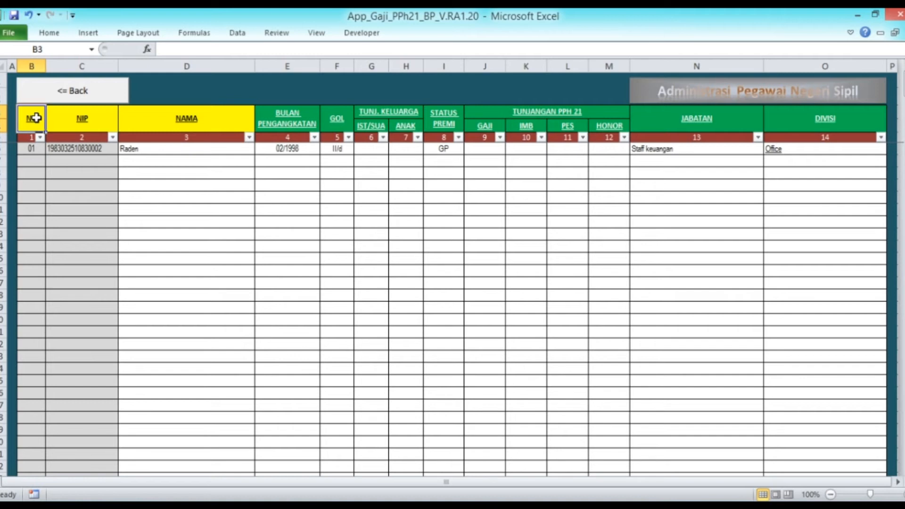
Step: Test-paste the 02/1998 hire month into E8, delete it, and go back to Menu Utama
left_click(174, 149)
key("ctrl+c")
right_click(298, 150)
left_click(325, 173)
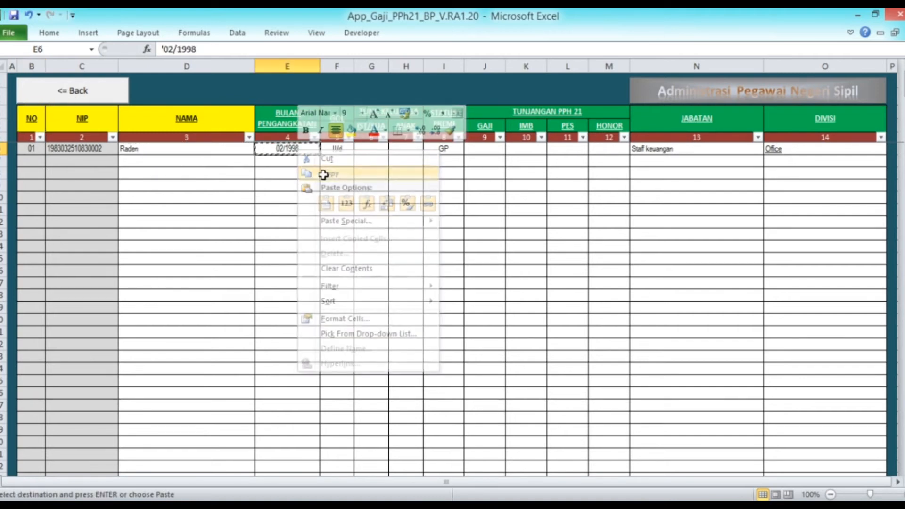
right_click(289, 175)
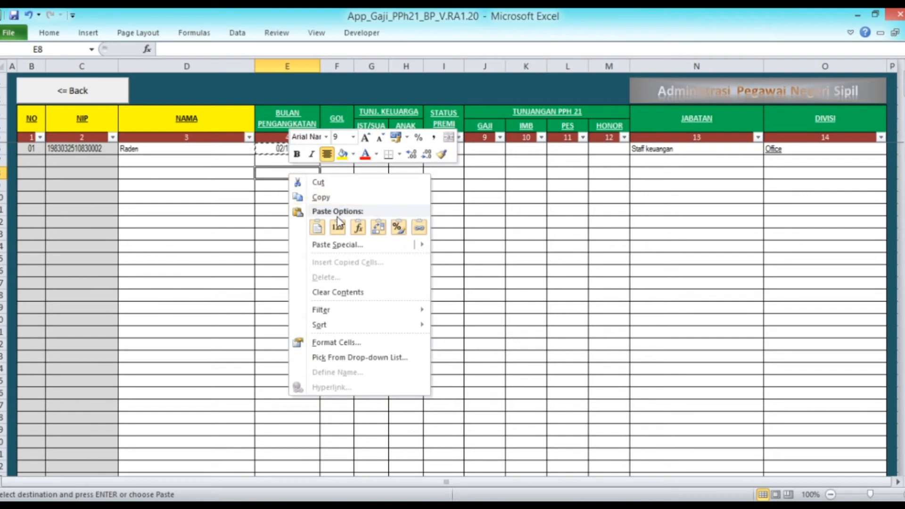
left_click(339, 227)
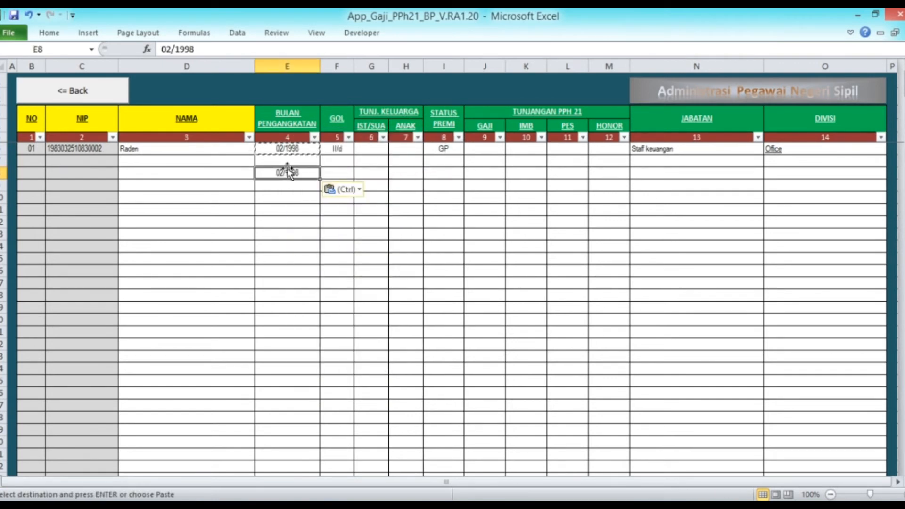
key("Delete")
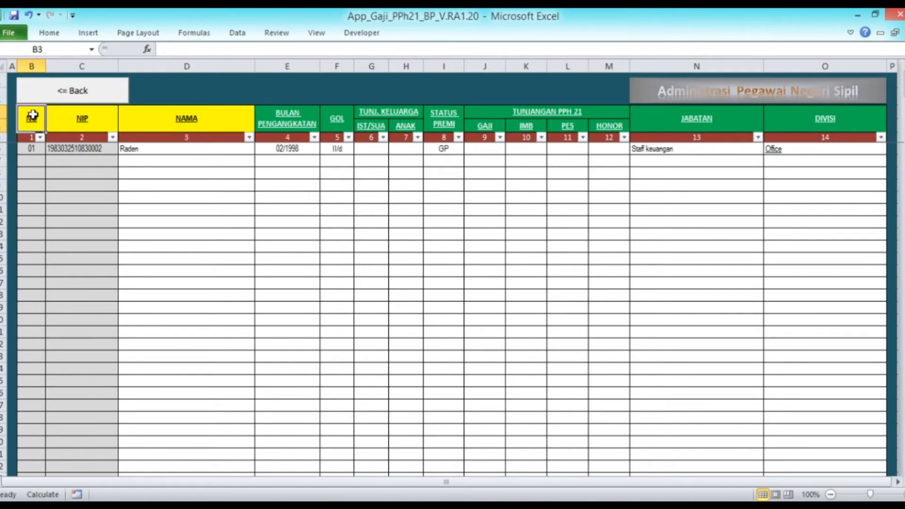
left_click(30, 81)
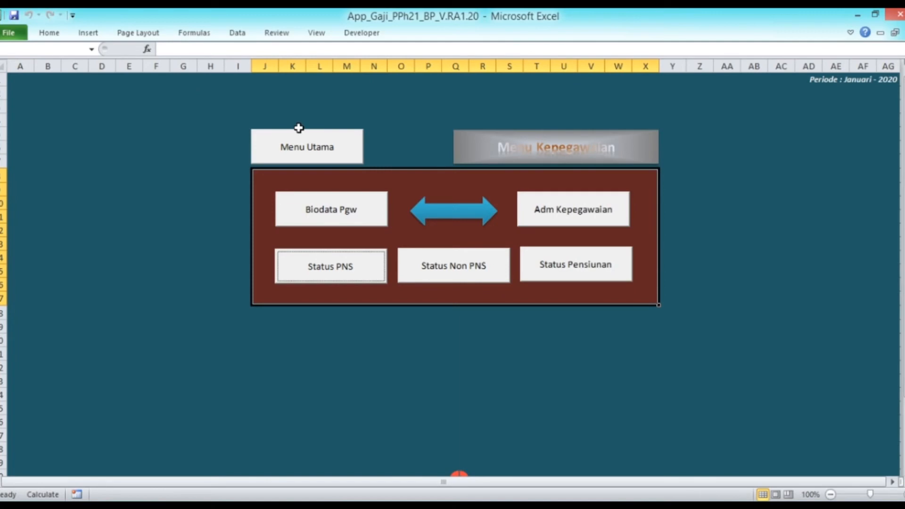
left_click(311, 151)
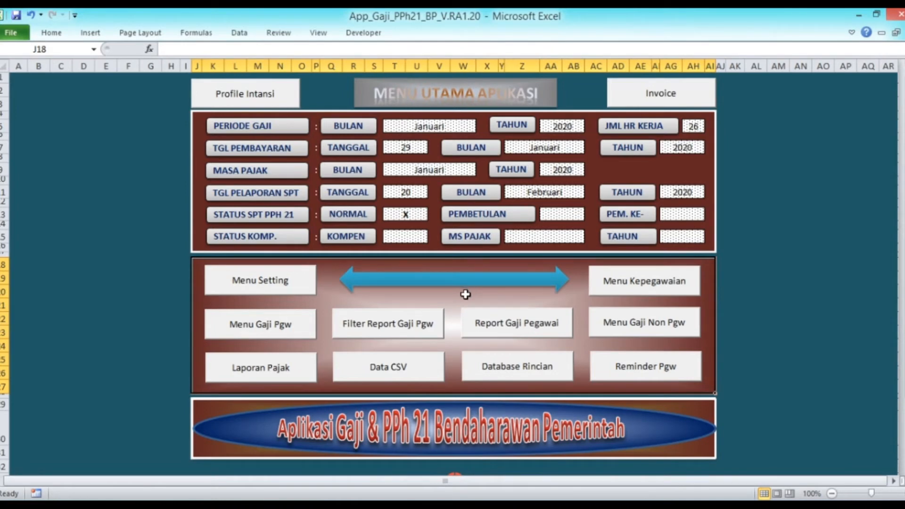
Step: In Status Fiskal, set acquisition start to Januari and assumed period to 01-12
left_click(267, 330)
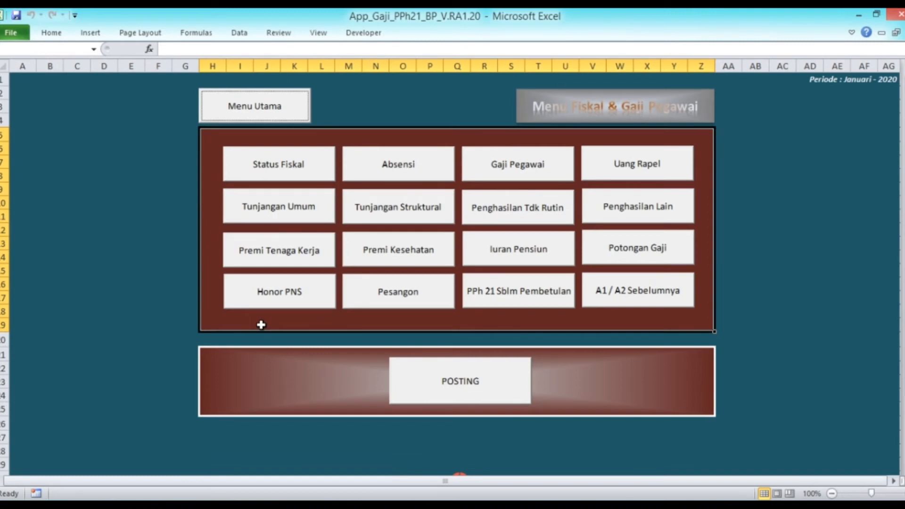
left_click(282, 173)
left_click(387, 161)
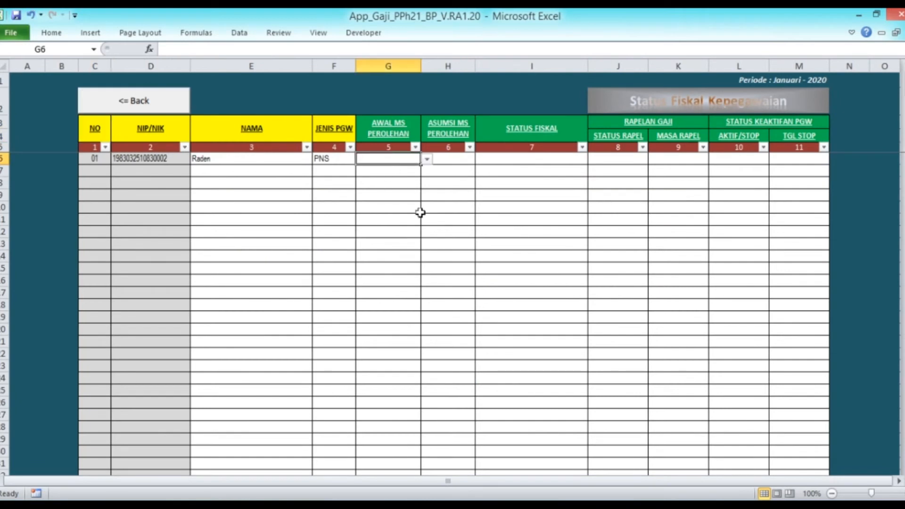
left_click(427, 160)
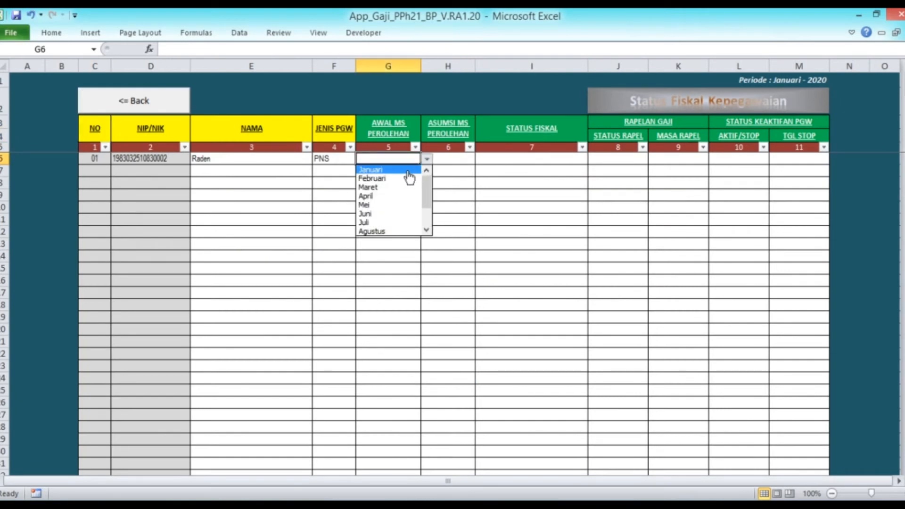
left_click(408, 170)
left_click(454, 158)
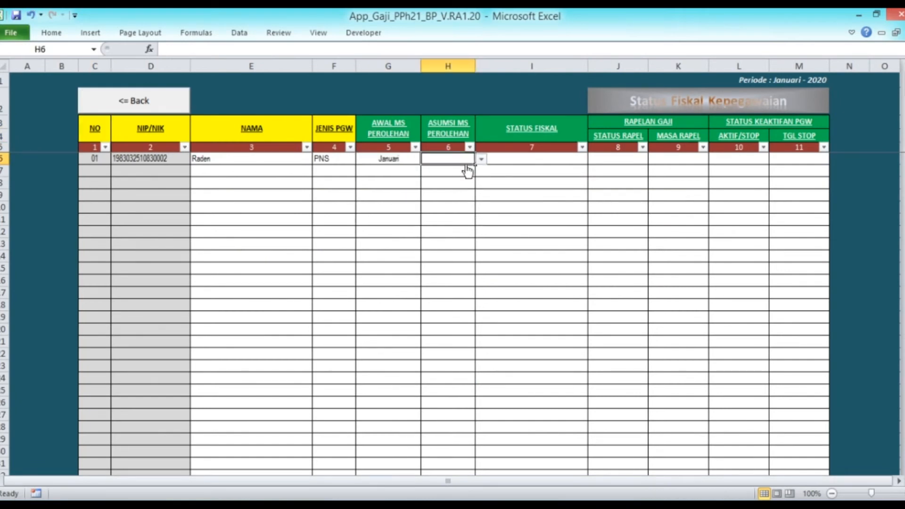
left_click(481, 160)
left_click(481, 230)
left_click(481, 230)
left_click(481, 230)
left_click(481, 230)
left_click(471, 223)
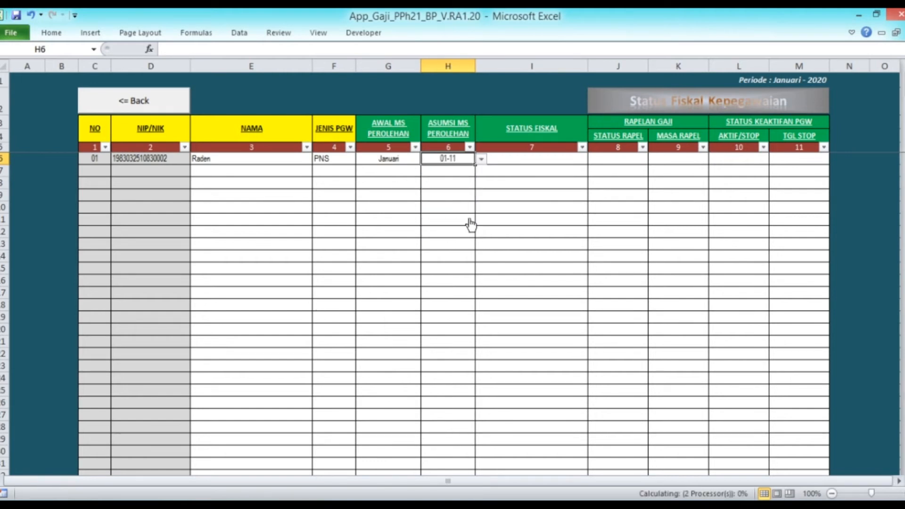
left_click(481, 160)
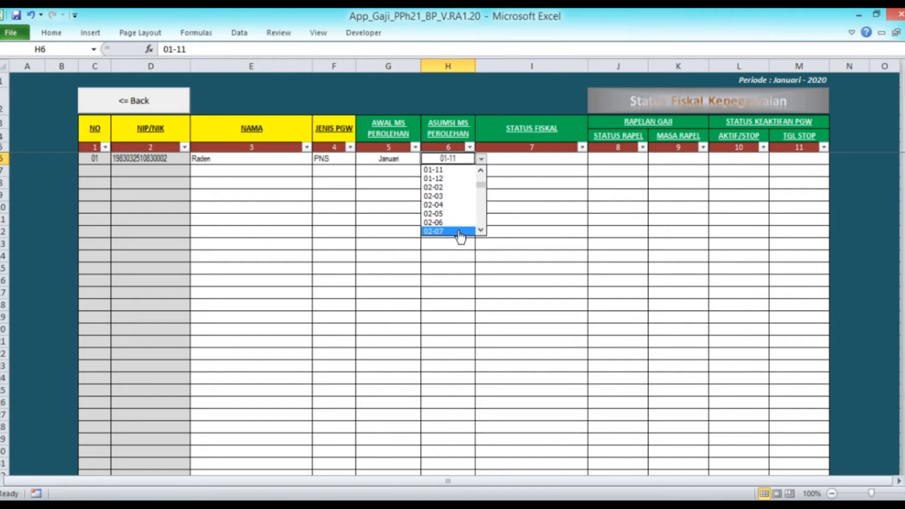
left_click(453, 179)
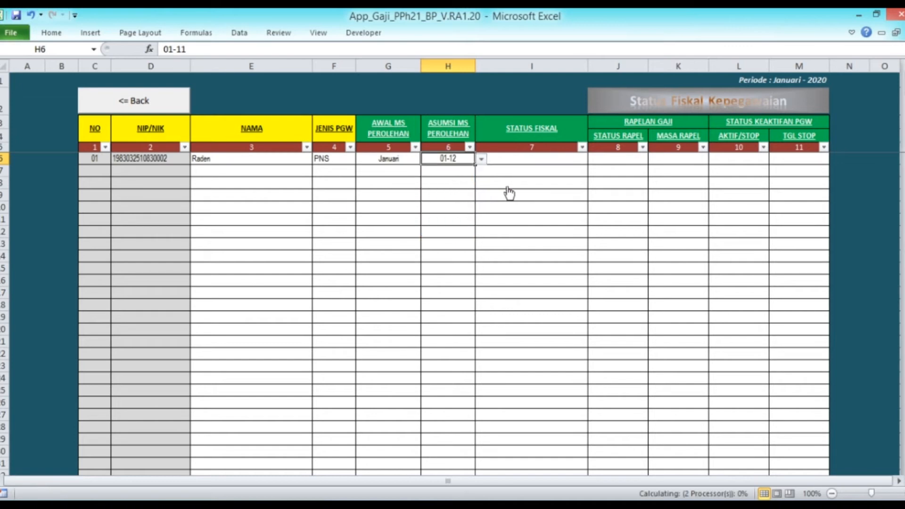
Step: Set the fiscal status to Normal and activity to Aktif, then return to the payroll menu
left_click(527, 159)
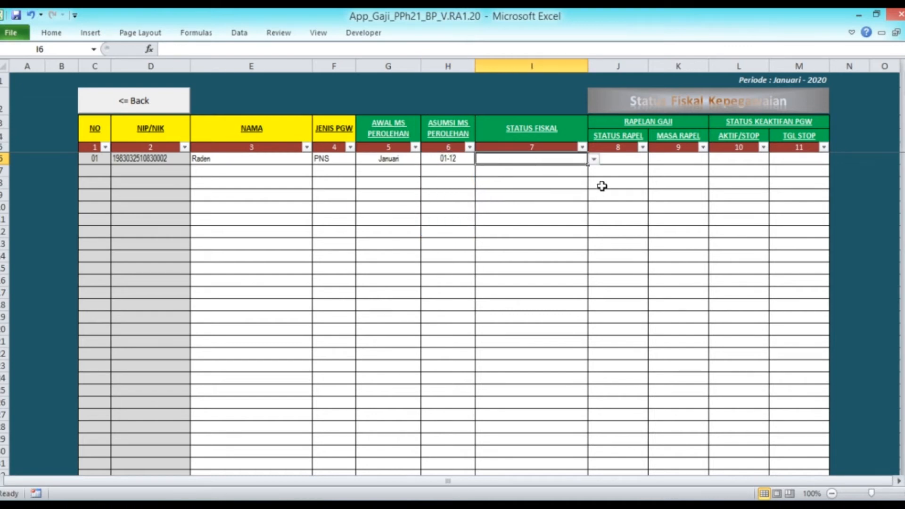
left_click(595, 159)
left_click(566, 169)
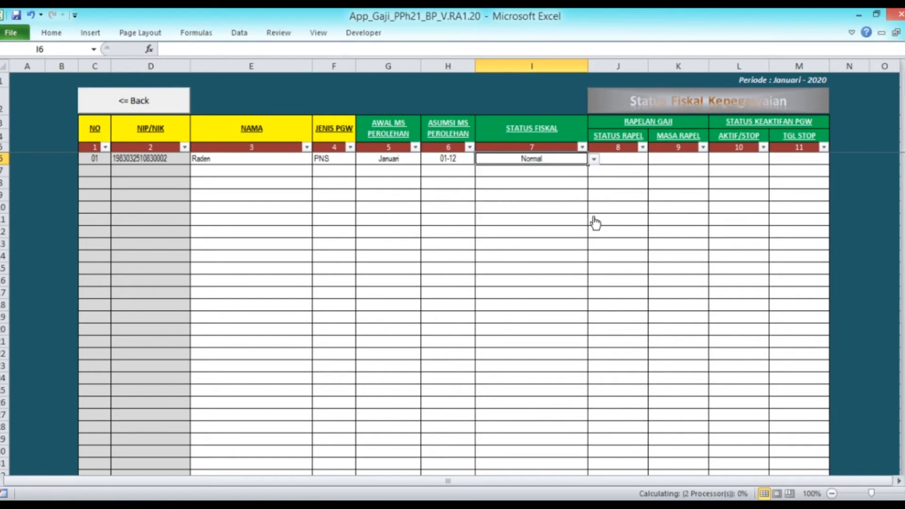
left_click(743, 160)
left_click(775, 160)
left_click(759, 171)
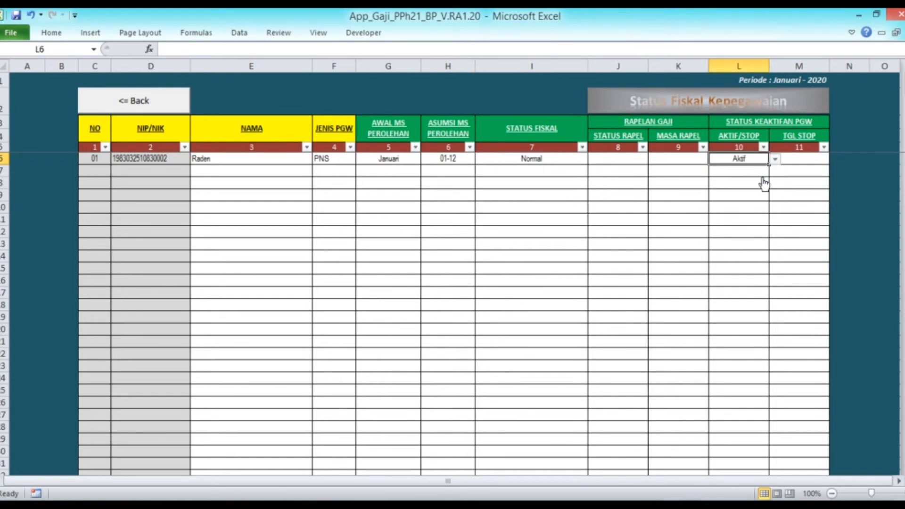
left_click(136, 100)
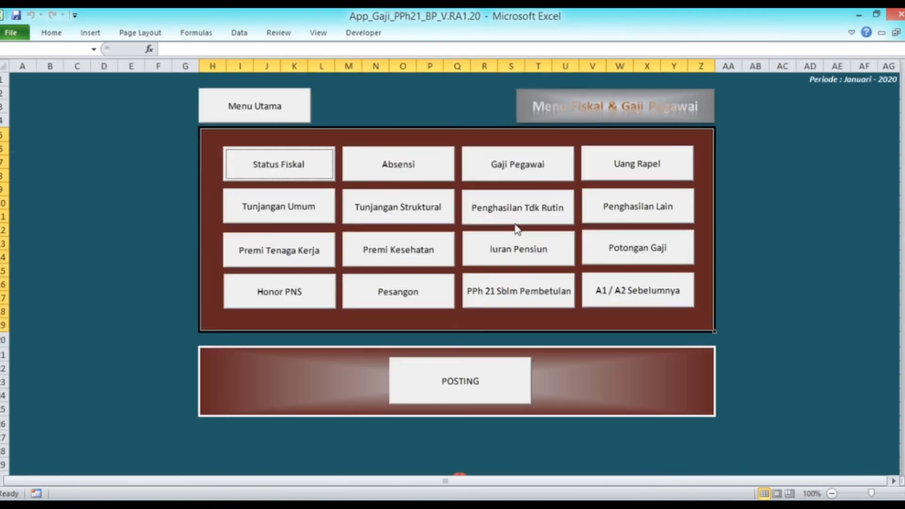
Step: Import the civil-servant salaries into Gaji Pegawai and set employee 1's base salary in I6 to 6.500.000
left_click(512, 173)
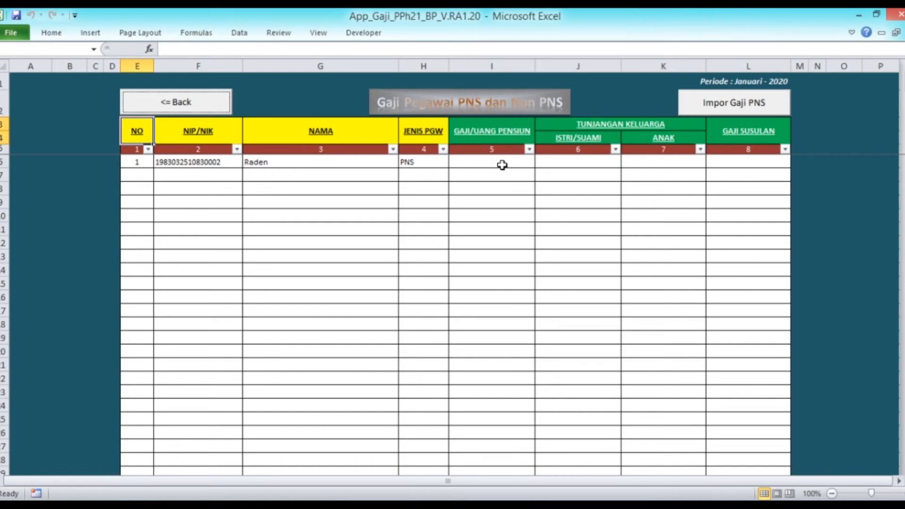
left_click(735, 103)
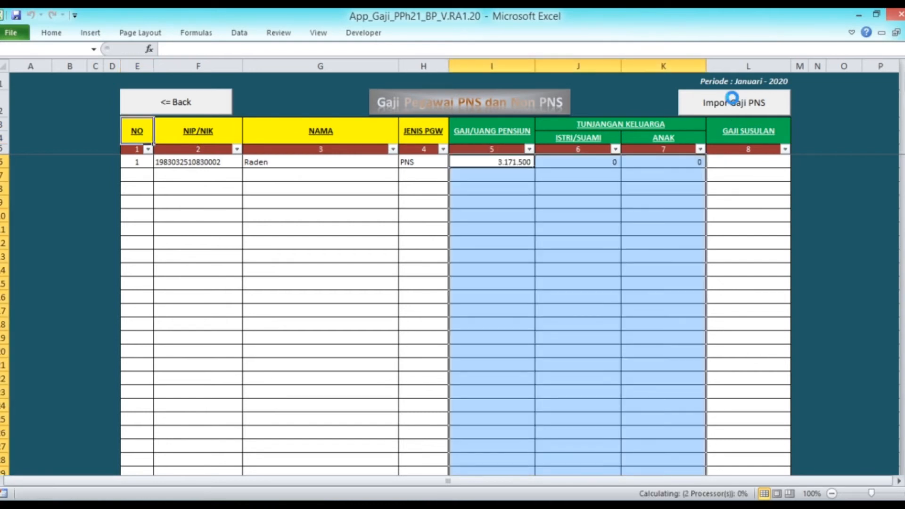
left_click(521, 160)
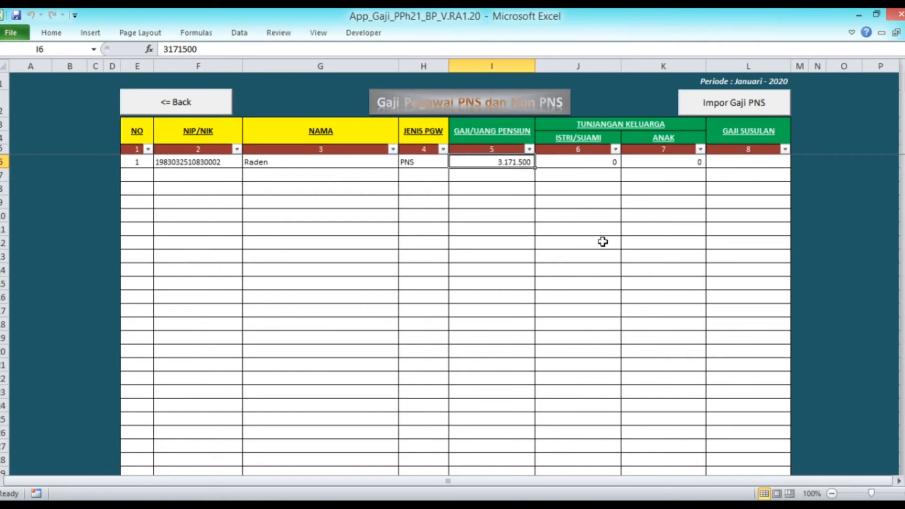
type("6500")
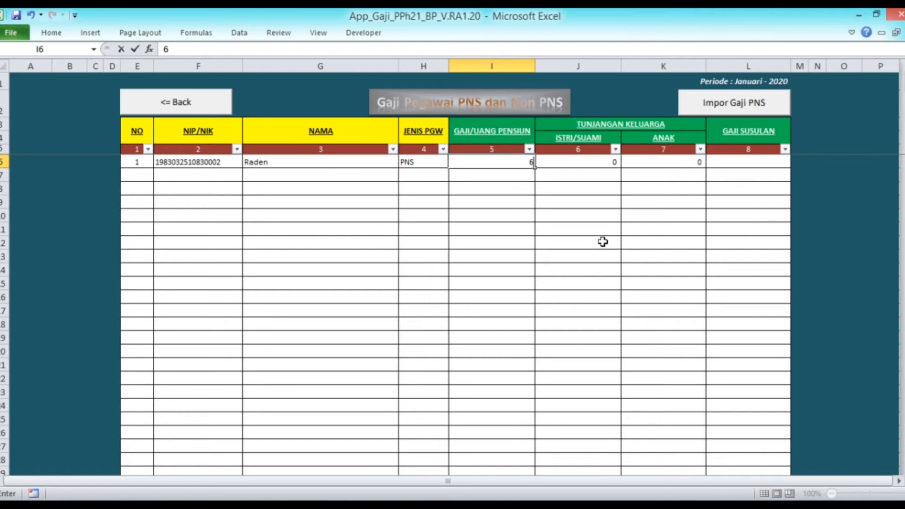
type("00")
key("Return")
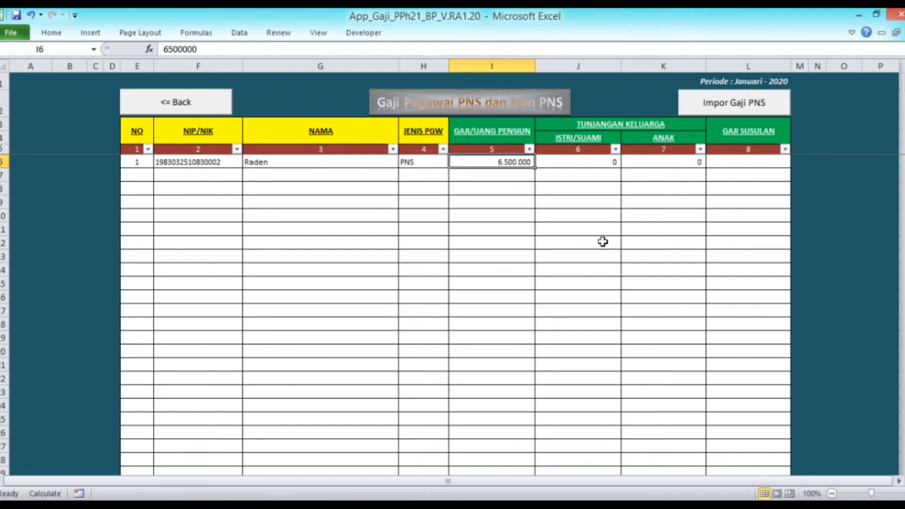
left_click(138, 131)
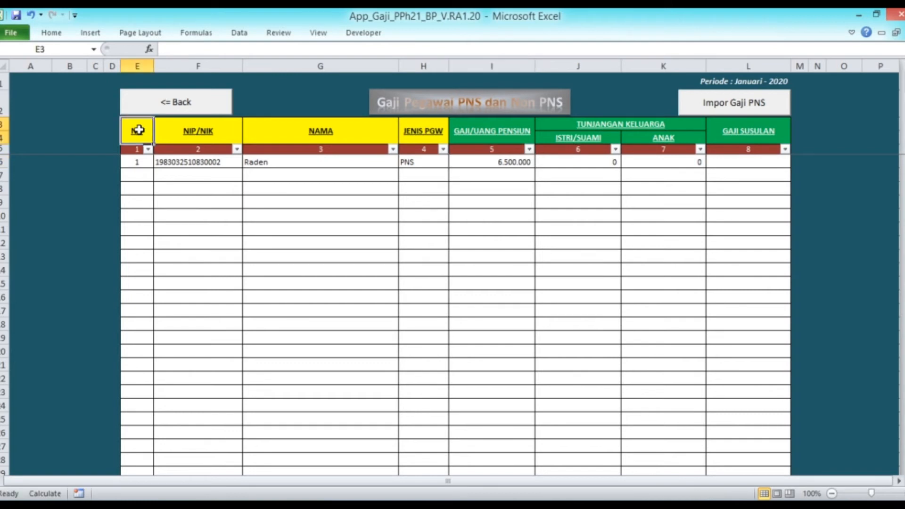
left_click(143, 102)
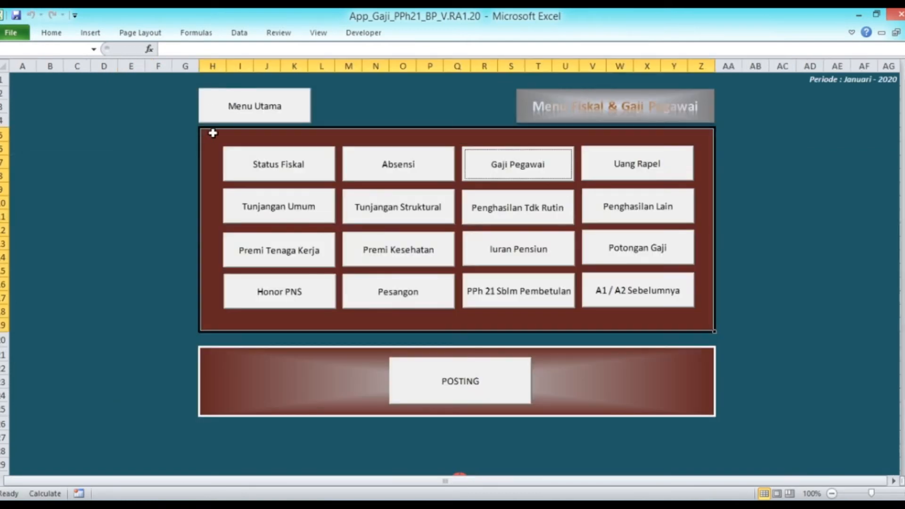
Step: Import the Premi Tenaga Kerja data and clear the computed premium amounts in G7:N7
left_click(511, 207)
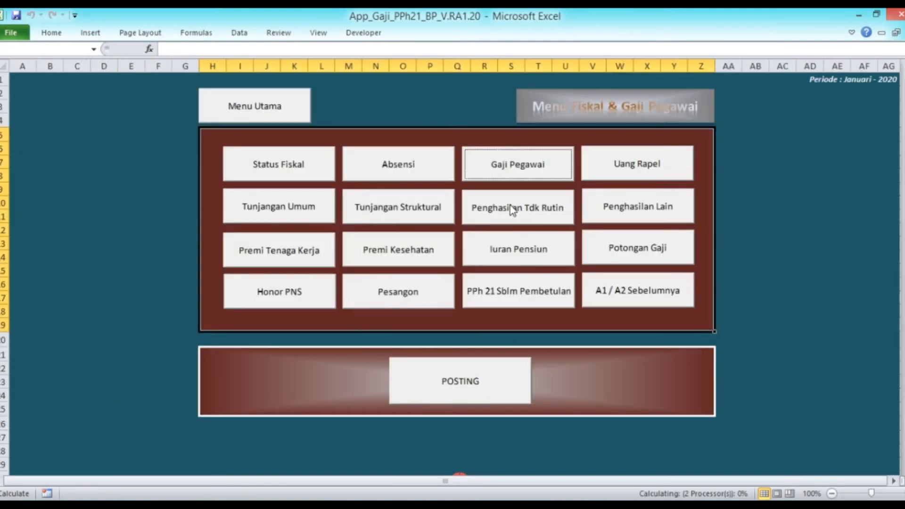
left_click(310, 255)
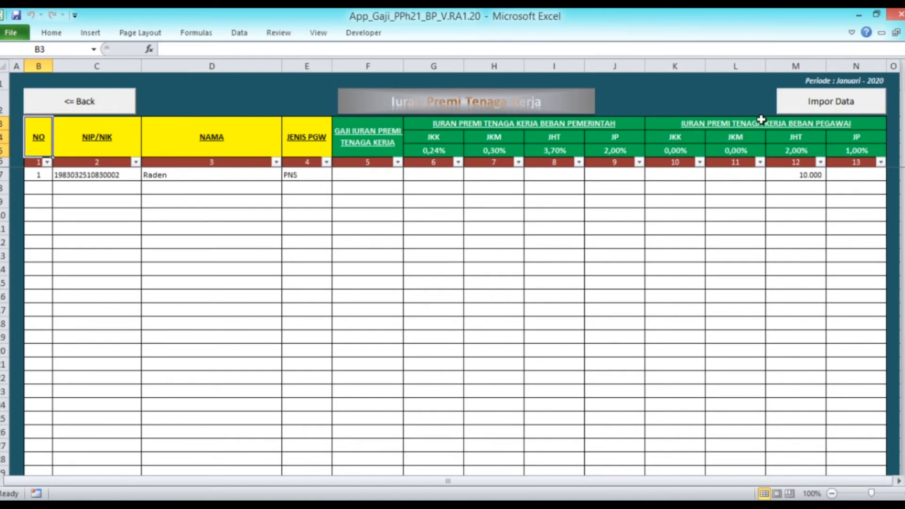
left_click(810, 102)
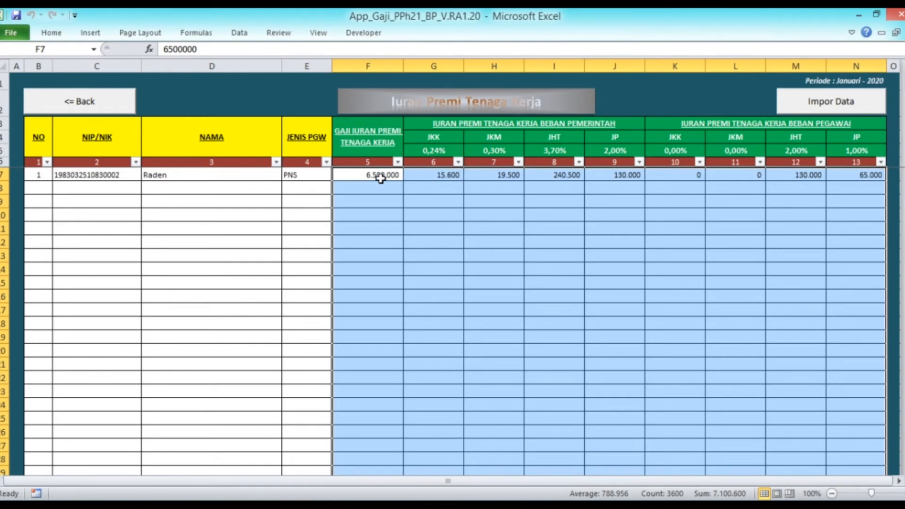
left_click_drag(432, 173, 846, 178)
key("Delete")
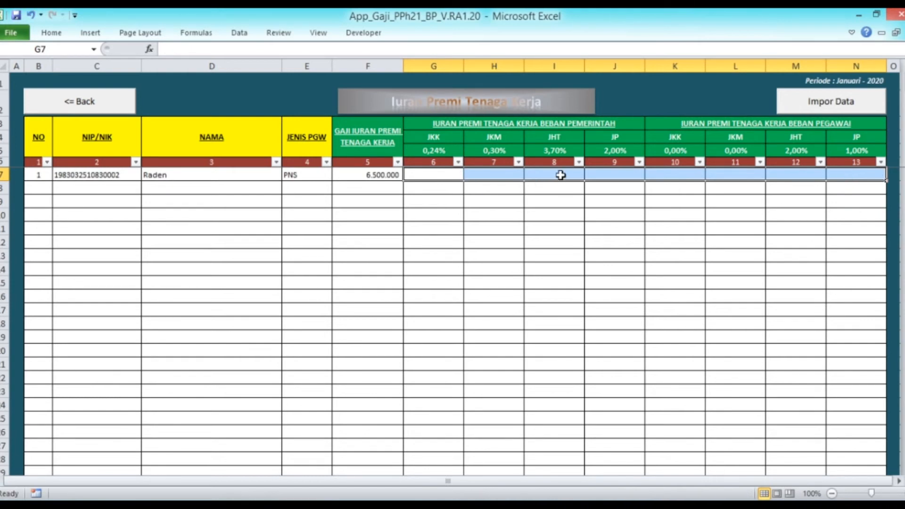
Step: Enter JHT premiums of 20.000 government-paid and 10.000 employee-paid for employee 1
left_click(561, 175)
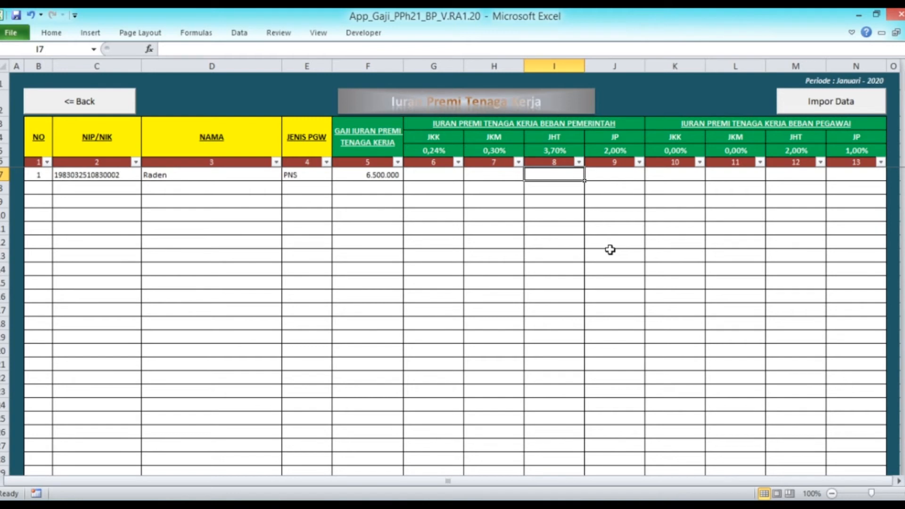
type("20000")
key("Return")
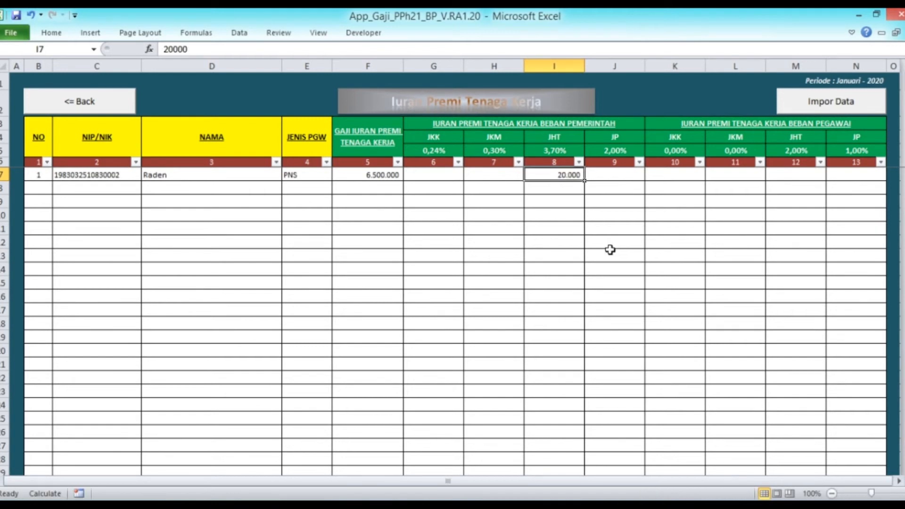
key("Tab")
key("Tab")
key("Tab")
key("Tab")
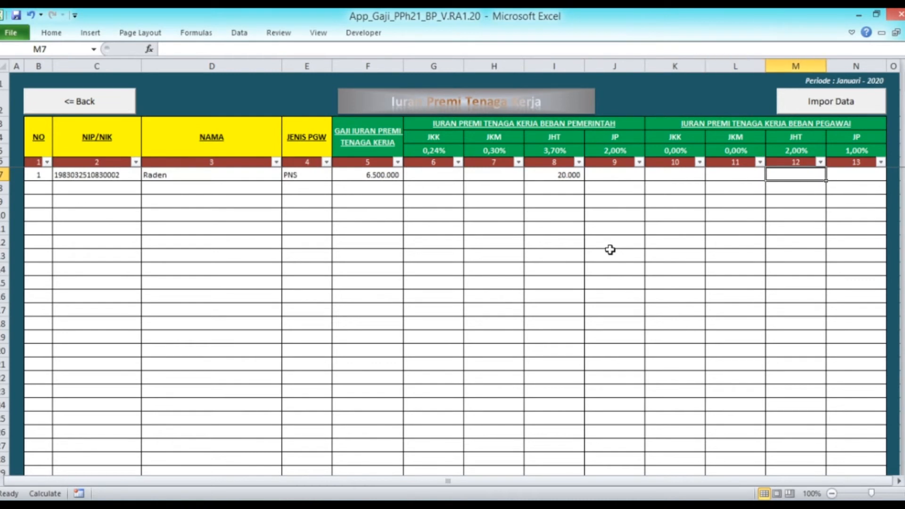
type("10000")
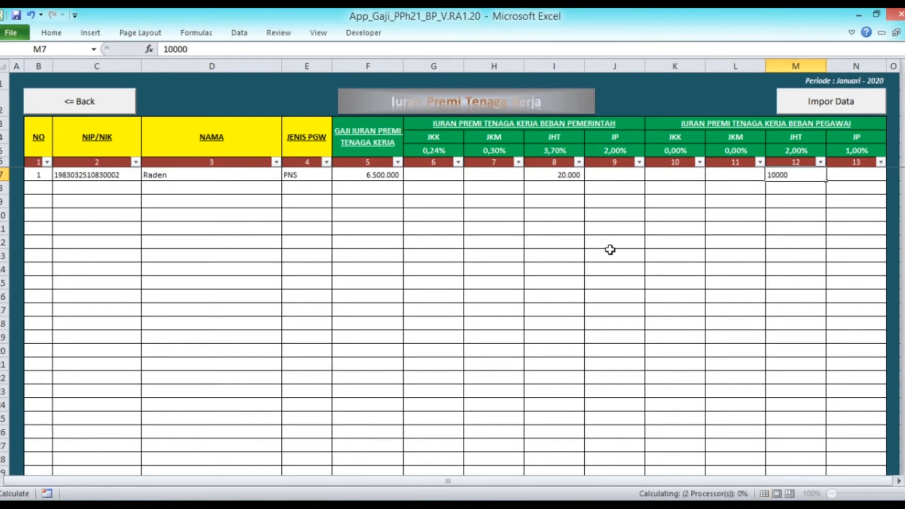
key("Return")
left_click(46, 133)
Step: Import the Premi Kesehatan data and clear the computed Jamkes amounts in K7:L7
left_click(66, 105)
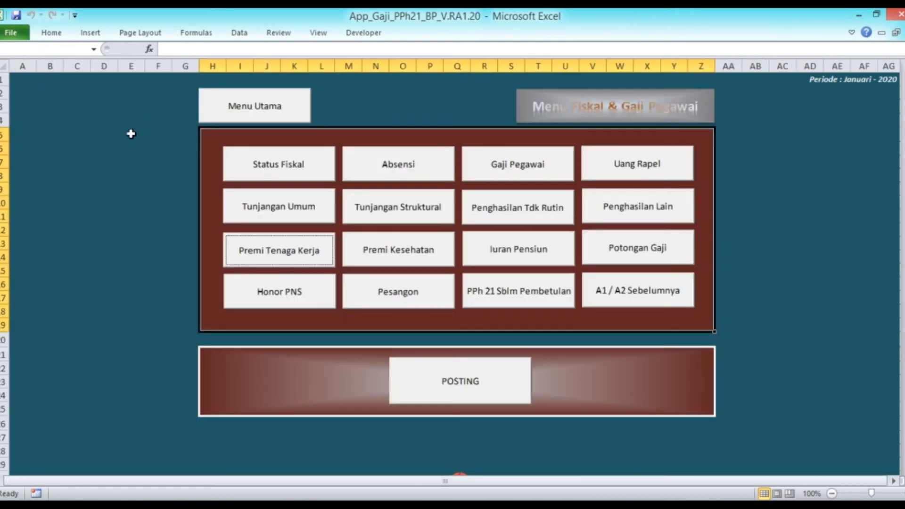
left_click(406, 251)
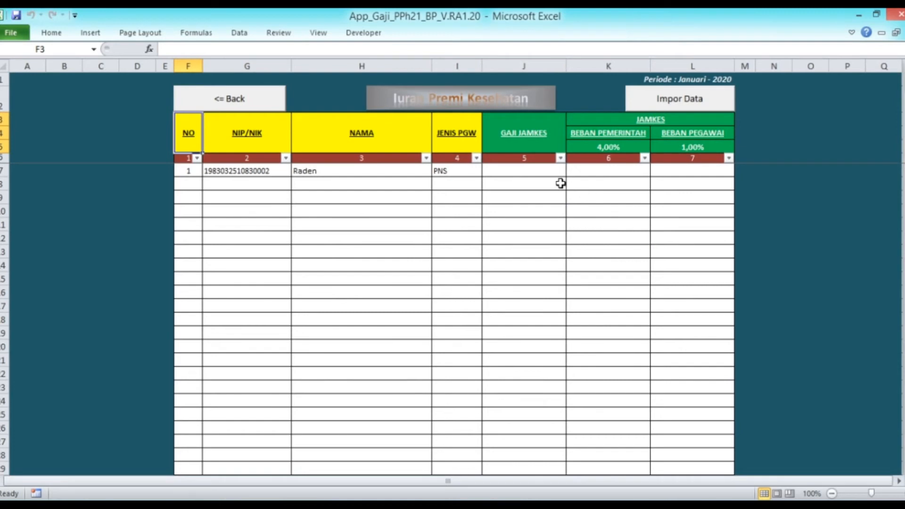
left_click(689, 98)
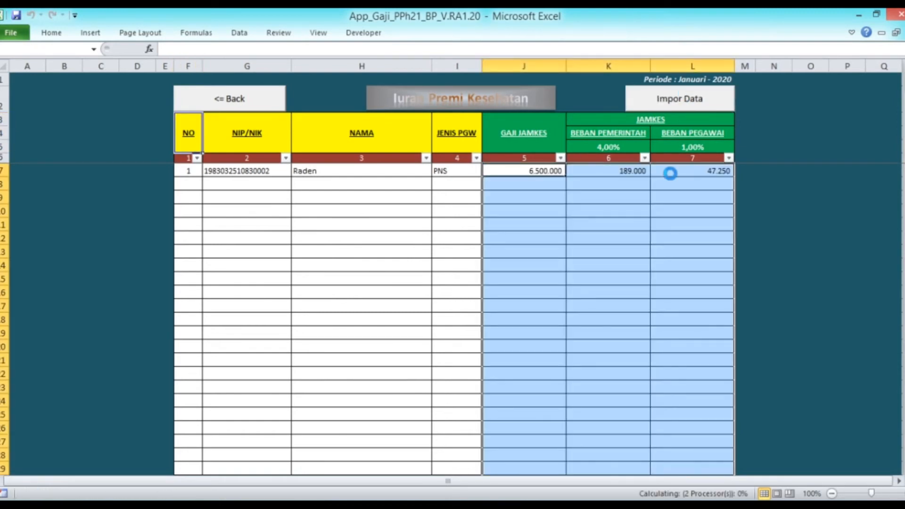
left_click(618, 171)
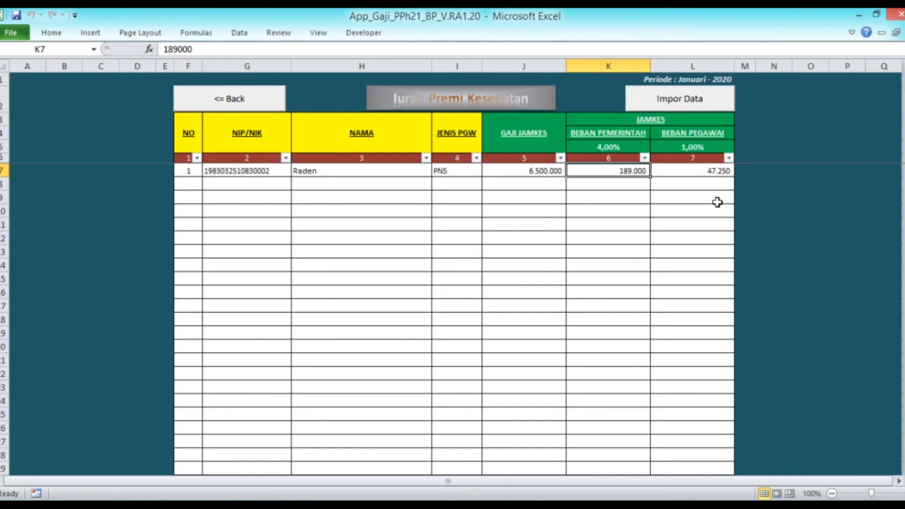
key("shift+Right")
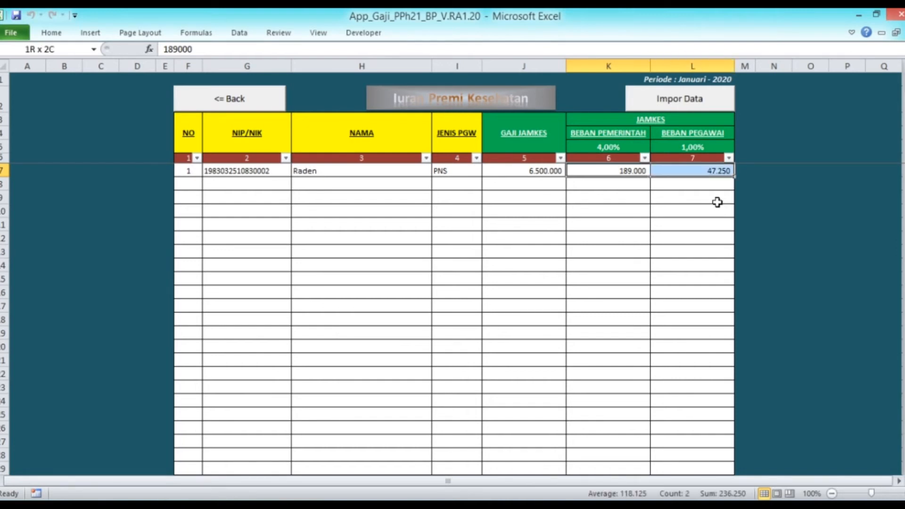
key("Delete")
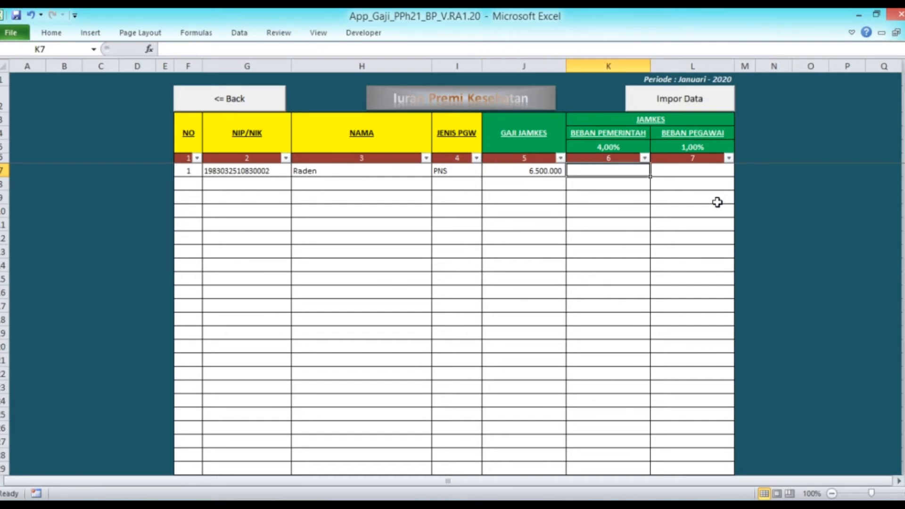
Step: Enter a 10.000 government-paid Jamkes premium in K7, leaving the employee share empty
type("10000")
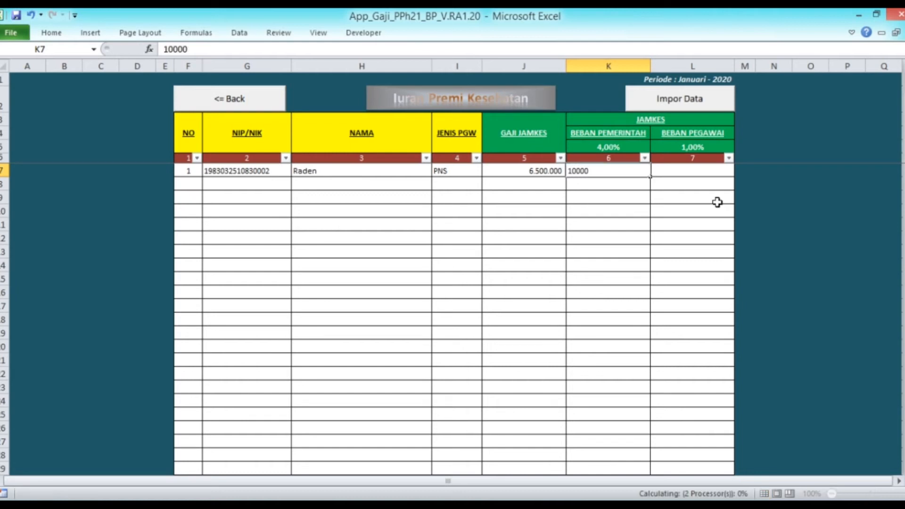
key("Return")
left_click(188, 137)
left_click(253, 101)
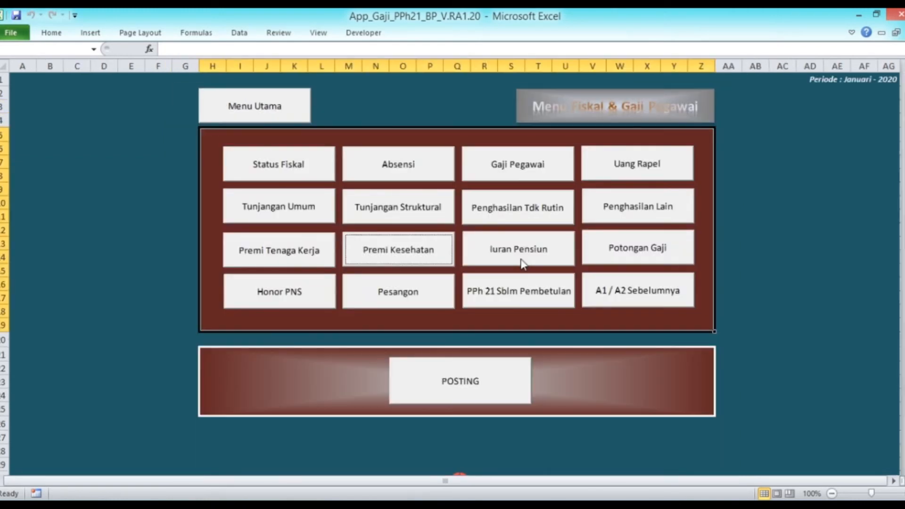
left_click(522, 264)
Step: Post the January payroll data, confirming the prompts, and return to Menu Utama Aplikasi
left_click(151, 108)
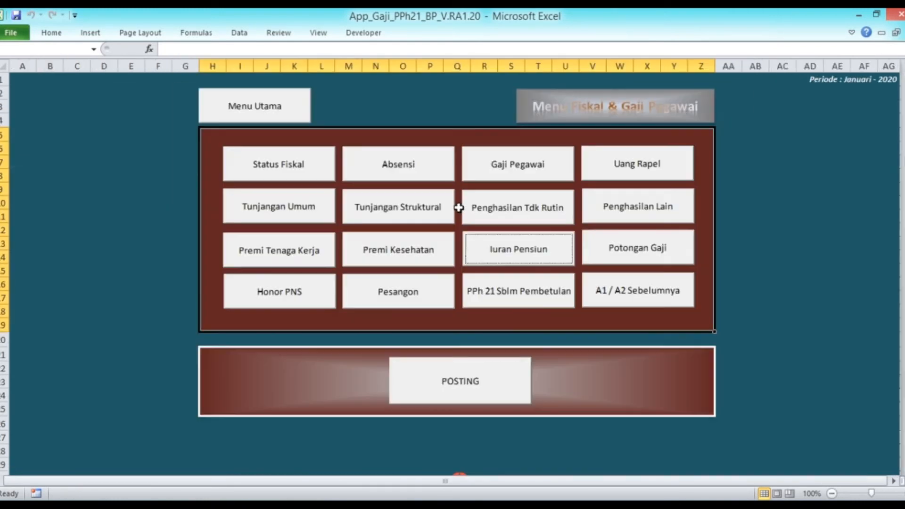
left_click(477, 381)
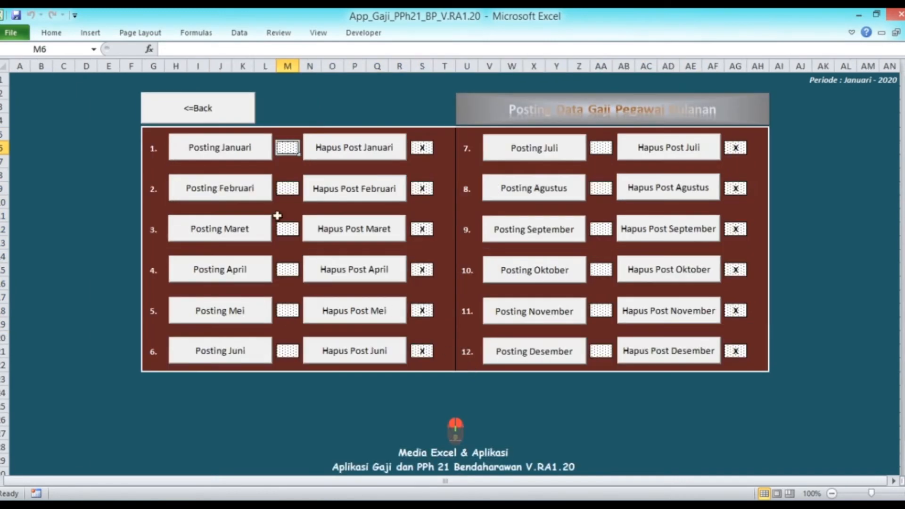
left_click(217, 158)
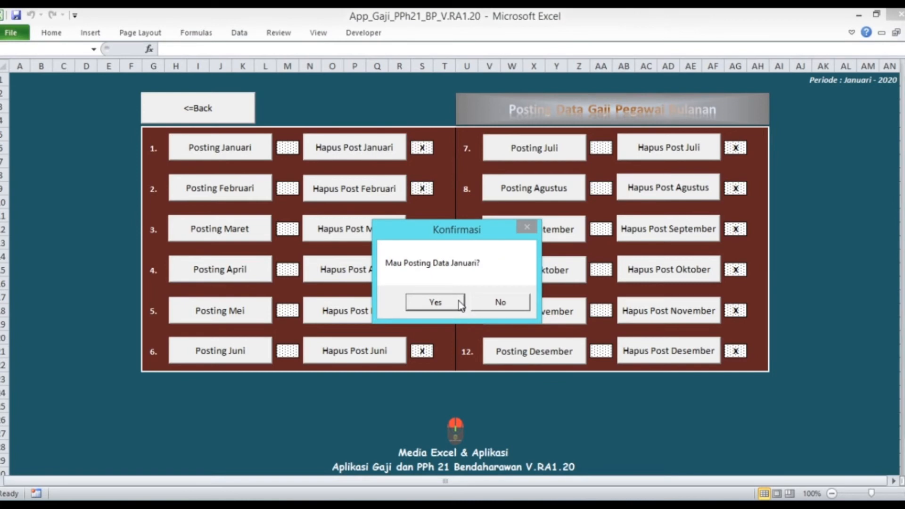
left_click(458, 302)
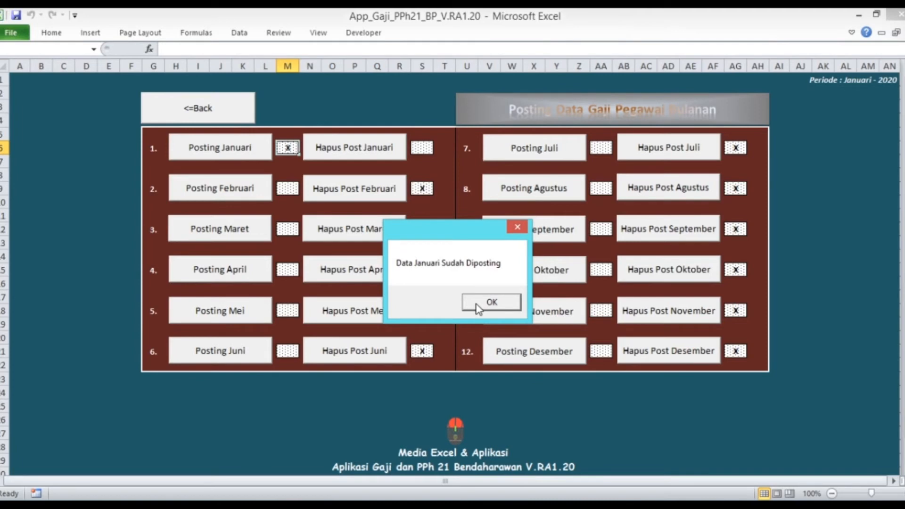
left_click(479, 308)
left_click(205, 111)
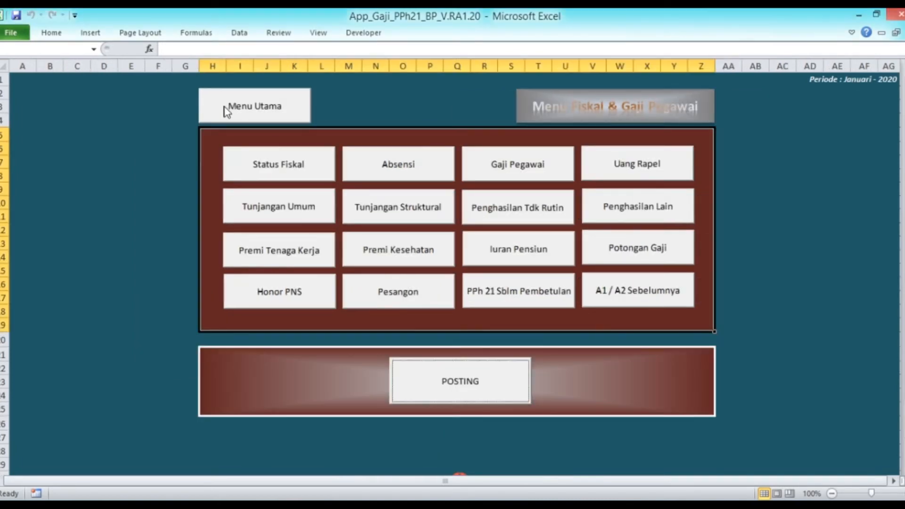
left_click(227, 108)
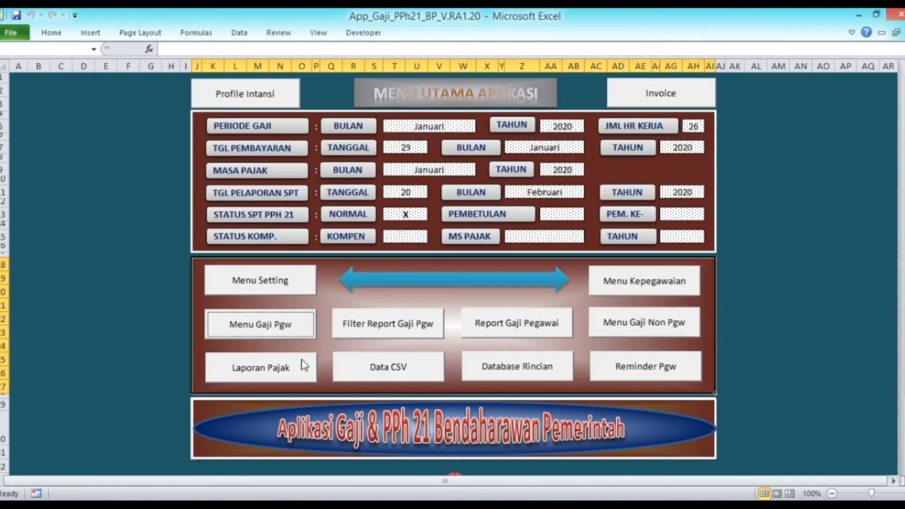
Step: Review the January payslip showing PPh 21 of 83.725 and take-home pay 6.406.275
left_click(522, 322)
left_click(318, 209)
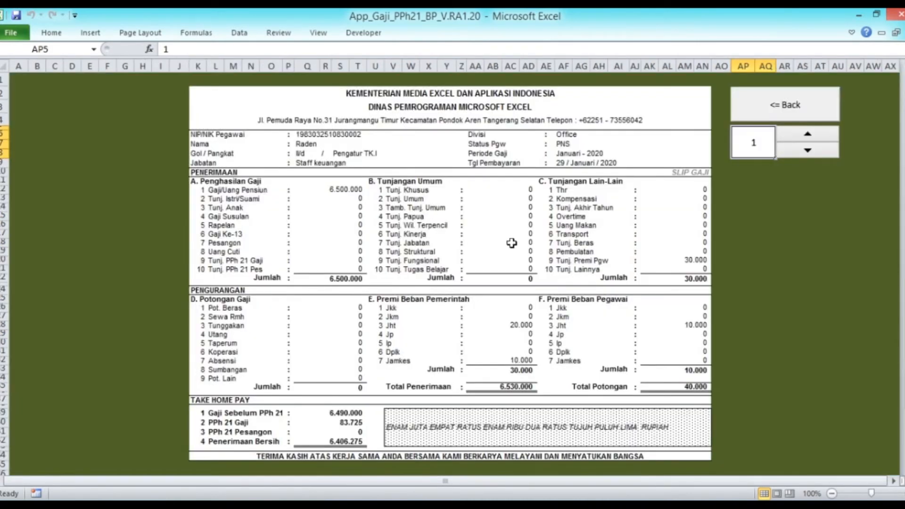
left_click(347, 427)
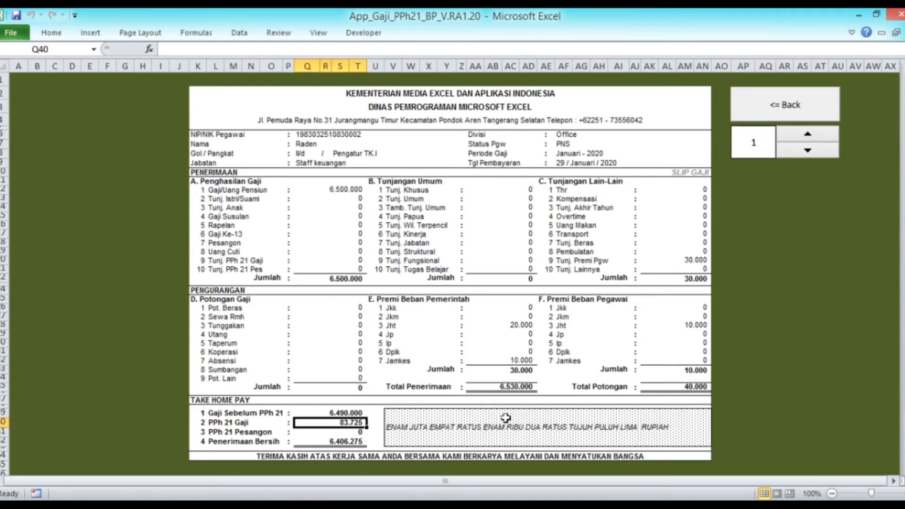
left_click(752, 108)
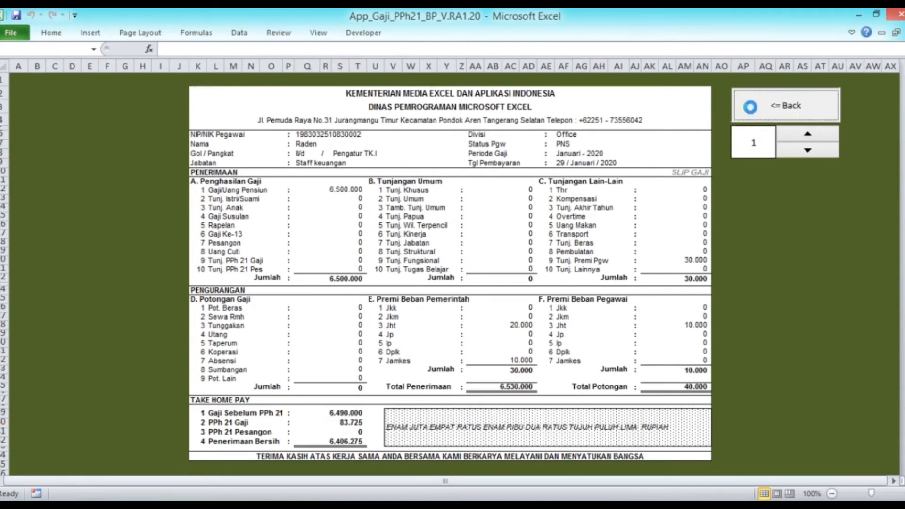
left_click(341, 149)
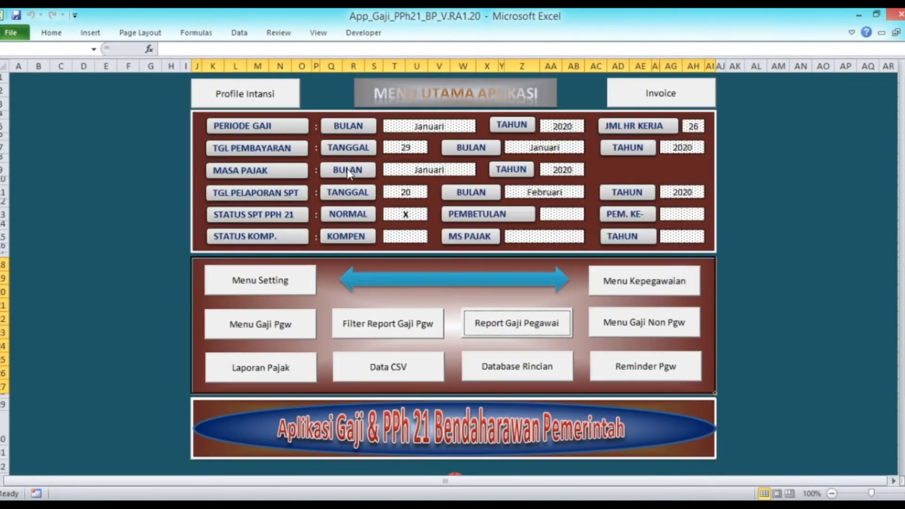
Step: Set the Periode Gaji BULAN payroll month to Februari on the main menu
left_click(427, 126)
left_click(481, 128)
left_click(450, 144)
left_click(542, 147)
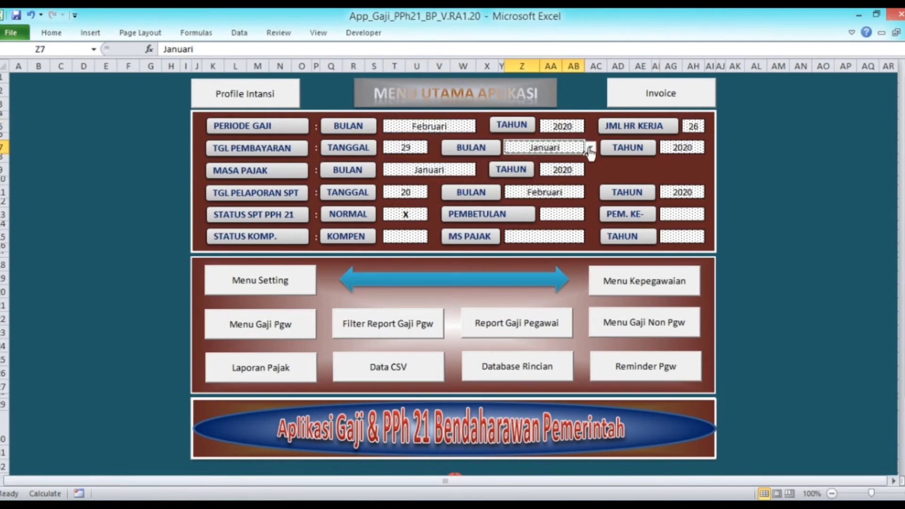
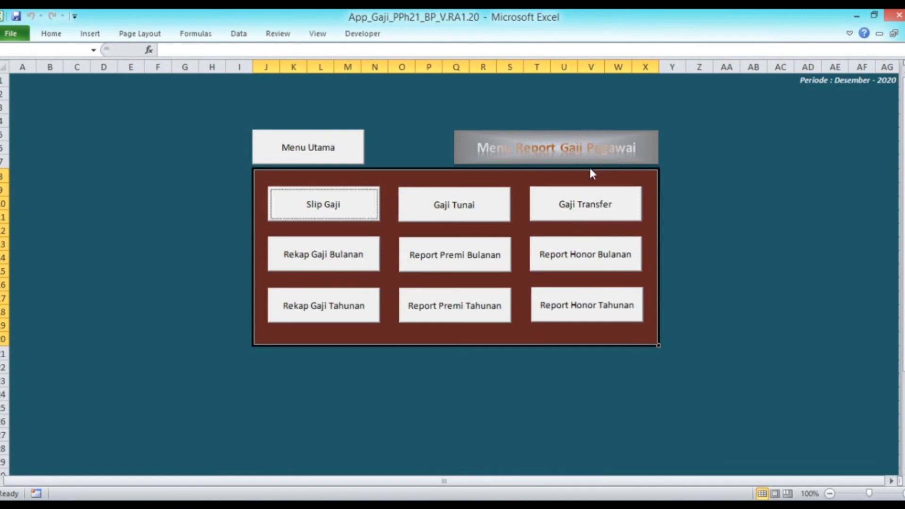
Step: Open the Gaji Tunai cash salary payment list for Desember 2020
left_click(490, 218)
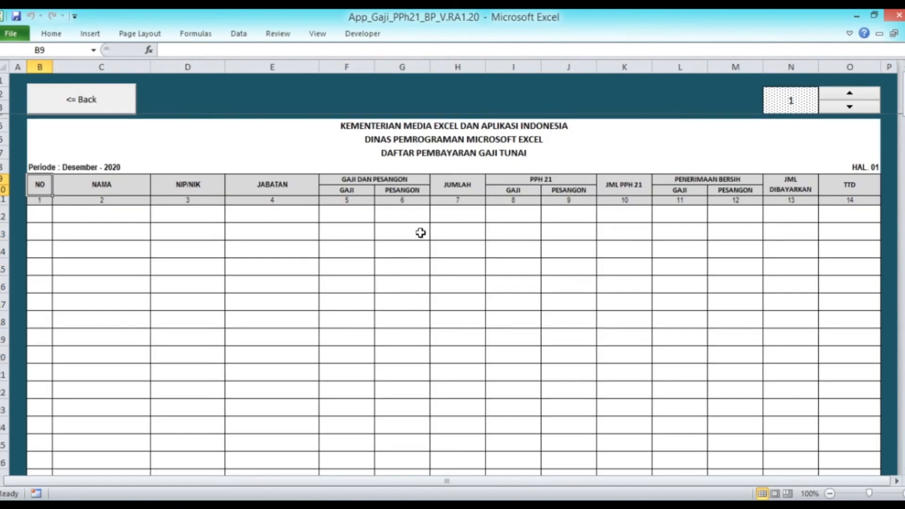
Step: Confirm the cash salary payment table is empty and go back to the report menu
scroll(419, 229, "down", 10)
scroll(415, 228, "up", 10)
left_click(109, 111)
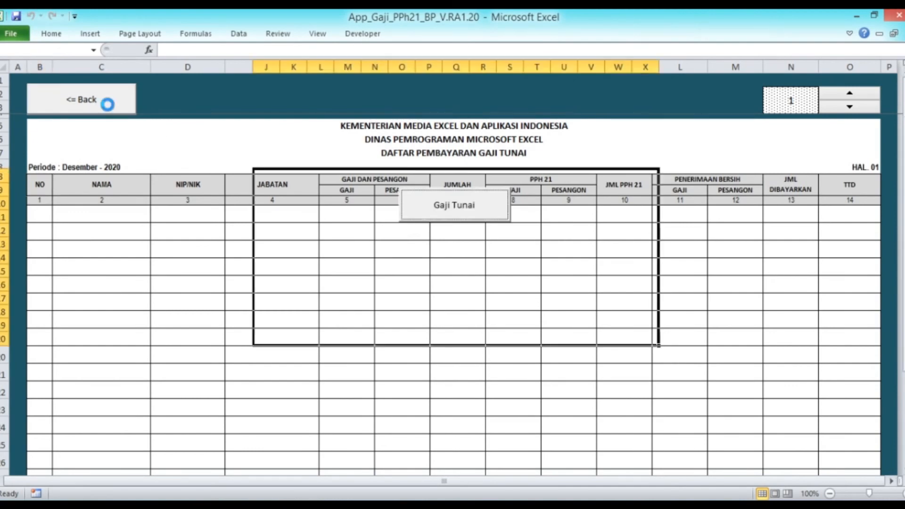
Step: Inspect the employee's amounts in the Gaji Transfer list, then return to Menu Report Gaji Pegawai
left_click(568, 208)
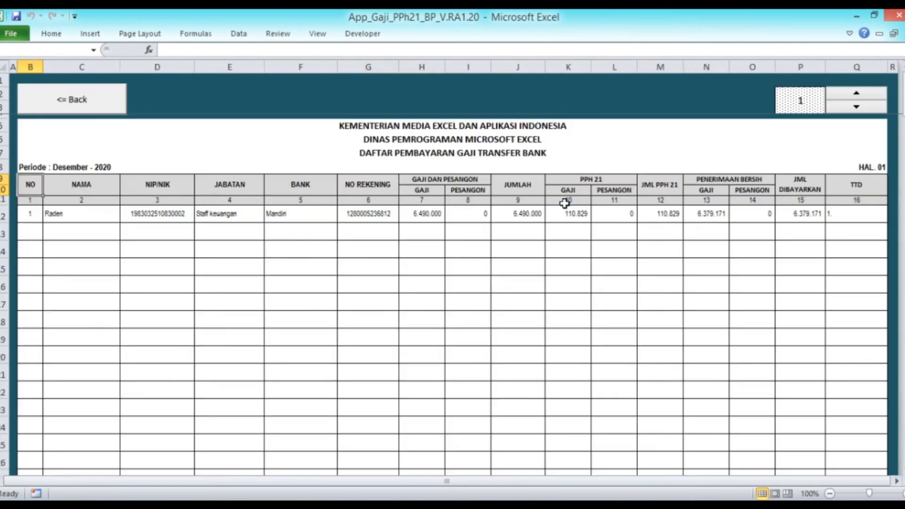
left_click(83, 218)
key("Right")
key("Right")
key("Right")
key("Right")
key("Right")
key("Right")
key("Right")
key("Right")
key("Right")
key("Right")
key("Right")
key("Right")
key("Right")
key("Right")
key("Left")
key("Left")
key("Left")
key("Left")
key("Left")
key("Left")
key("Left")
key("Left")
key("Left")
key("Left")
key("Left")
key("Left")
key("Left")
key("Left")
key("Left")
key("Up")
key("Up")
left_click(39, 108)
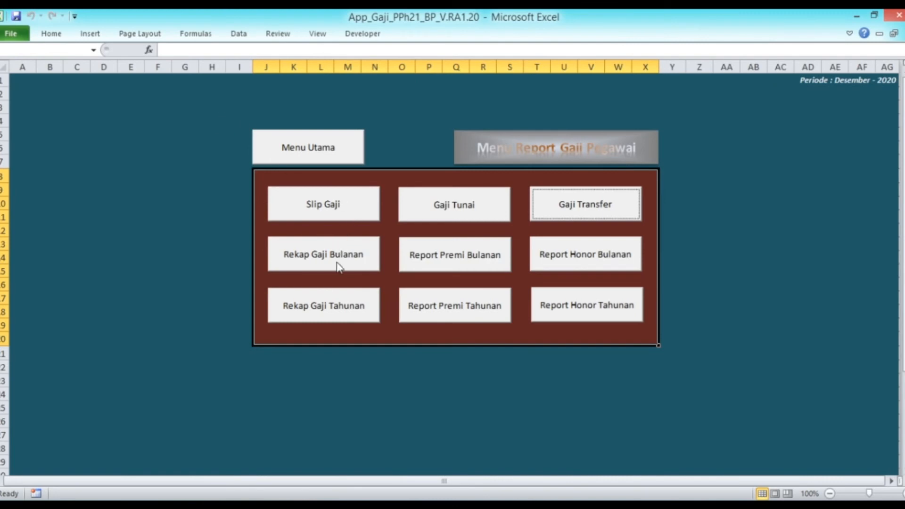
left_click(336, 261)
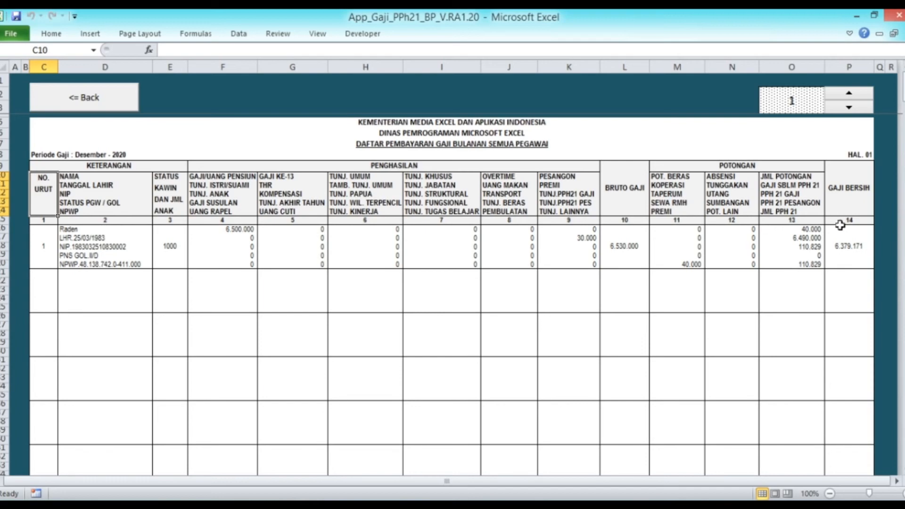
scroll(560, 253, "down", 18)
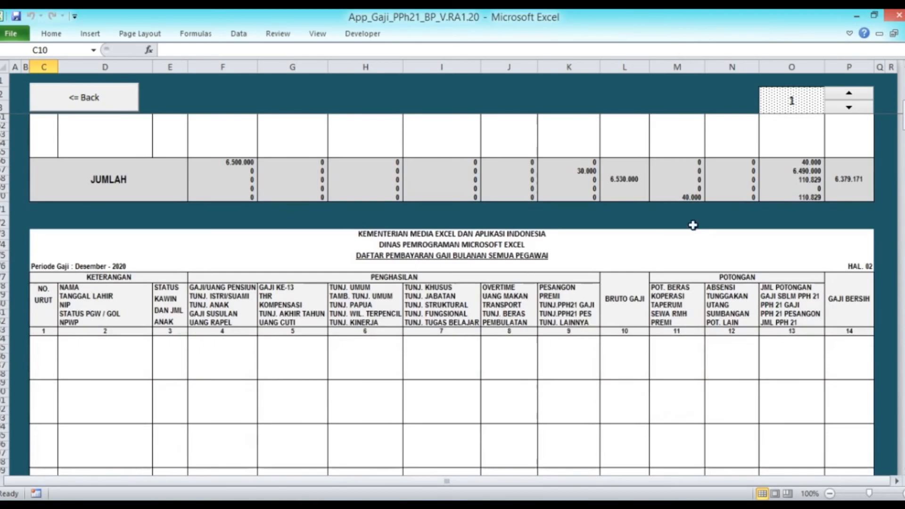
left_click_drag(903, 116, 902, 449)
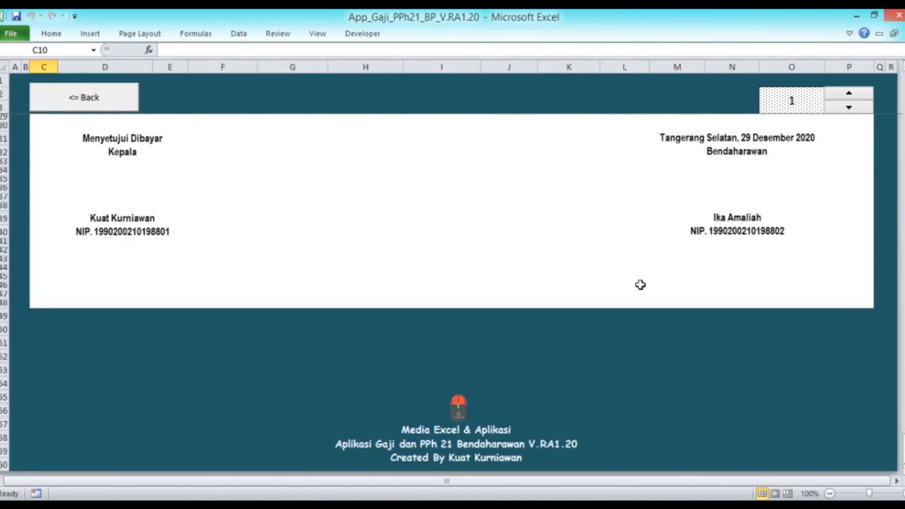
scroll(596, 259, "up", 5)
scroll(597, 259, "up", 9)
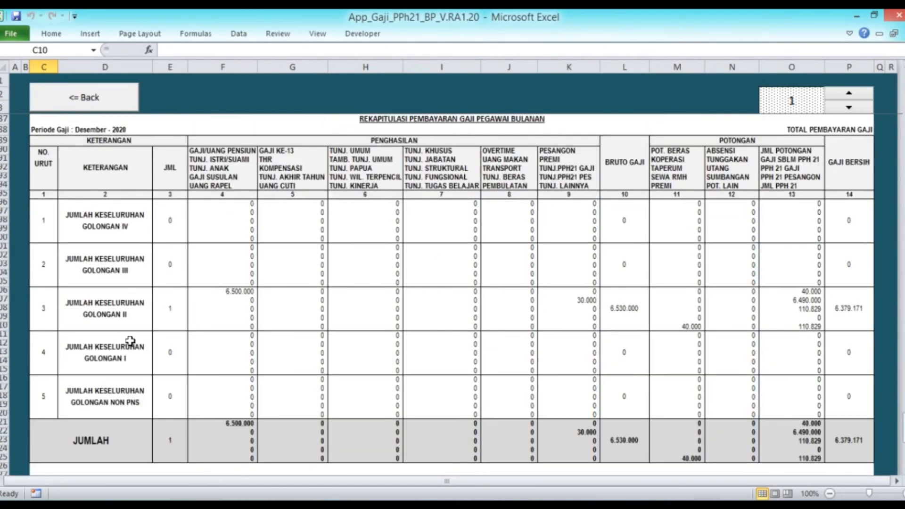
left_click(170, 310)
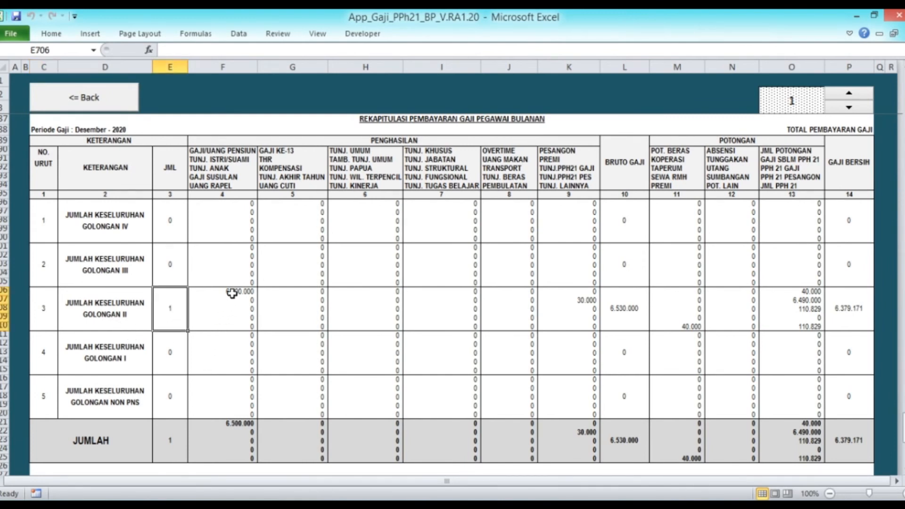
scroll(741, 335, "up", 2)
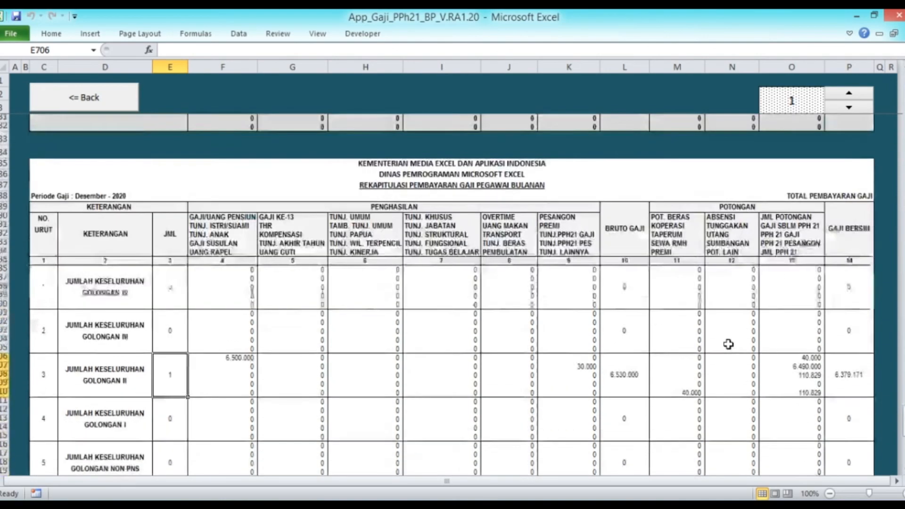
scroll(729, 344, "down", 7)
scroll(729, 345, "down", 3)
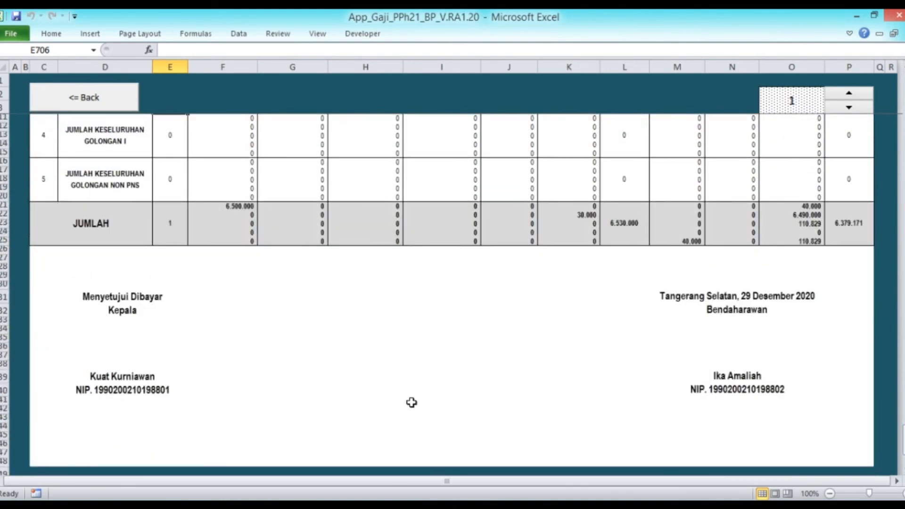
scroll(411, 402, "up", 4)
scroll(360, 179, "down", 10)
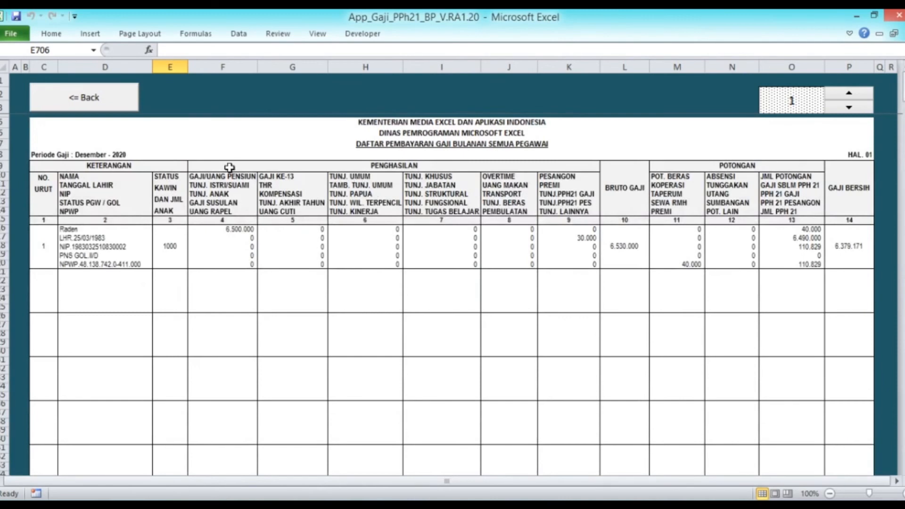
left_click(85, 99)
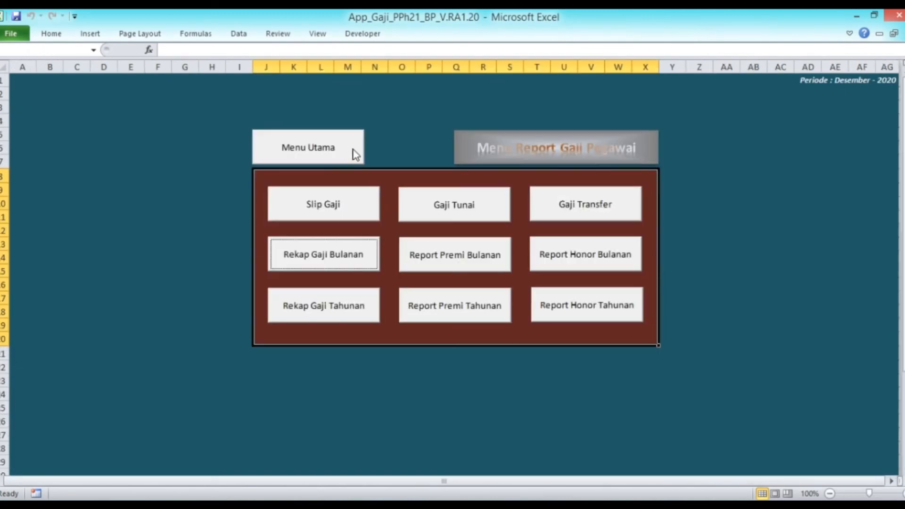
Step: Review the Report Premi Bulanan contributions, then bring up the Rekap Gaji Tahunan 2020 list
left_click(479, 262)
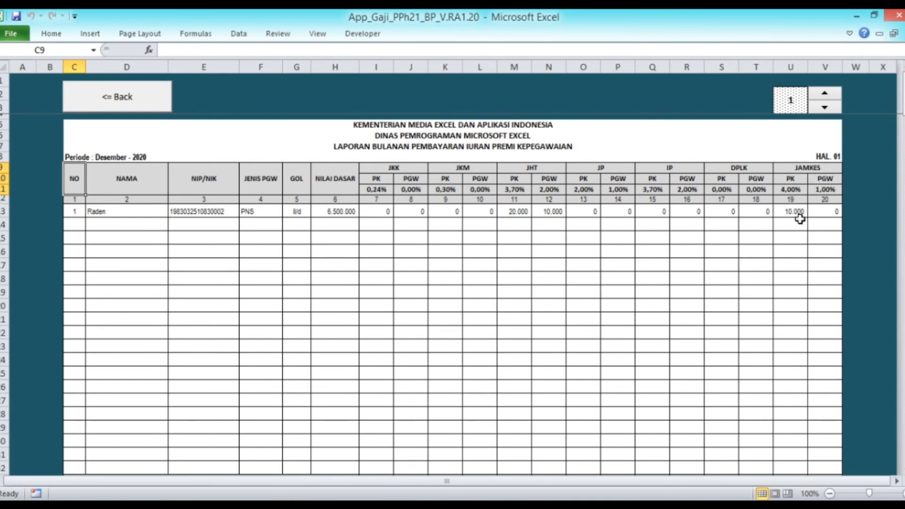
left_click(129, 98)
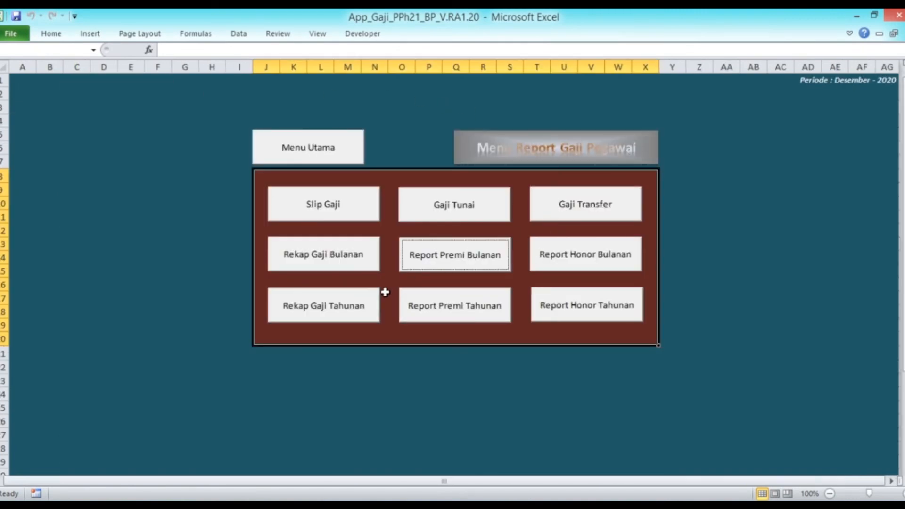
left_click(351, 317)
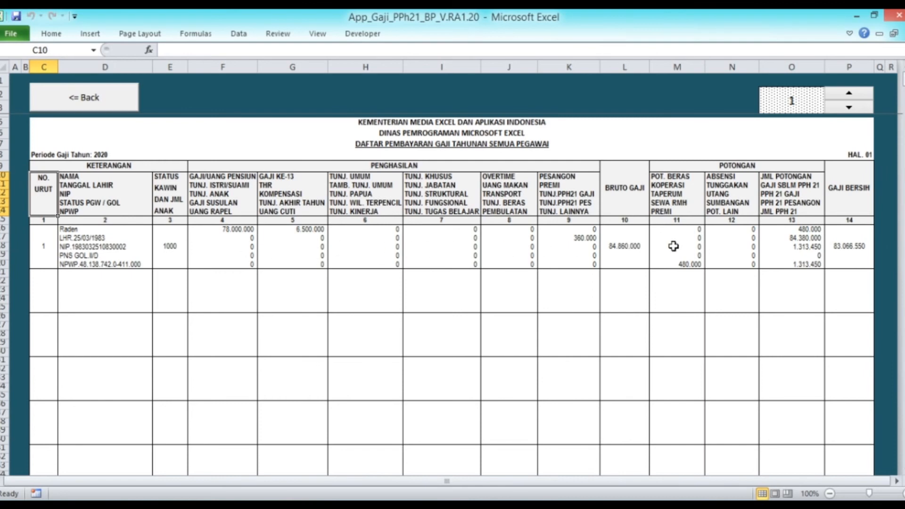
Step: Scroll through the yearly list and recap (one Golongan II employee, net 83.066.550), then go back
scroll(674, 246, "down", 15)
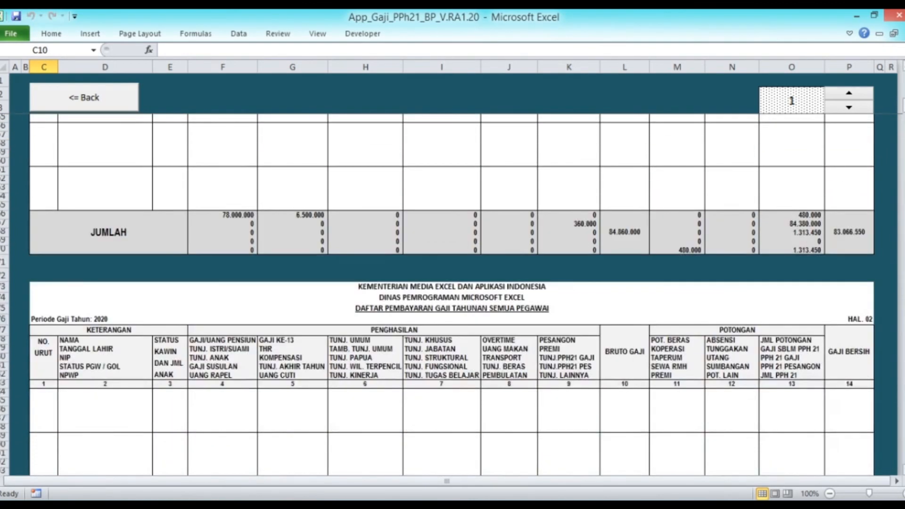
left_click_drag(904, 106, 904, 449)
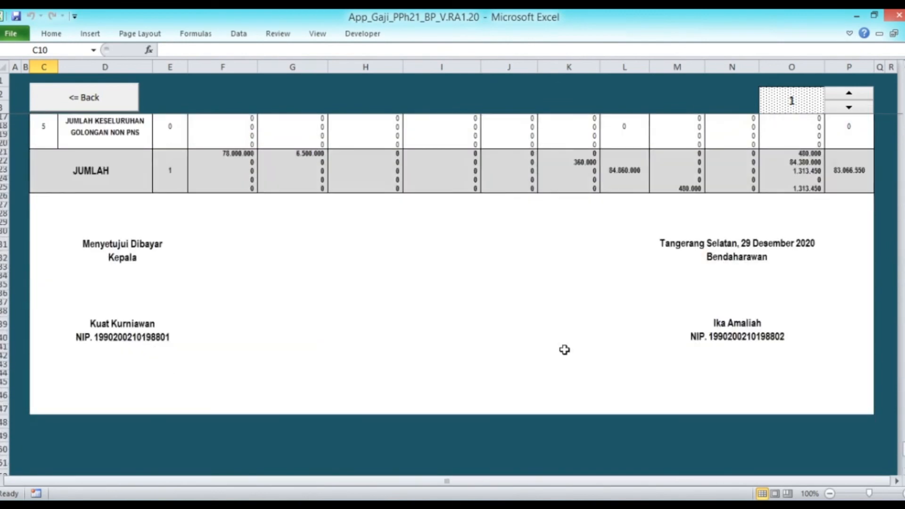
scroll(547, 341, "up", 10)
scroll(547, 340, "down", 3)
scroll(547, 340, "up", 4)
scroll(547, 340, "down", 3)
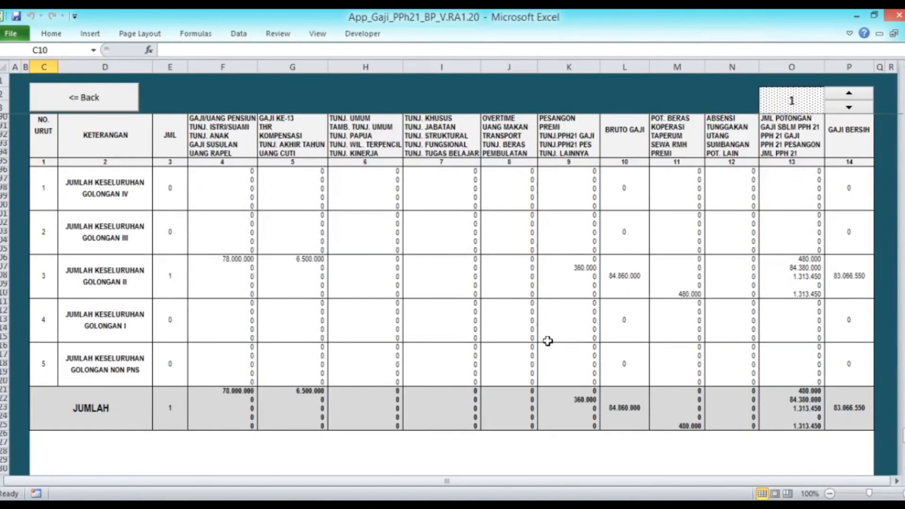
scroll(547, 341, "up", 1)
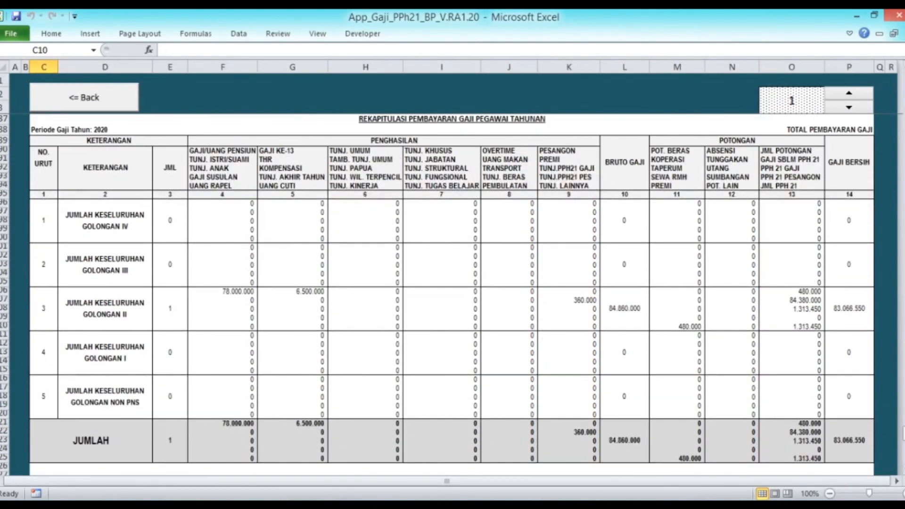
left_click_drag(902, 433, 902, 432)
left_click(131, 98)
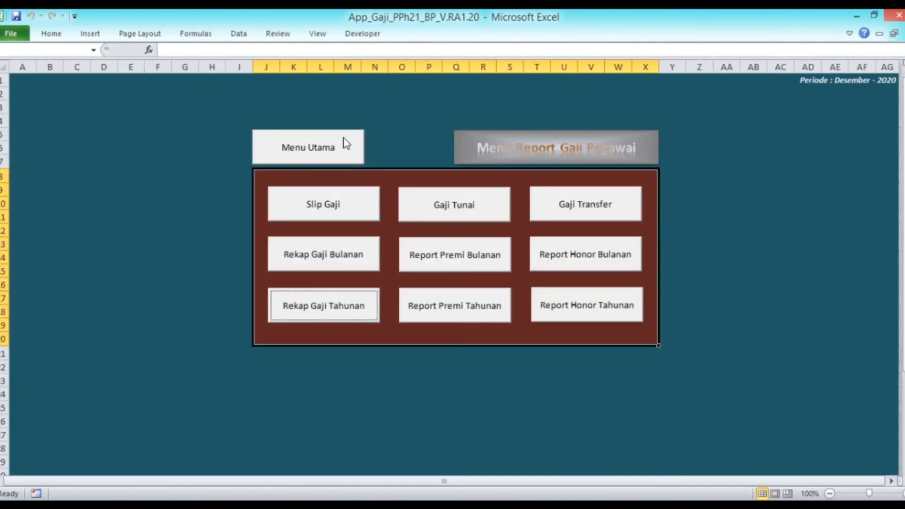
left_click(457, 320)
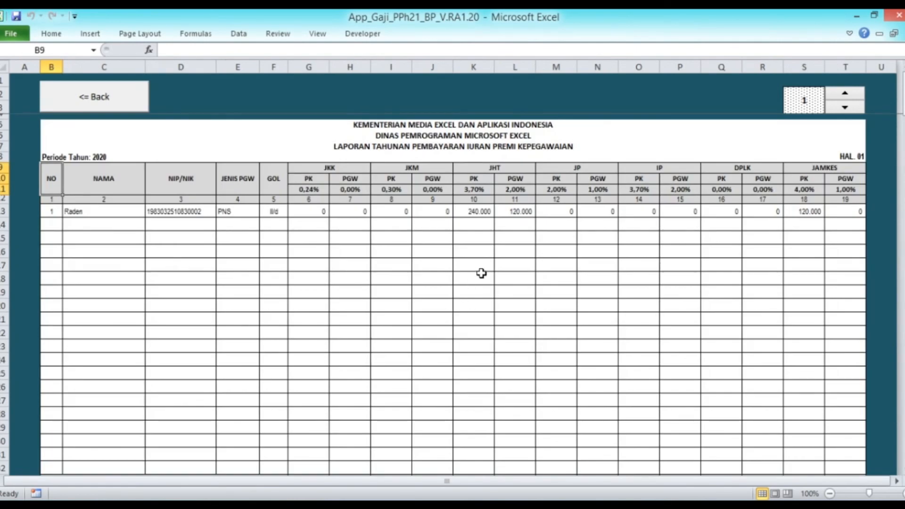
scroll(481, 273, "down", 5)
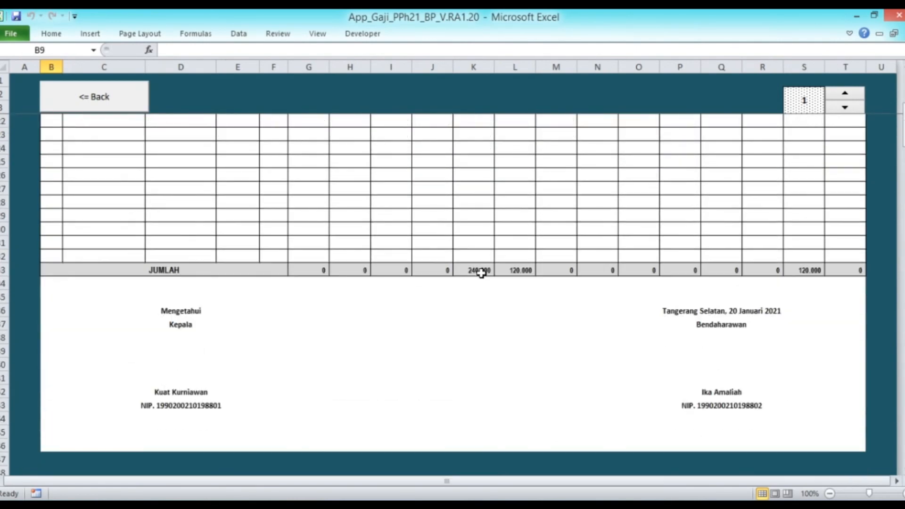
scroll(482, 273, "up", 5)
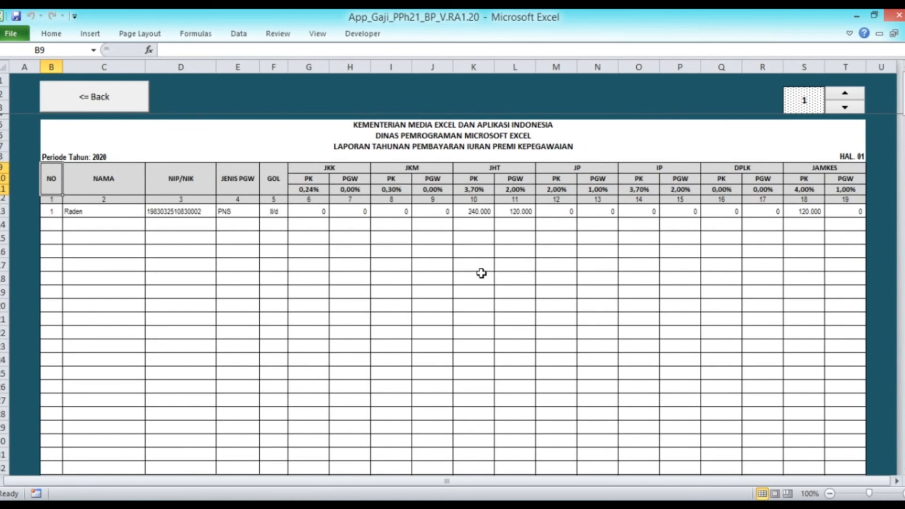
left_click(103, 108)
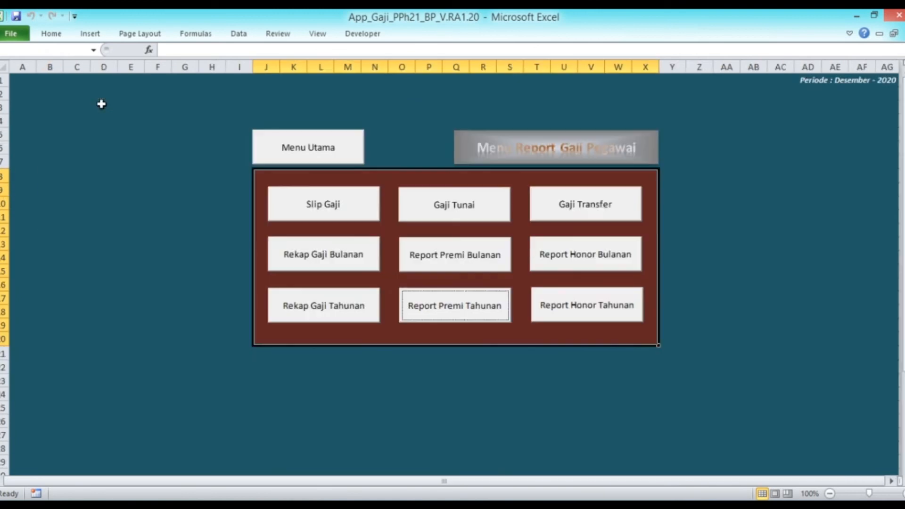
Step: Open the SPT 1721 Induk and check PEGAWAI TETAP gross 6.510.000 and withheld tax 110.829
left_click(305, 148)
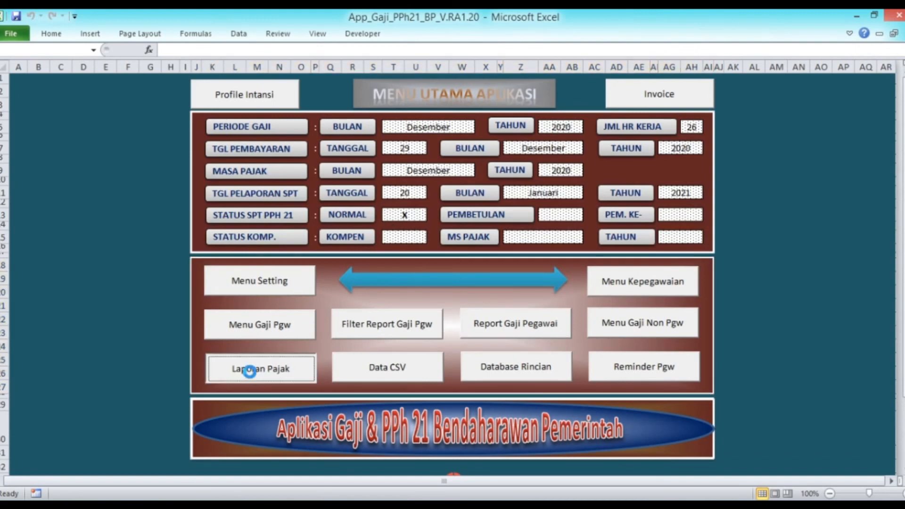
left_click(226, 370)
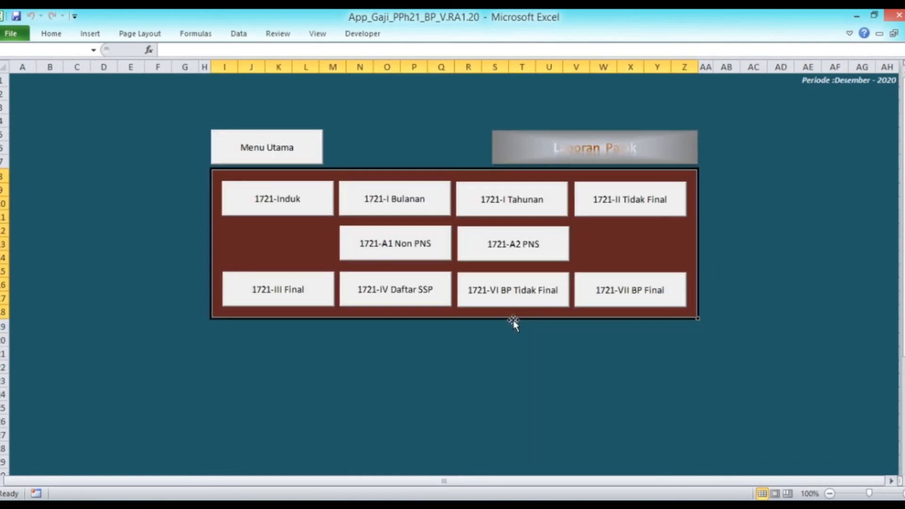
left_click(274, 206)
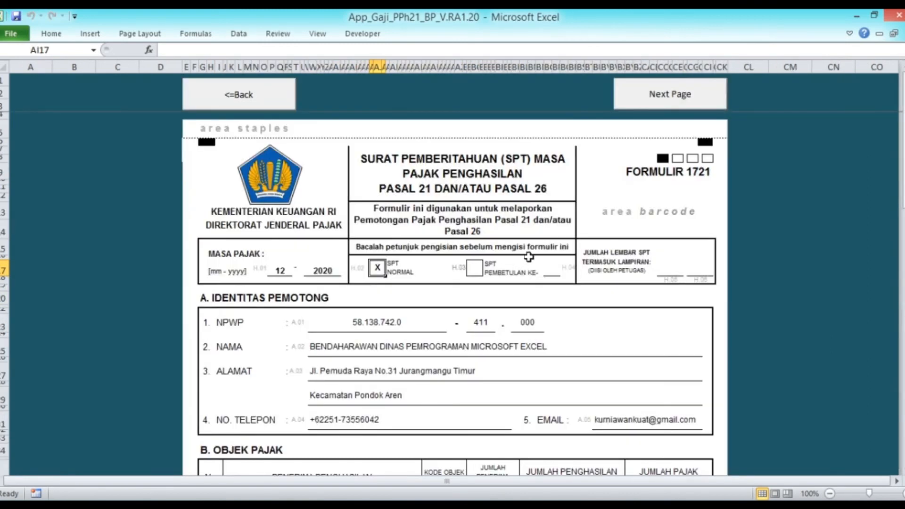
scroll(529, 257, "down", 5)
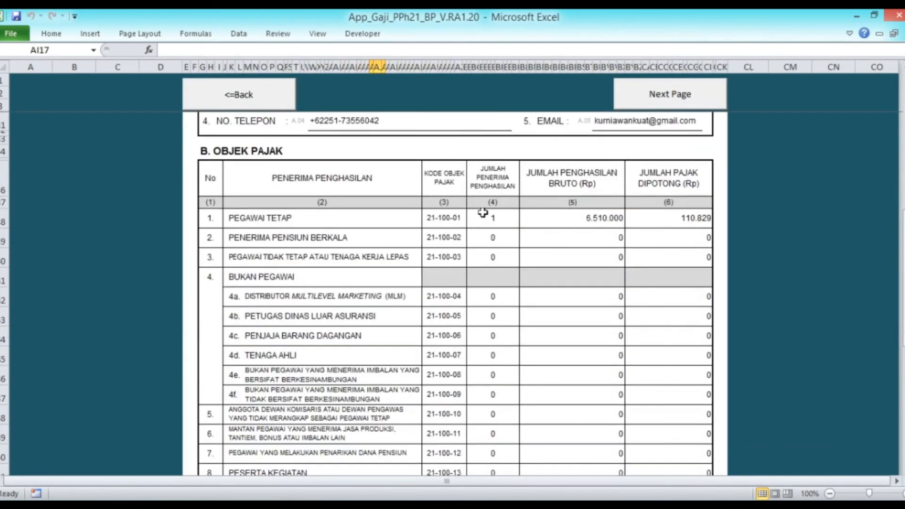
left_click(504, 222)
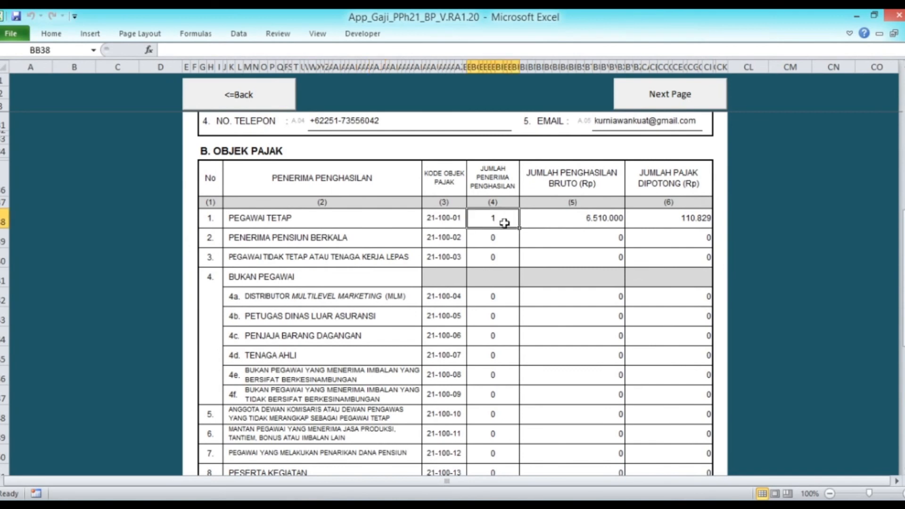
left_click(601, 220)
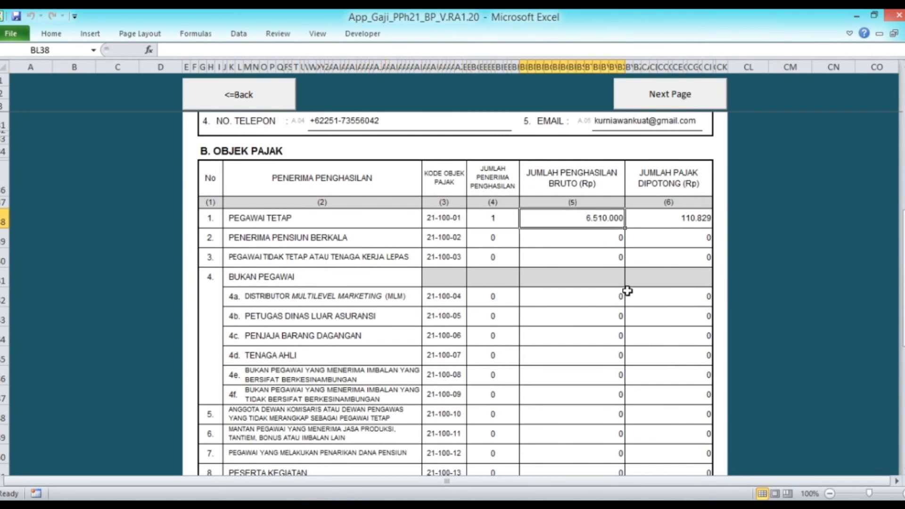
left_click(673, 225)
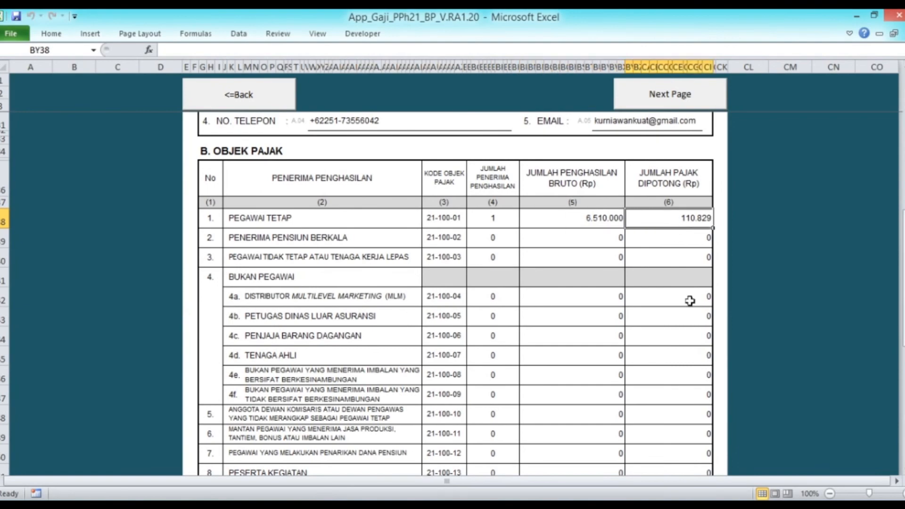
scroll(673, 307, "down", 8)
scroll(672, 307, "up", 2)
scroll(673, 307, "up", 6)
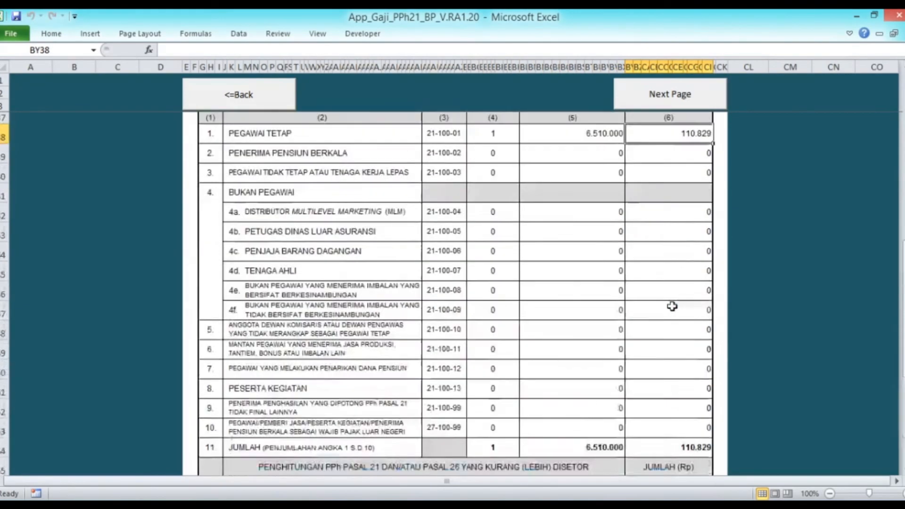
Step: On the next page, tick yearly Formulir 1721-I (D.03) and enter 1 sheet in D.04
left_click(673, 95)
scroll(424, 236, "down", 6)
scroll(430, 229, "up", 2)
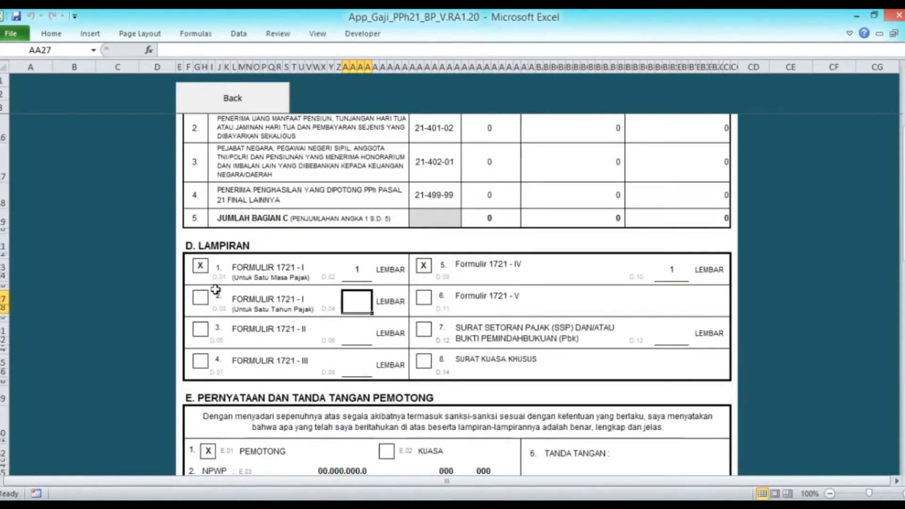
left_click(200, 298)
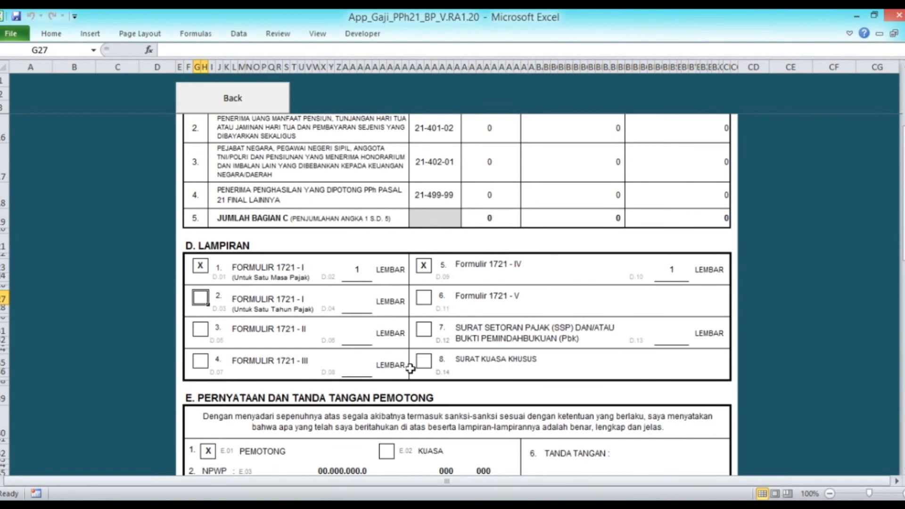
left_click(354, 304)
type("1")
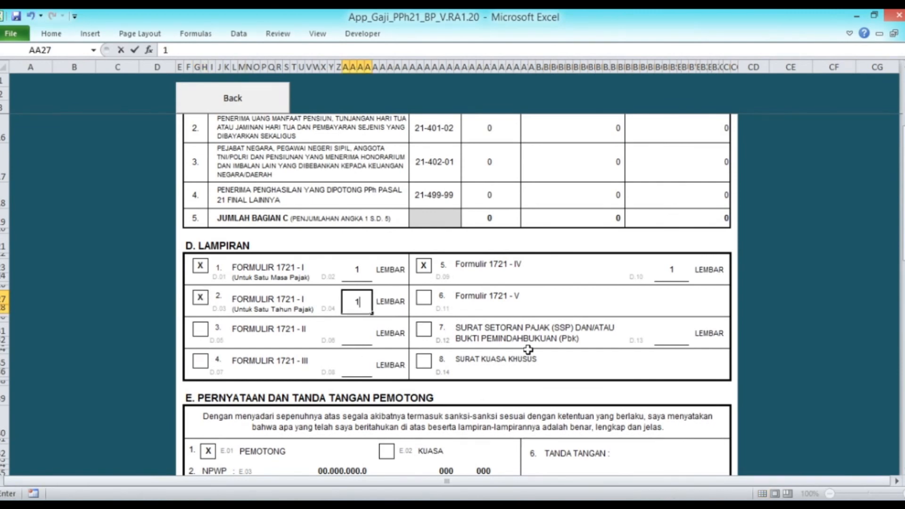
left_click(619, 297)
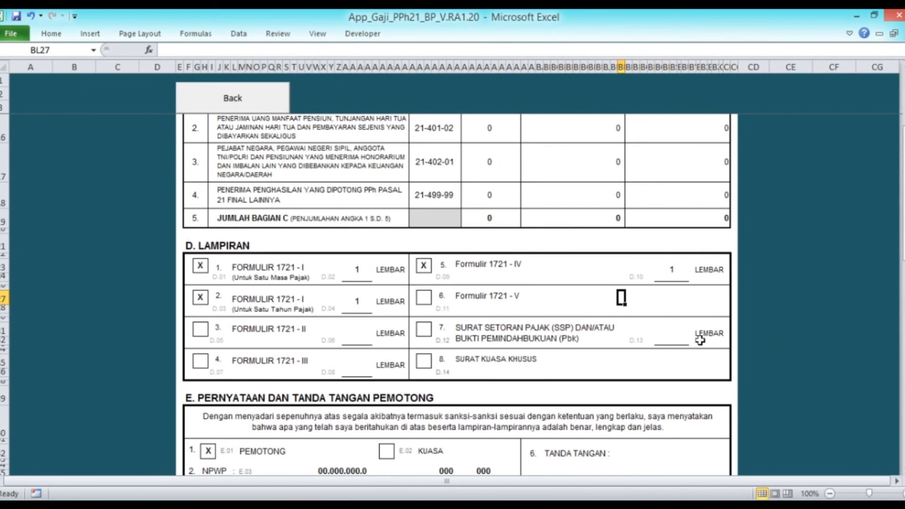
scroll(698, 338, "up", 3)
scroll(755, 290, "down", 6)
scroll(756, 290, "down", 1)
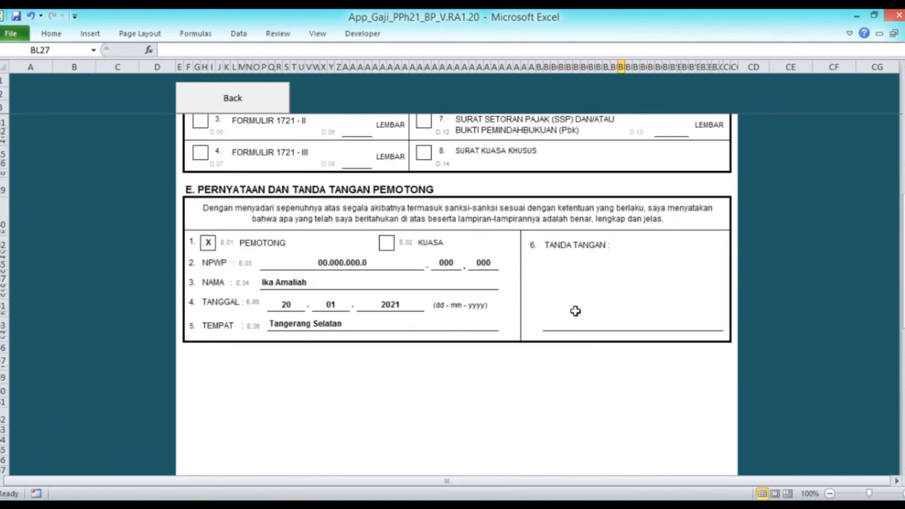
scroll(613, 309, "up", 6)
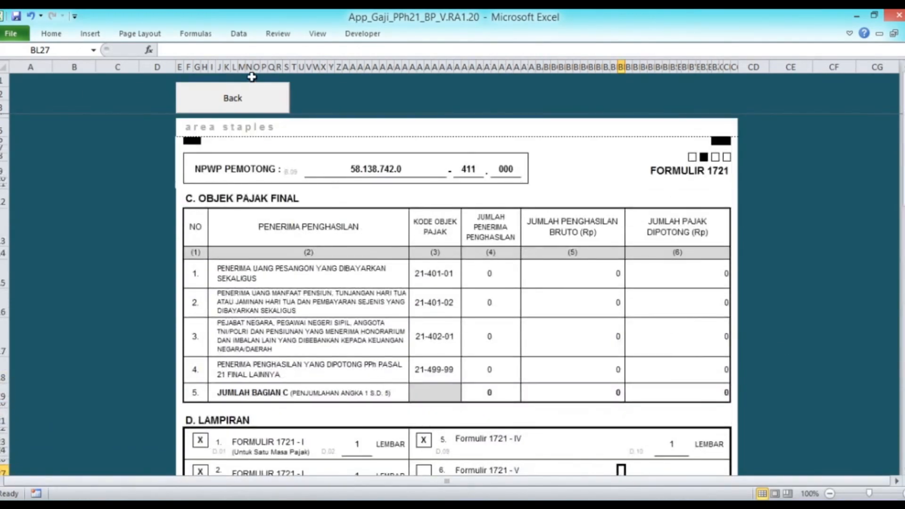
Step: Return to the form's first page and back to the Laporan Pajak menu
left_click(251, 101)
scroll(492, 221, "down", 2)
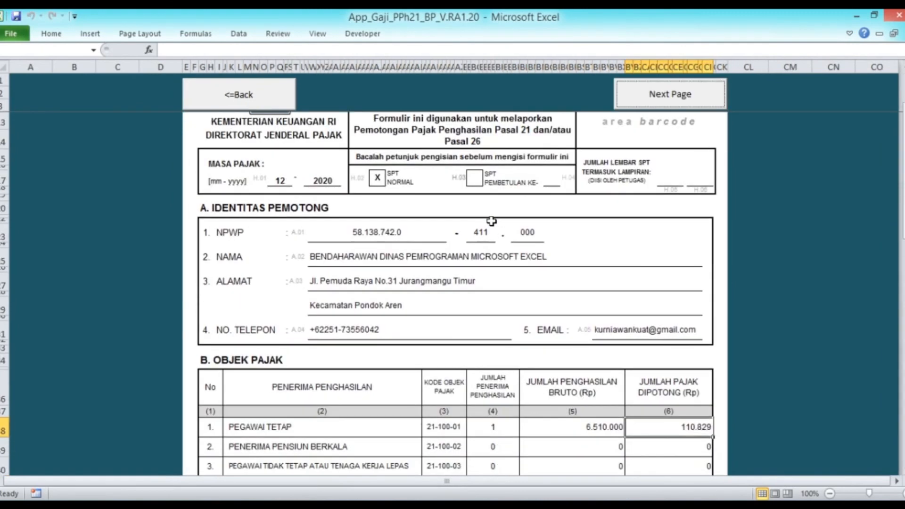
scroll(491, 221, "up", 2)
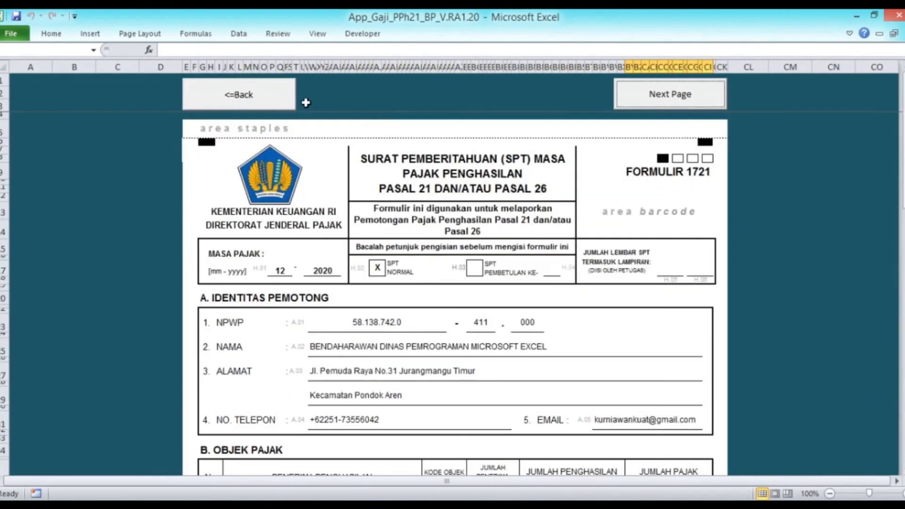
left_click(284, 105)
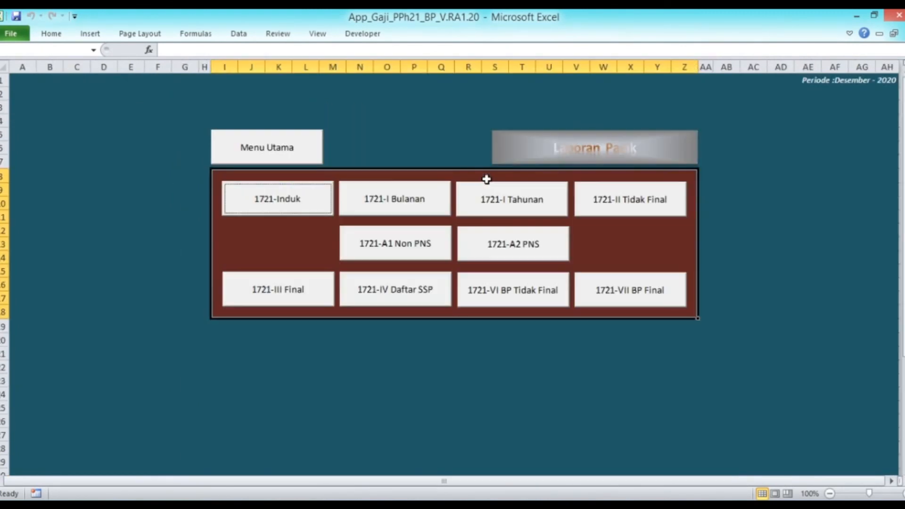
Step: Scroll through the monthly 1721-I list, then return to the tax reports menu
left_click(395, 203)
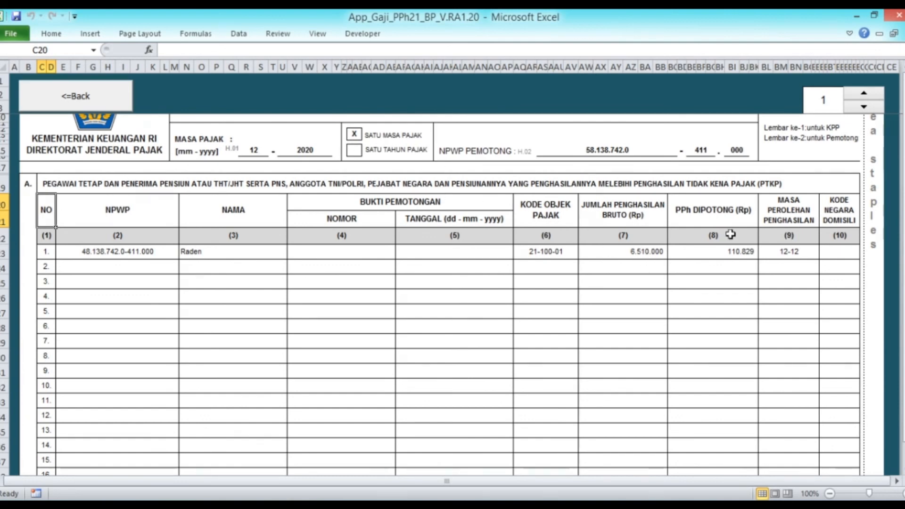
scroll(731, 234, "down", 1)
scroll(602, 243, "down", 4)
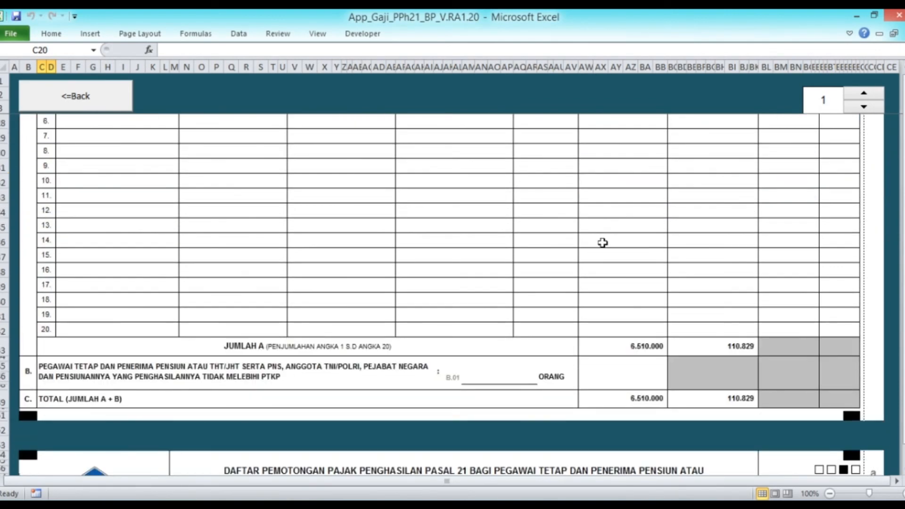
scroll(594, 239, "down", 3)
scroll(626, 264, "down", 4)
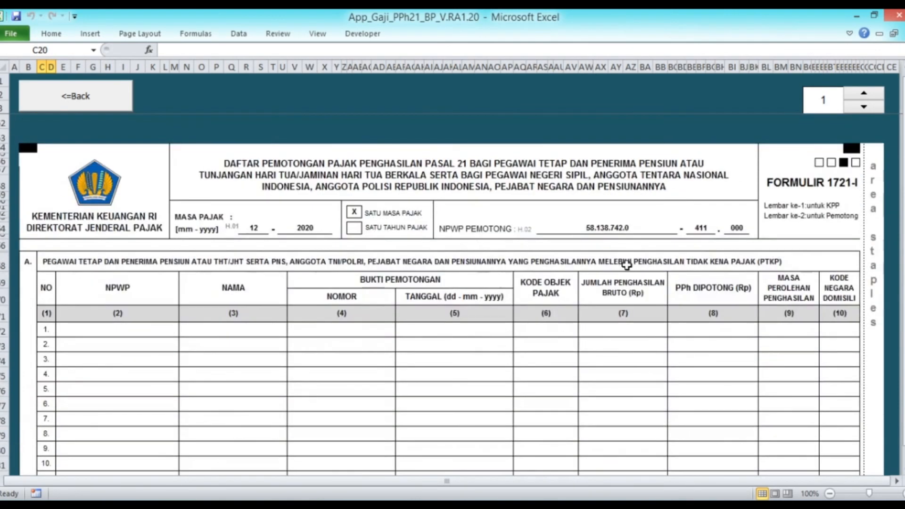
scroll(626, 264, "up", 4)
scroll(626, 265, "down", 4)
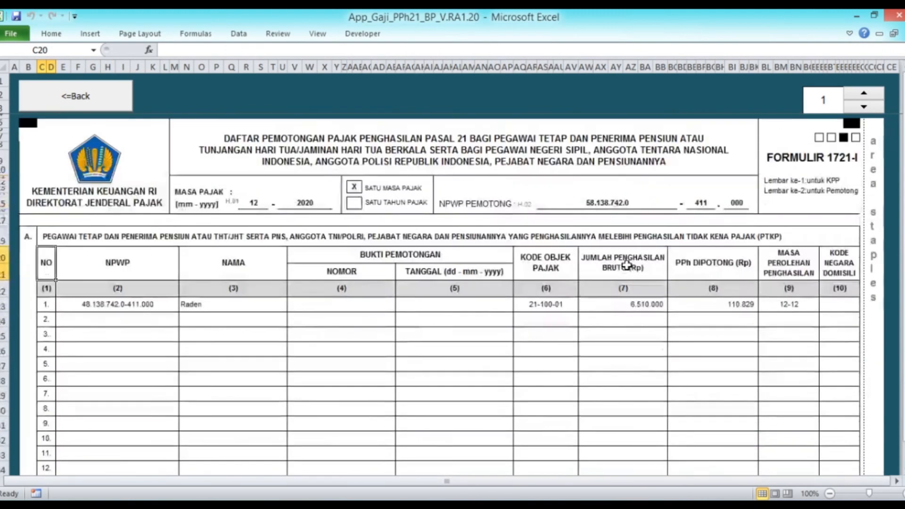
left_click(90, 105)
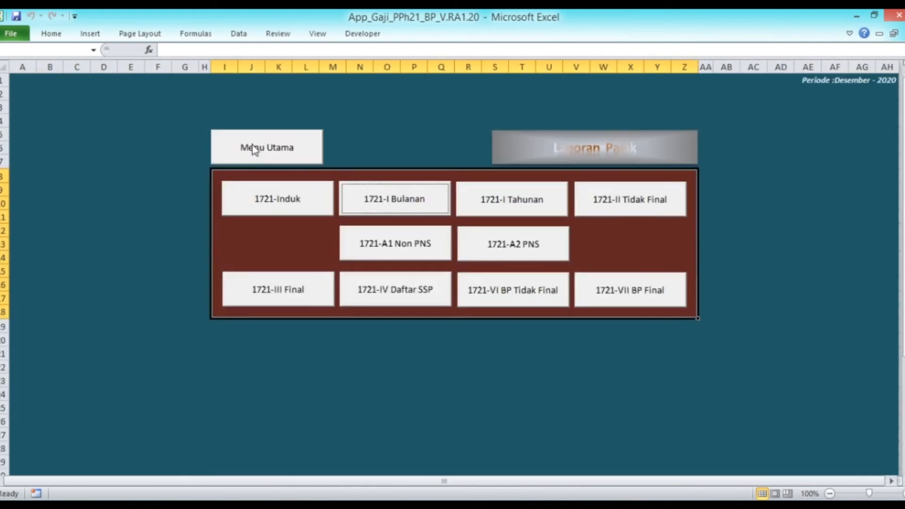
Step: Review the yearly 1721-I list: one employee, gross 84.620.000, PPh 1.313.450, then go back
left_click(522, 209)
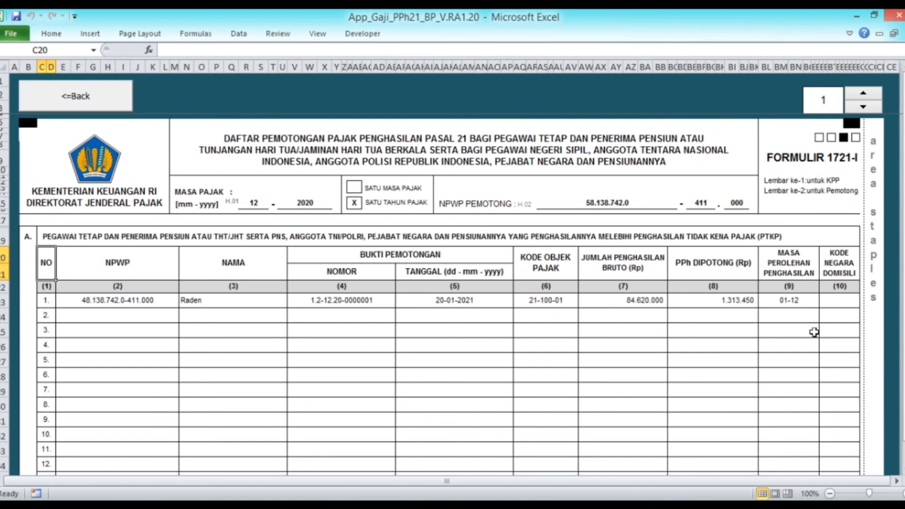
scroll(783, 311, "down", 3)
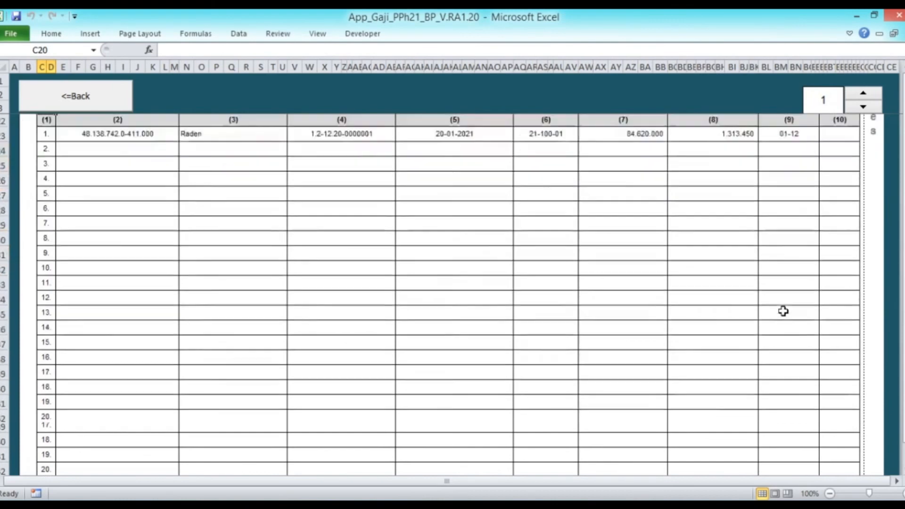
scroll(783, 311, "down", 3)
scroll(783, 311, "up", 8)
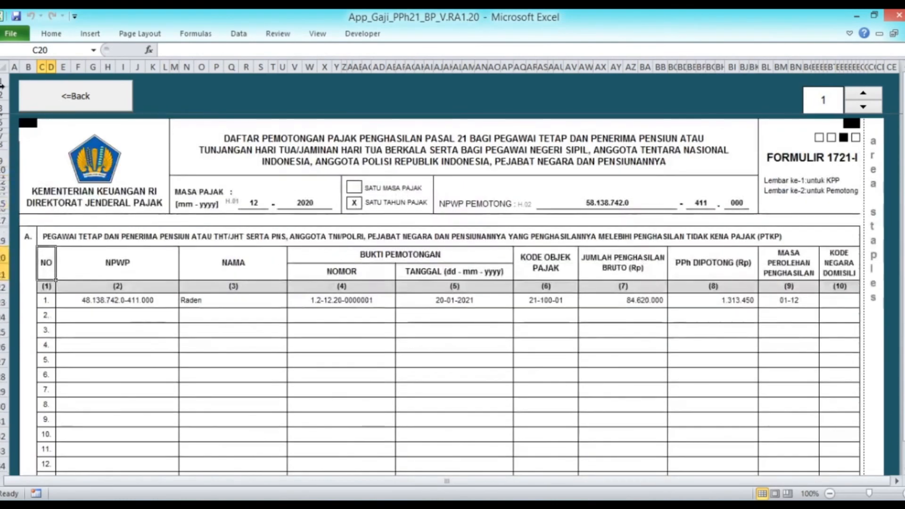
left_click(66, 94)
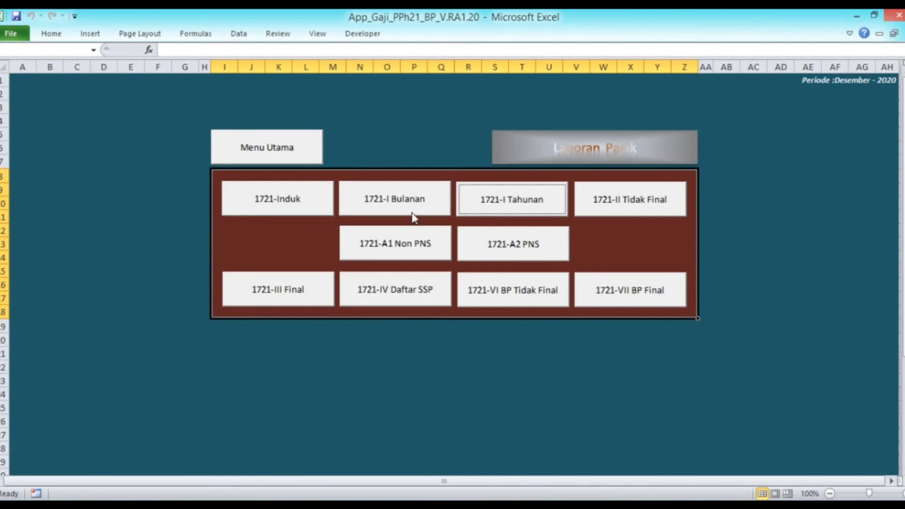
left_click(414, 293)
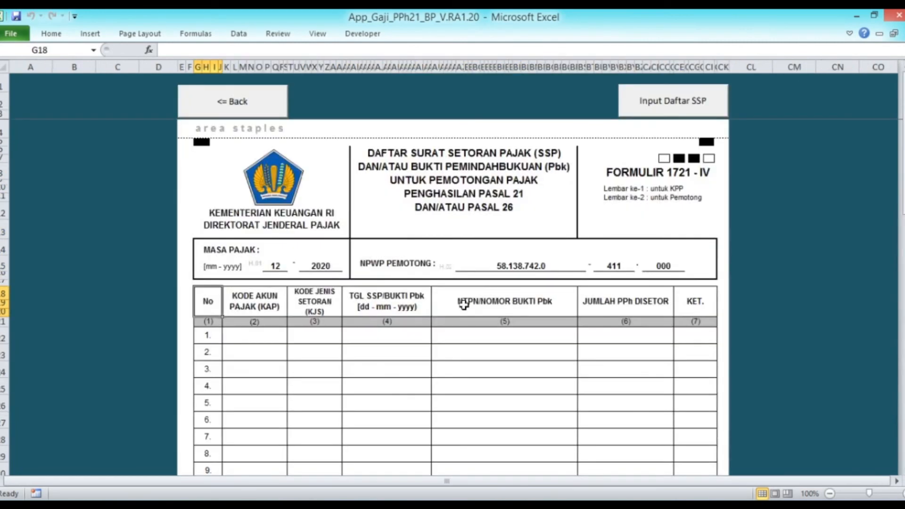
scroll(464, 306, "down", 2)
left_click(672, 111)
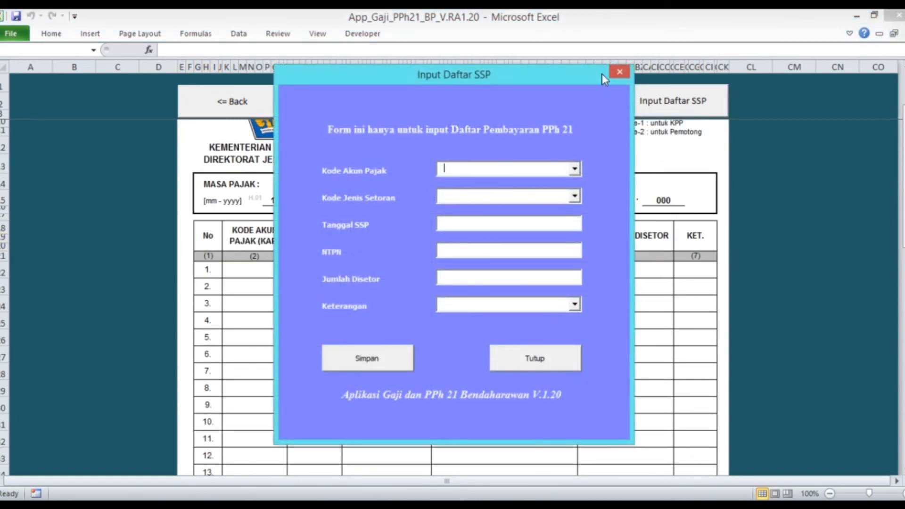
left_click(619, 72)
scroll(511, 236, "up", 2)
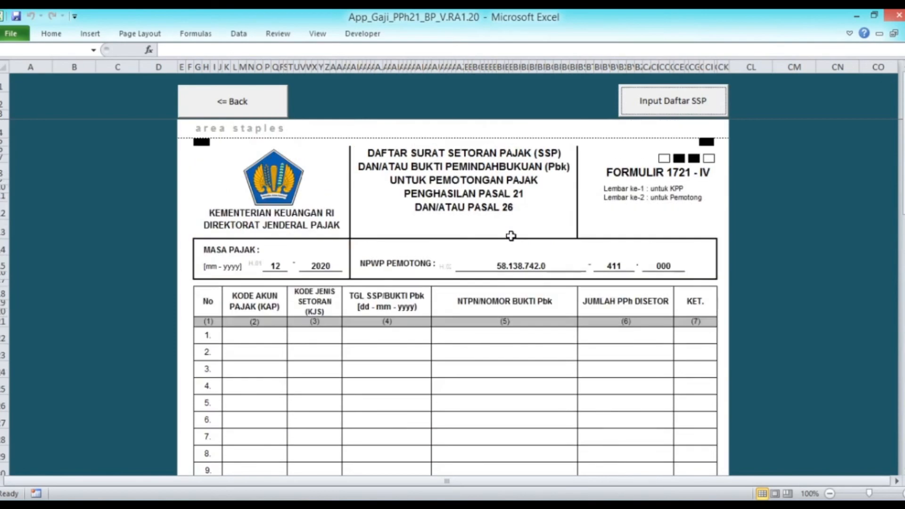
left_click(266, 103)
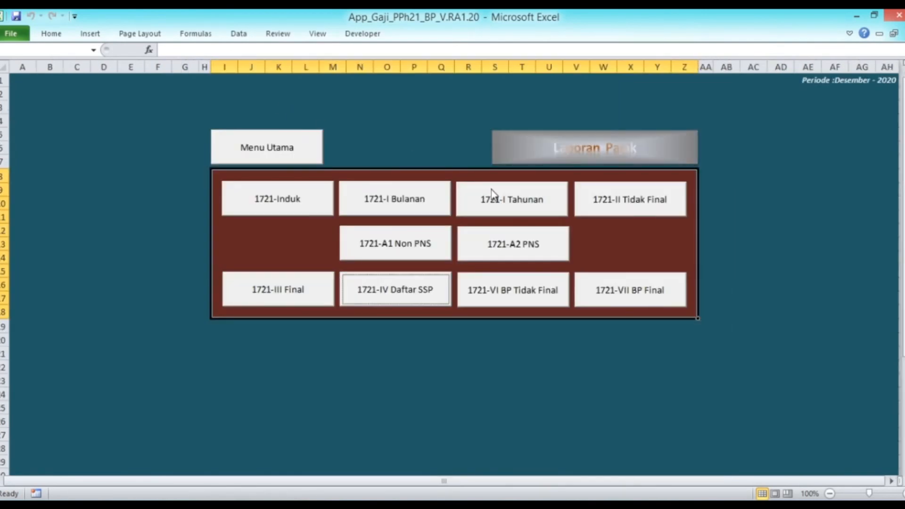
Step: Scroll through the employee's 1721-A2 PNS tax slip
left_click(508, 251)
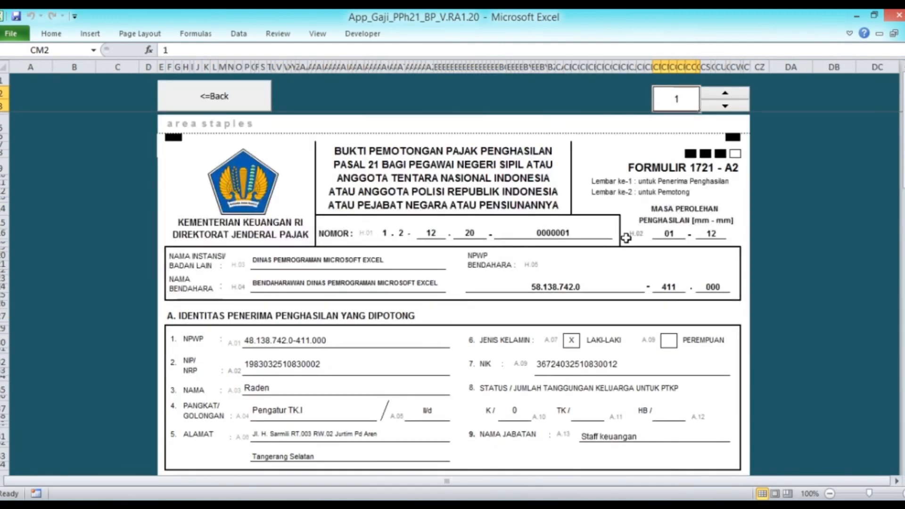
scroll(625, 239, "down", 2)
scroll(381, 208, "down", 1)
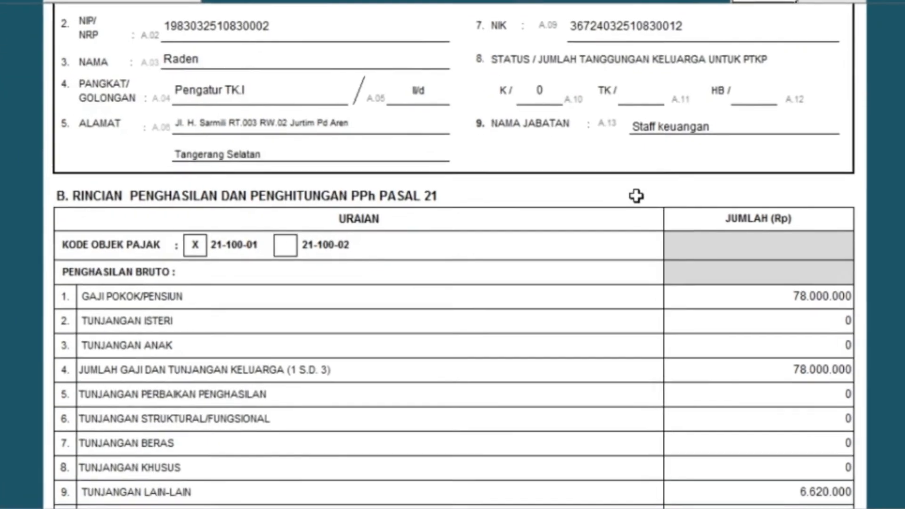
scroll(637, 195, "down", 2)
scroll(820, 226, "down", 3)
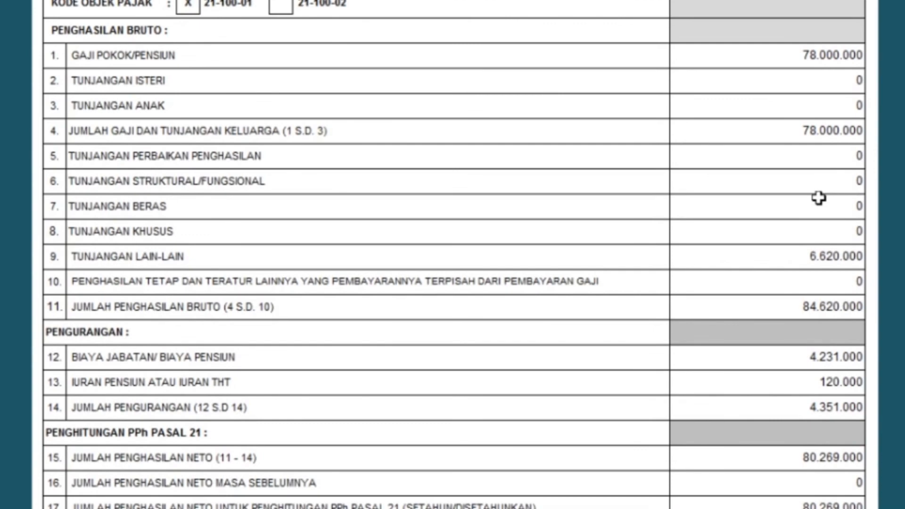
scroll(820, 198, "down", 4)
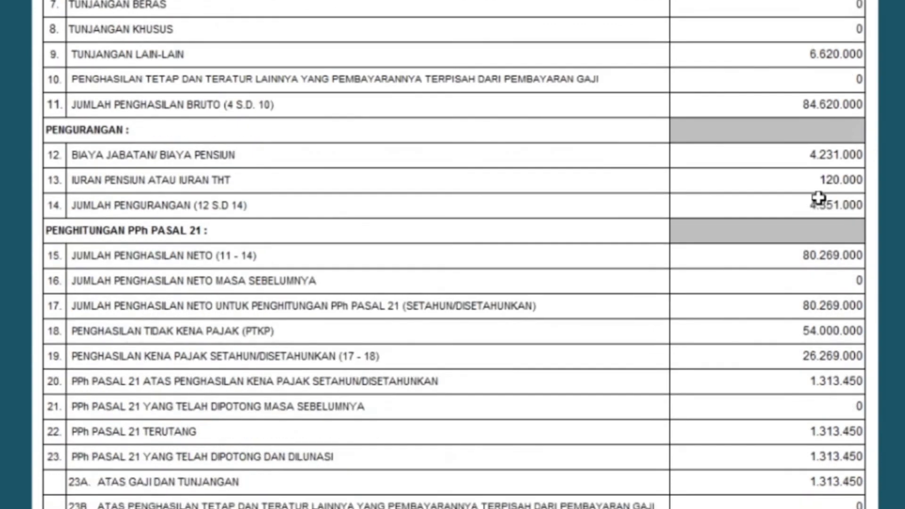
scroll(819, 198, "down", 3)
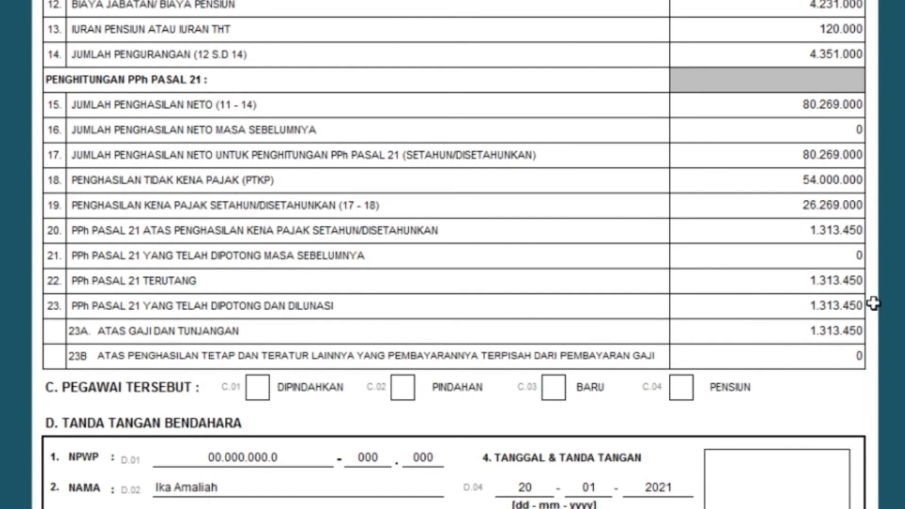
scroll(498, 302, "down", 3)
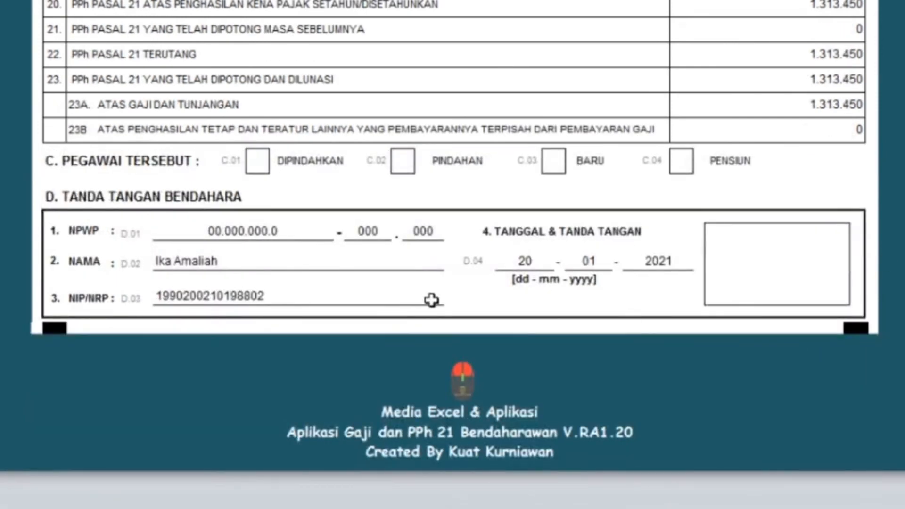
scroll(782, 347, "up", 15)
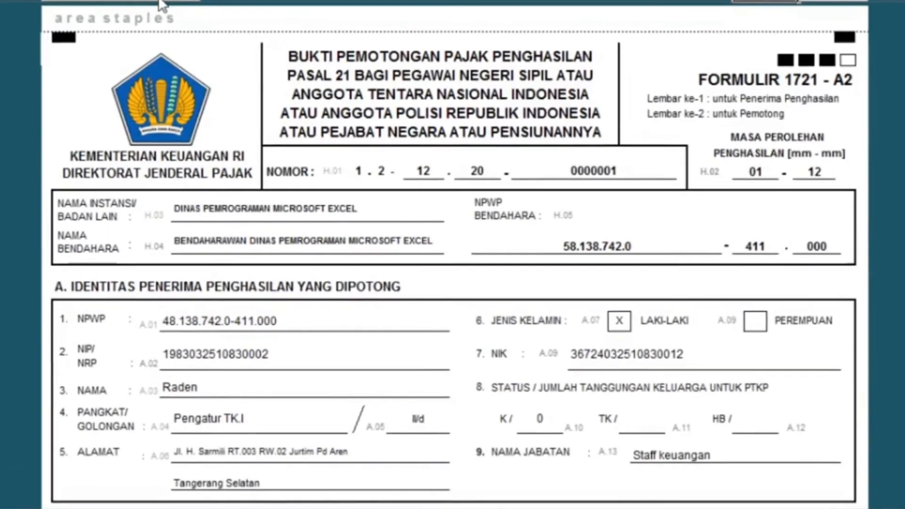
scroll(189, 19, "up", 2)
Step: Go back via the tax menu to Menu Utama and open Profile Instansi
left_click(199, 46)
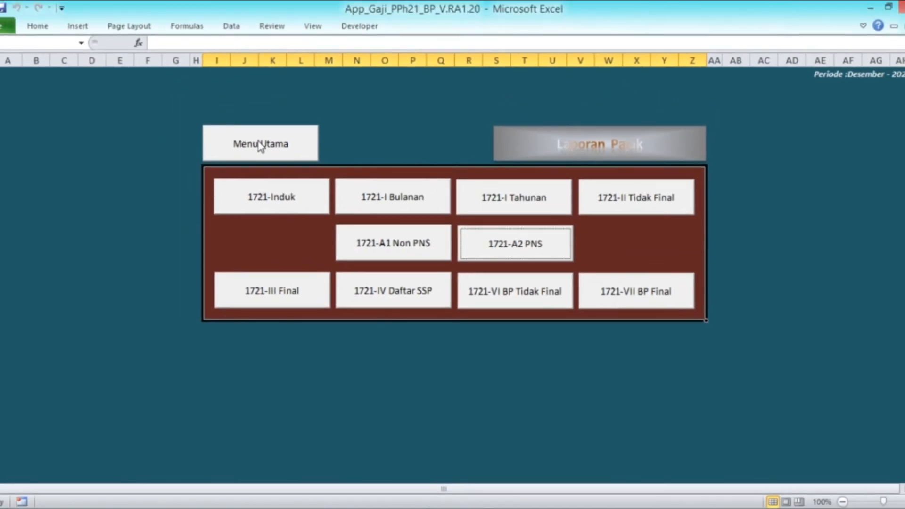
left_click(260, 145)
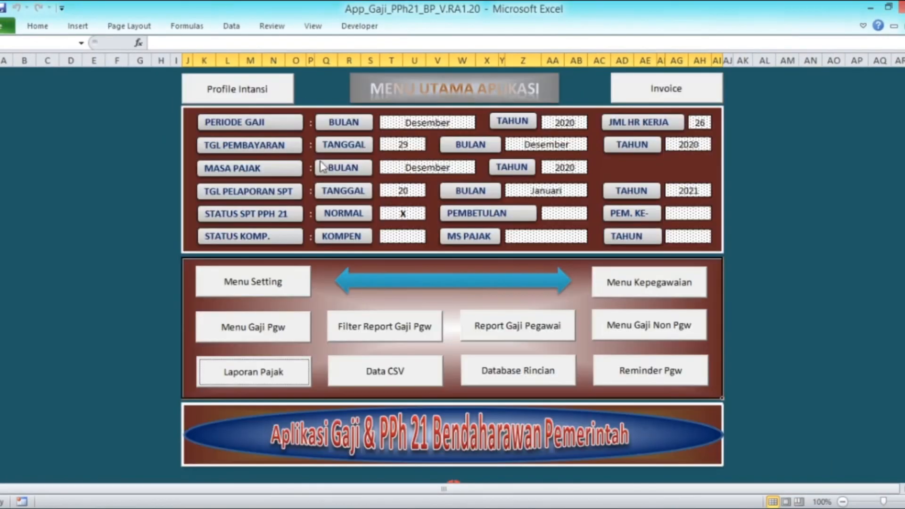
left_click(239, 90)
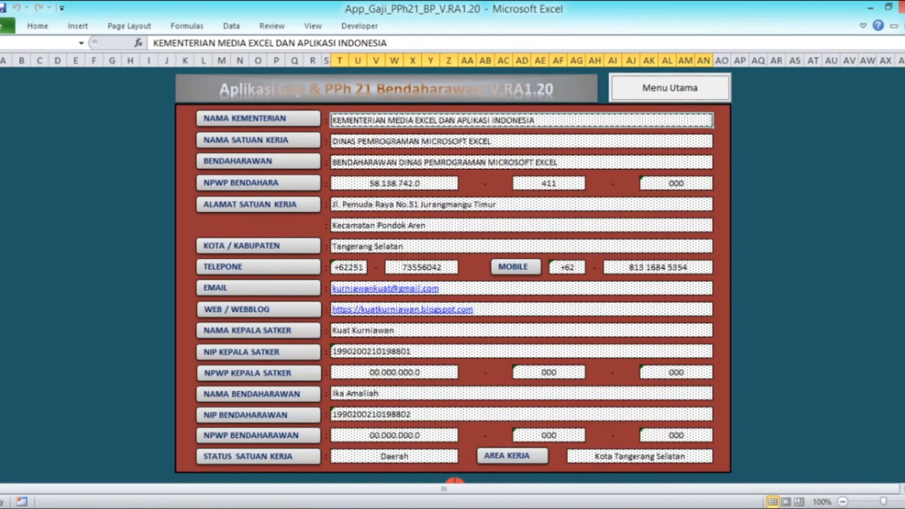
mouse_move(292, 508)
left_click(353, 479)
scroll(466, 257, "down", 12)
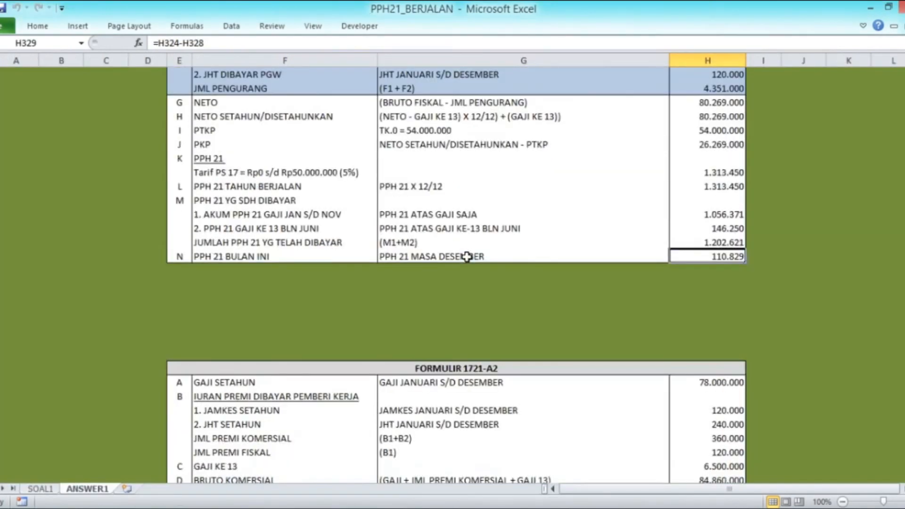
scroll(467, 257, "up", 1)
scroll(467, 257, "down", 1)
scroll(467, 257, "up", 1)
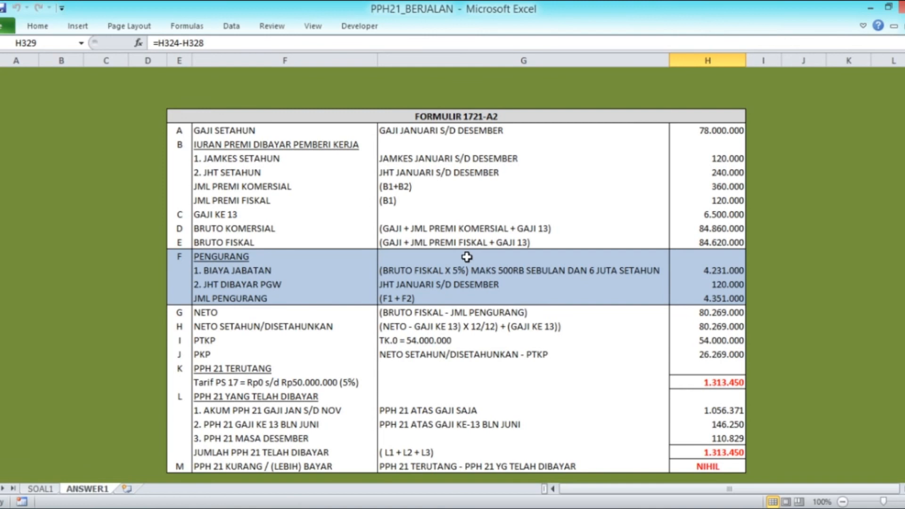
scroll(467, 257, "down", 1)
scroll(474, 236, "up", 2)
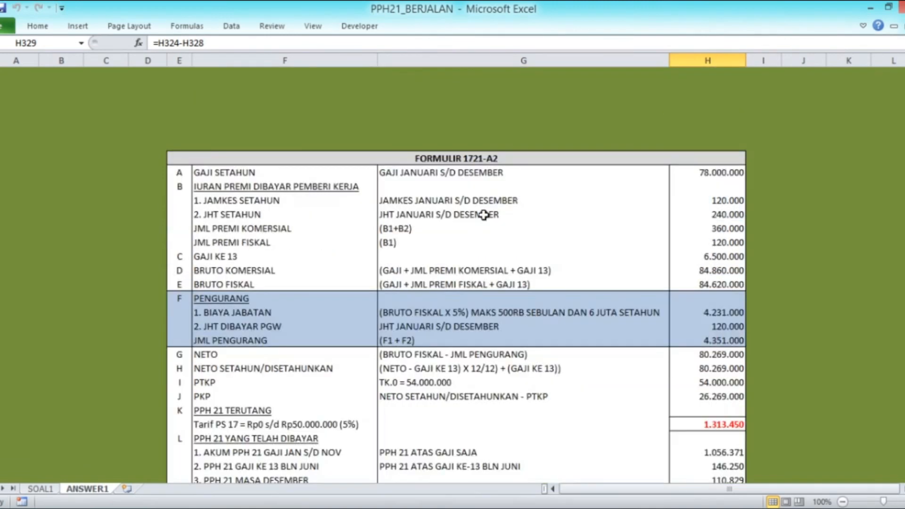
scroll(484, 215, "down", 2)
scroll(484, 215, "up", 1)
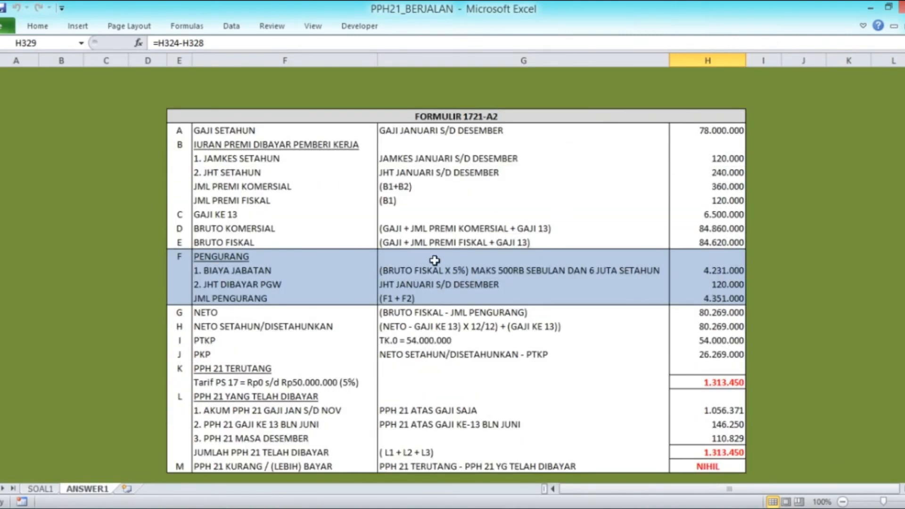
scroll(500, 242, "up", 20)
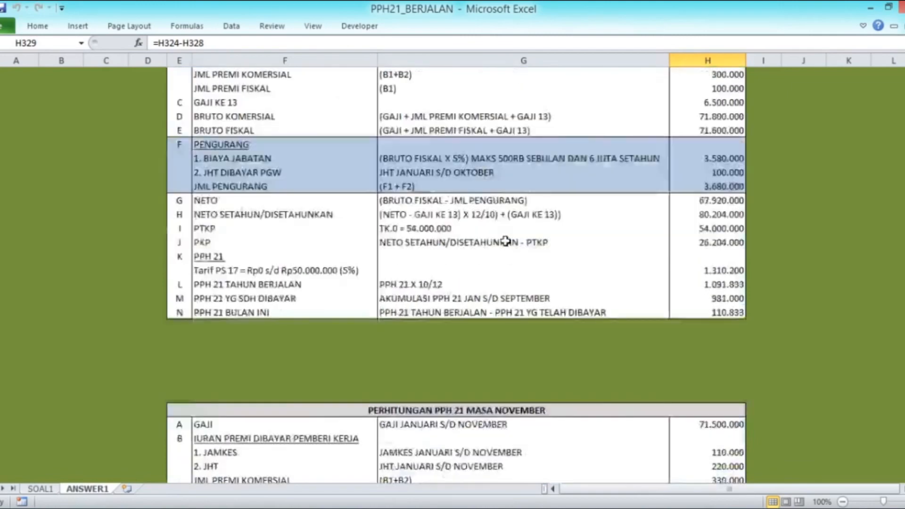
scroll(506, 241, "up", 20)
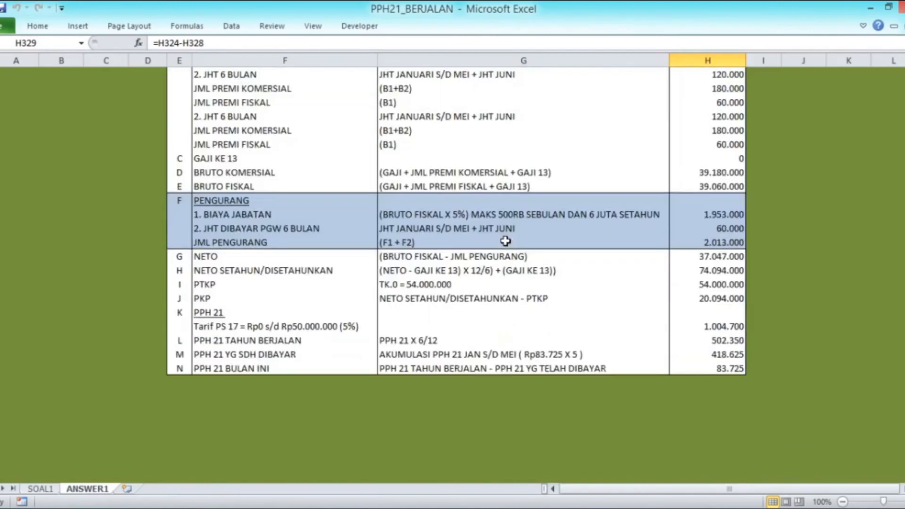
scroll(506, 241, "up", 10)
scroll(505, 241, "up", 5)
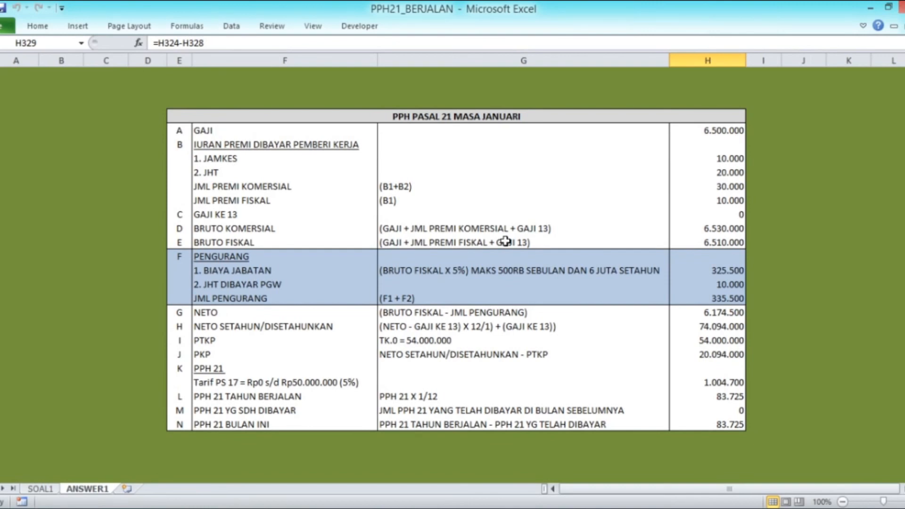
mouse_move(311, 507)
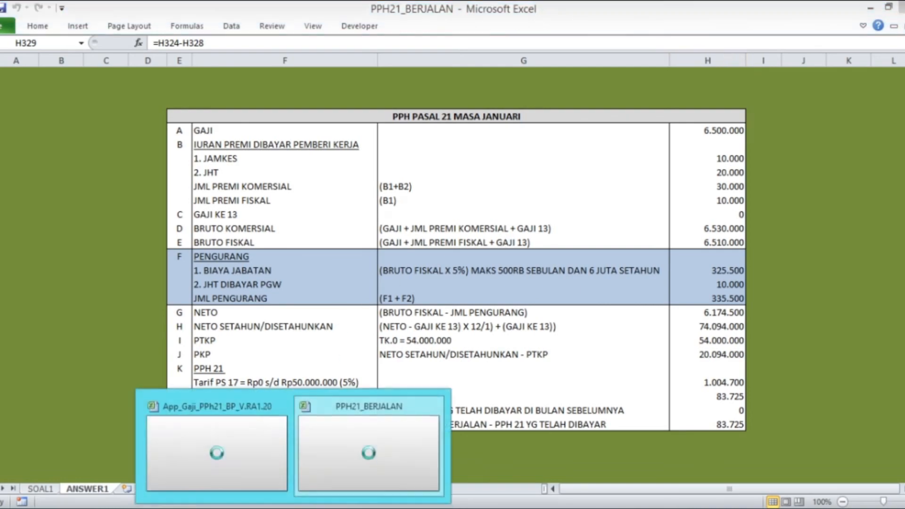
left_click(276, 488)
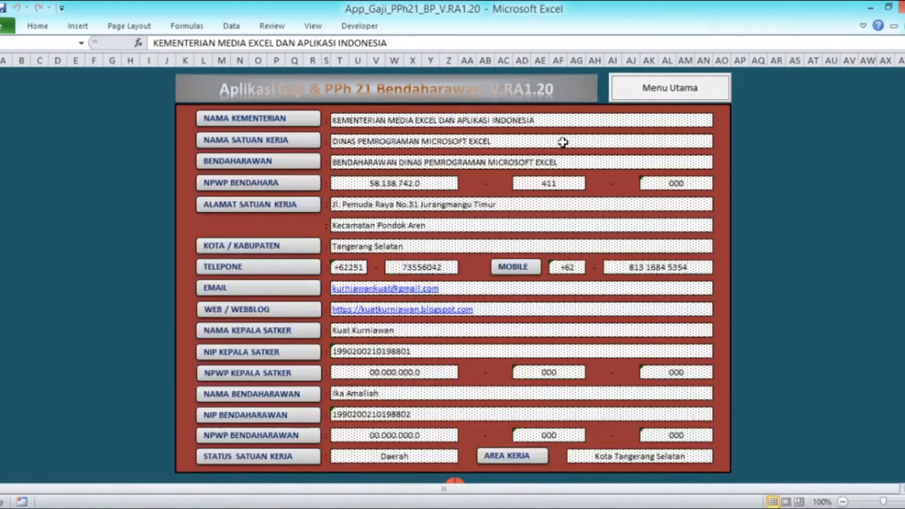